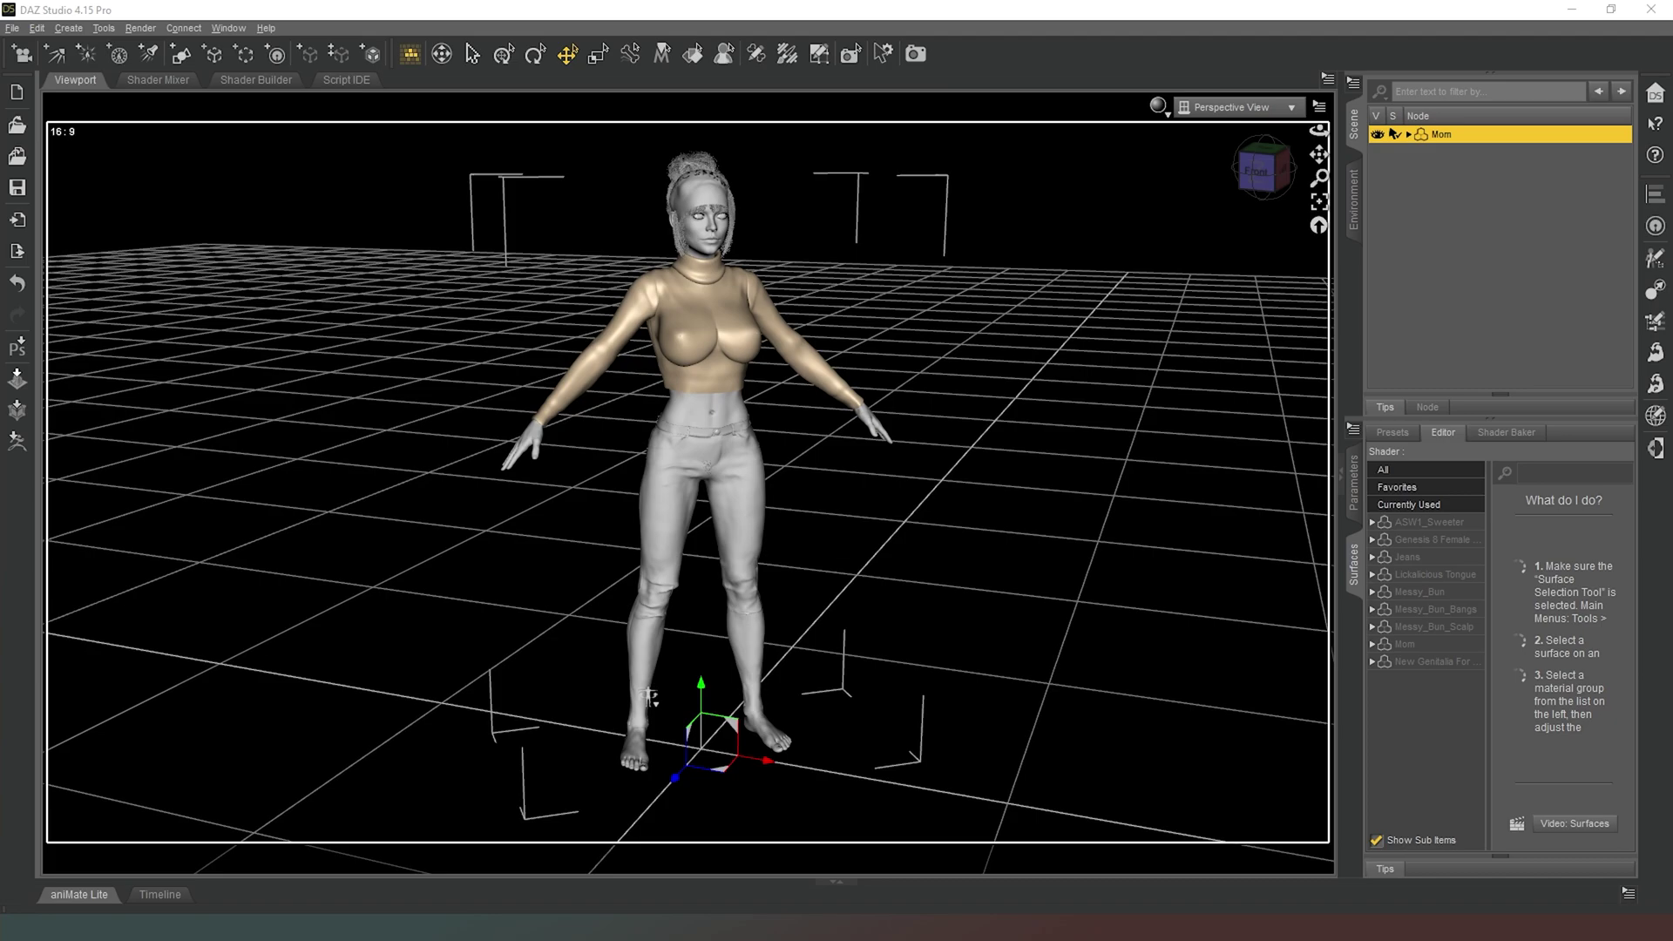
Step: Apply the pose preset to the Mom figure, adding frames to the timeline so the entire preset is imported
{"action": "left_click_drag", "start_coordinate": [651, 697], "coordinate": [707, 250]}
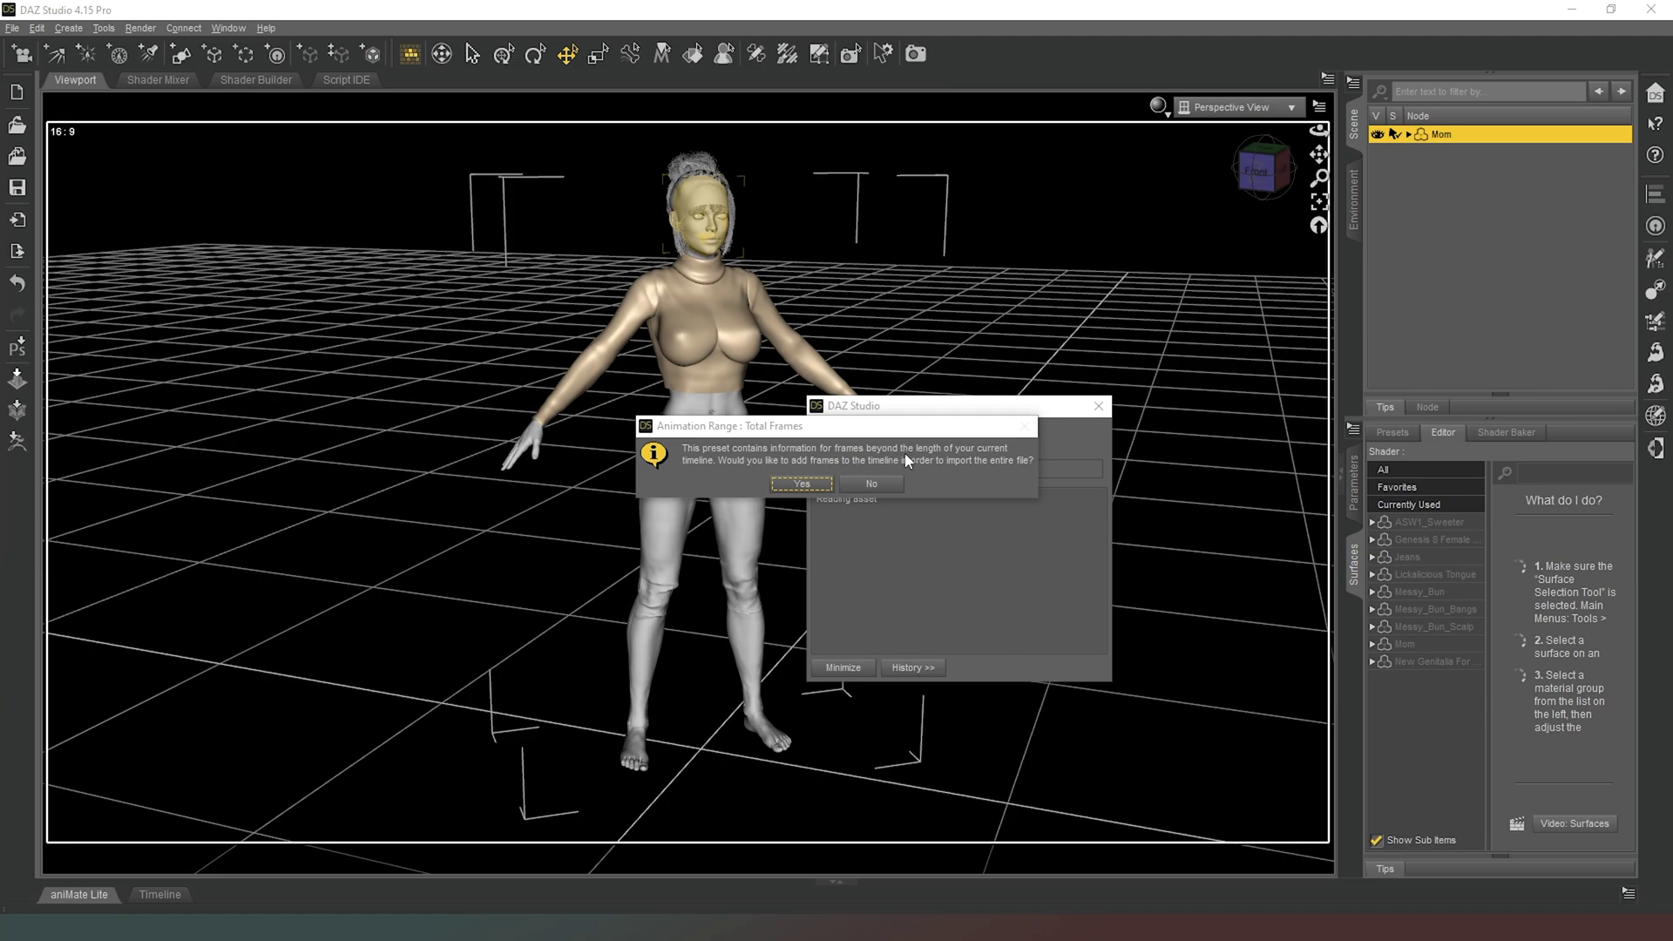
{"action": "left_click", "coordinate": [796, 484]}
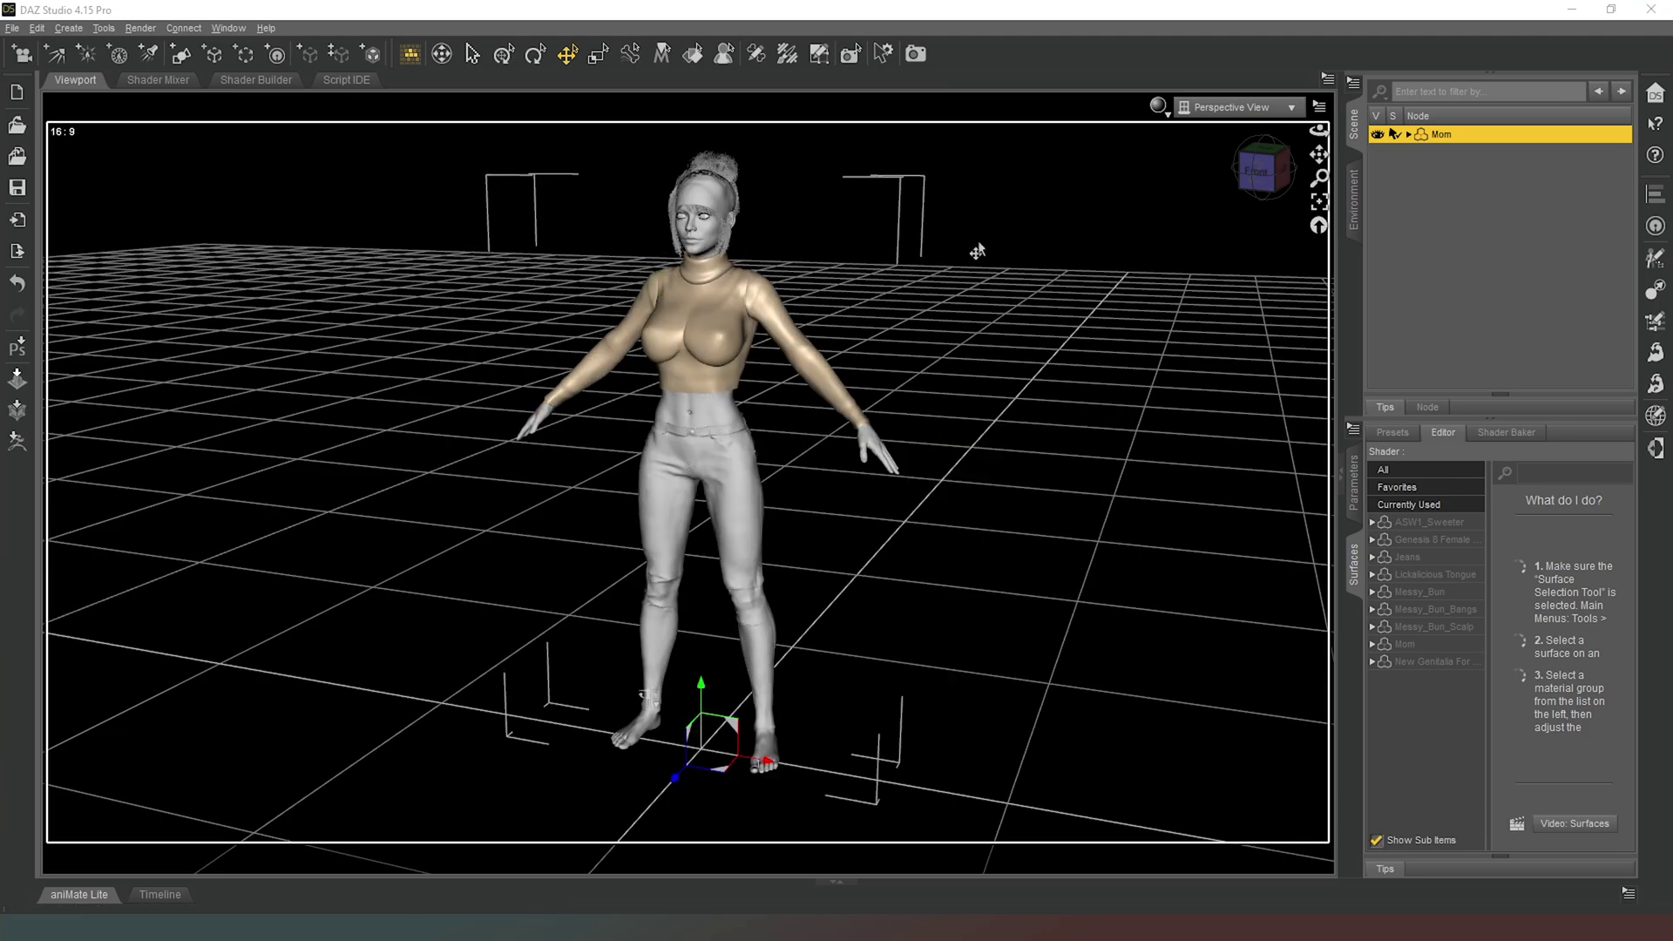
{"action": "left_click", "coordinate": [1271, 172]}
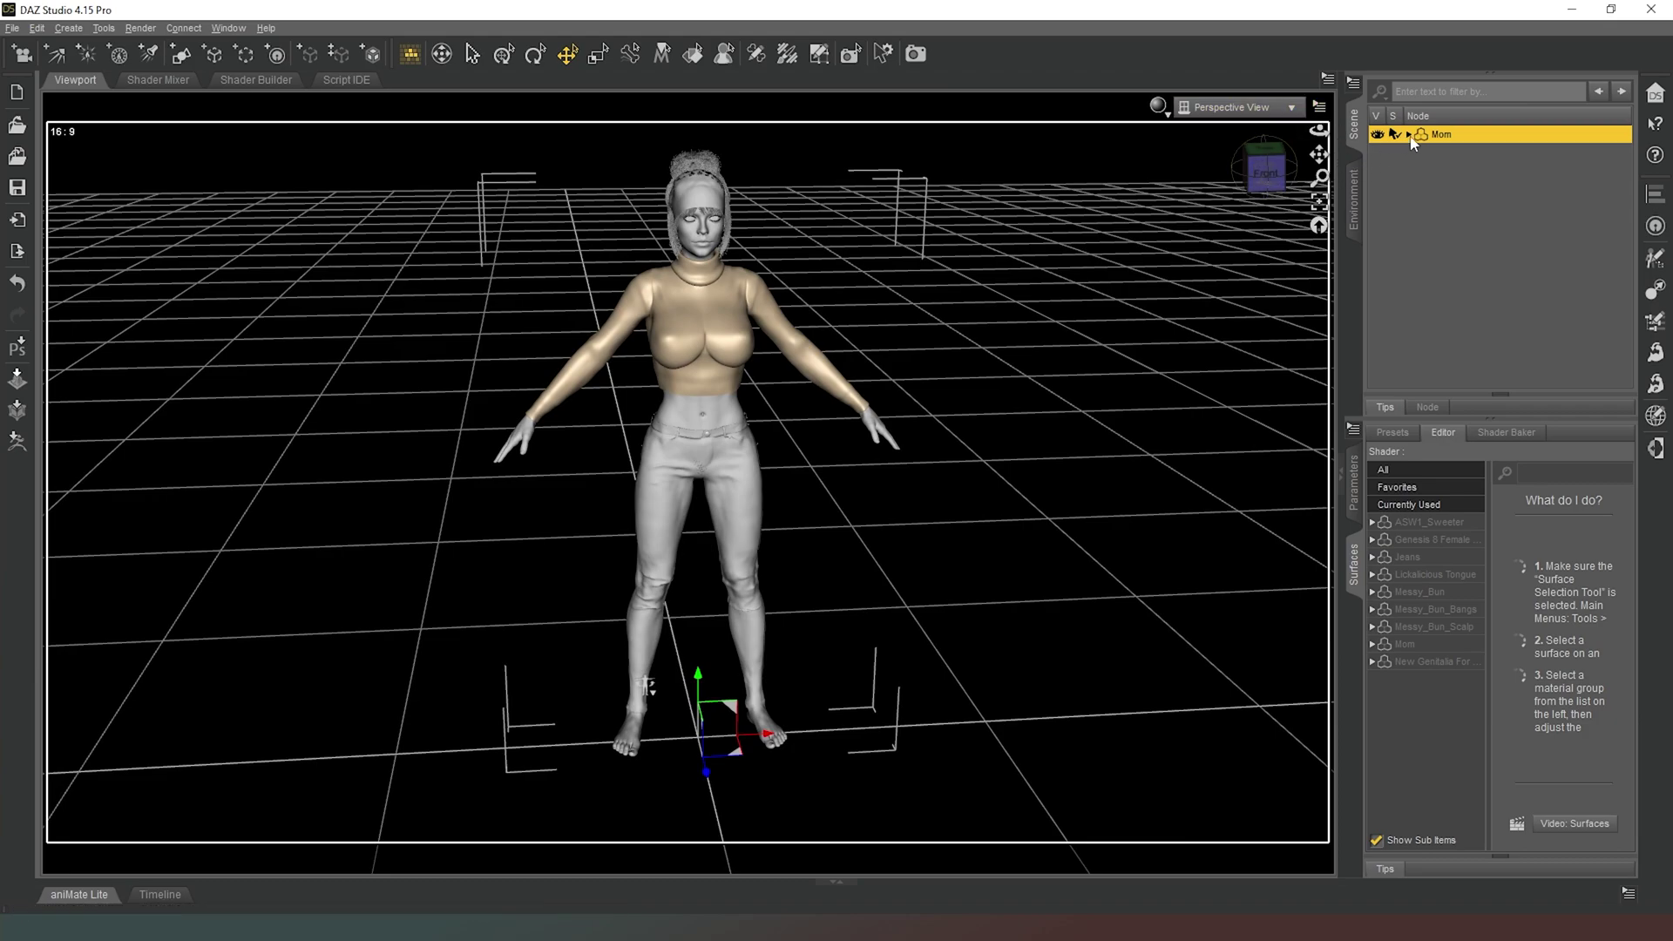
Step: Remove the New Genitalia For Victoria 8 add-on and its effect and color layers from the Mom figure
{"action": "left_click", "coordinate": [1408, 135]}
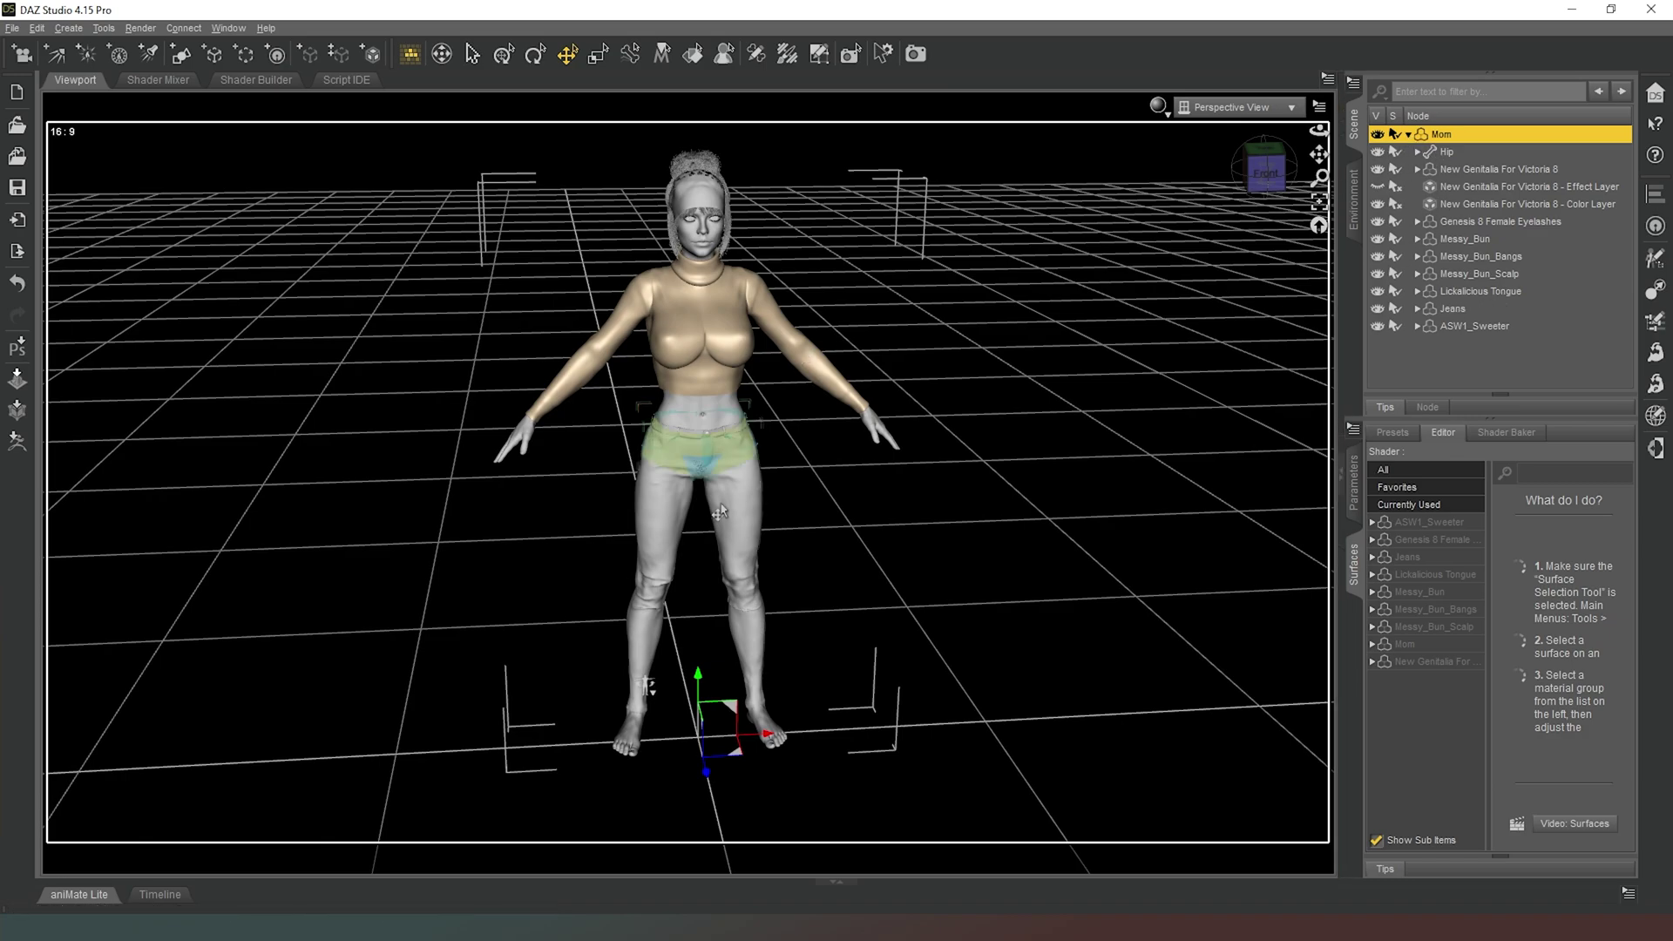
{"action": "left_click", "coordinate": [1478, 169]}
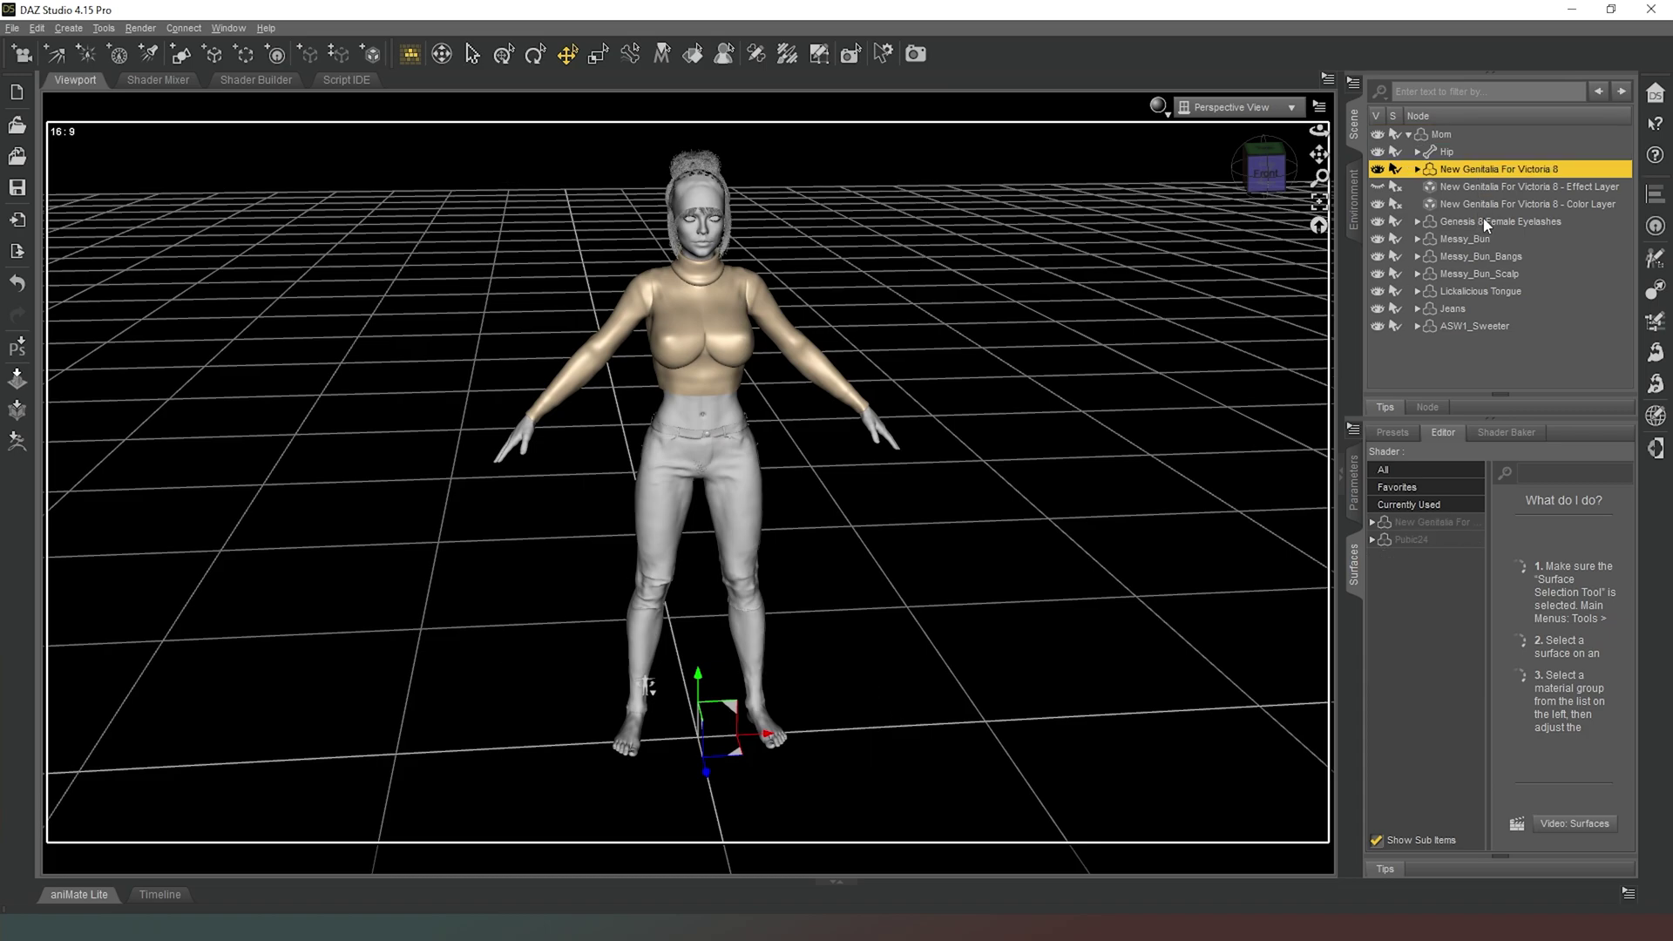
{"action": "left_click", "coordinate": [1504, 204], "text": "shift"}
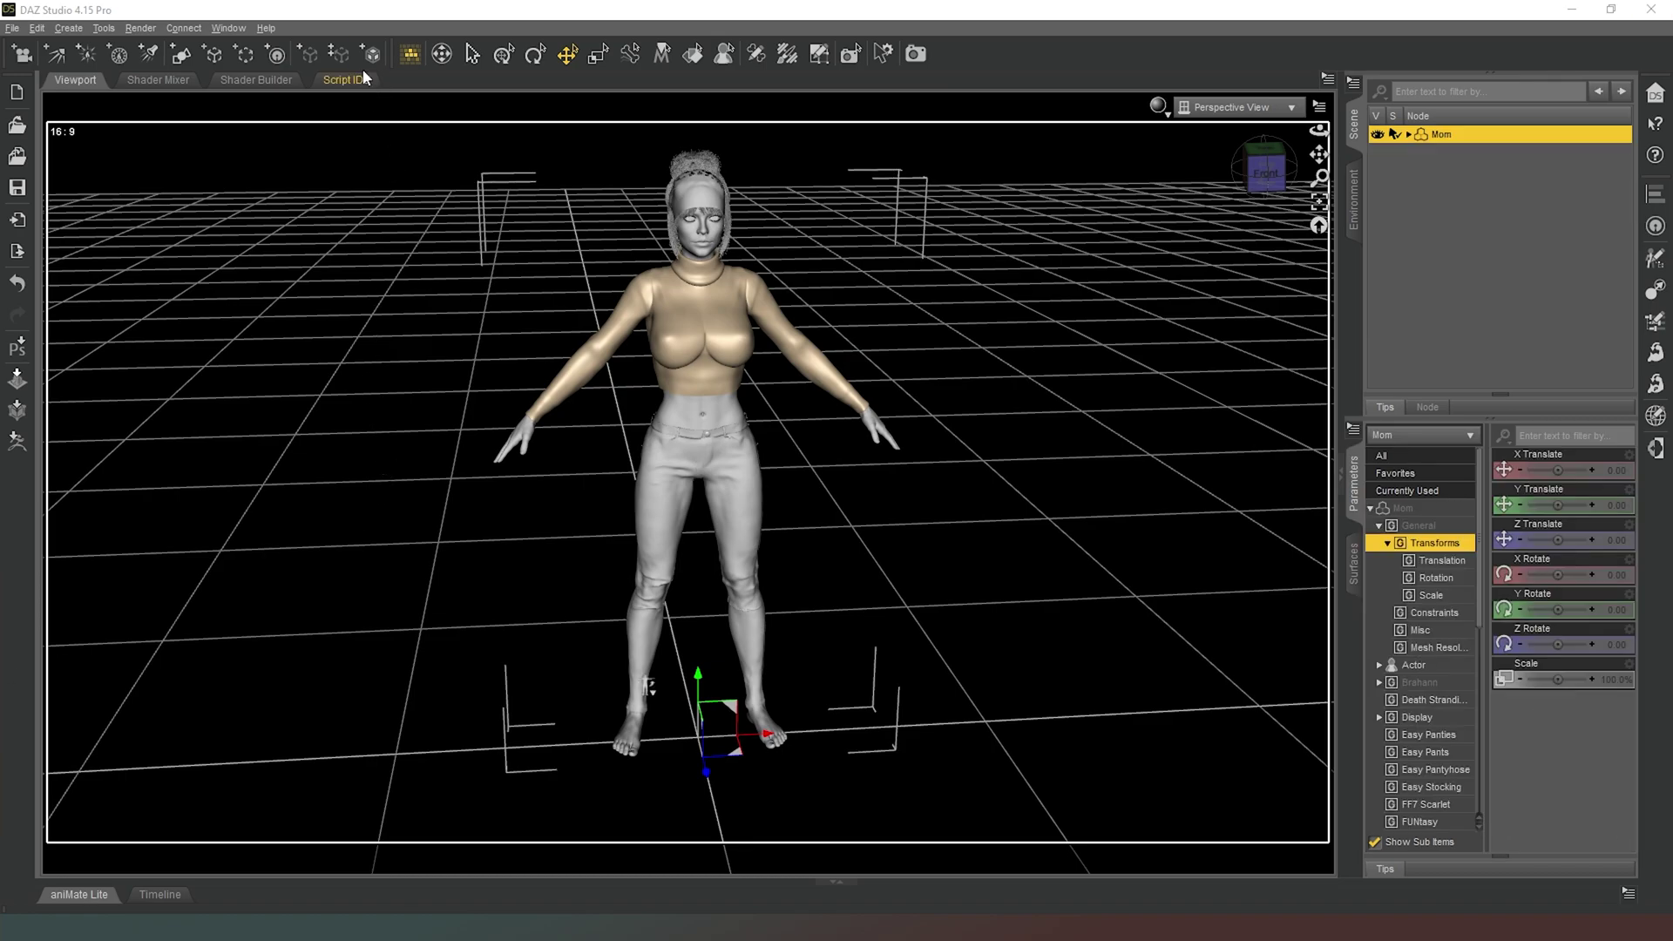
Step: Export the Mom figure as FBX with figures included, textures embedded and clothing merged into the figure skeleton
{"action": "left_click", "coordinate": [14, 28]}
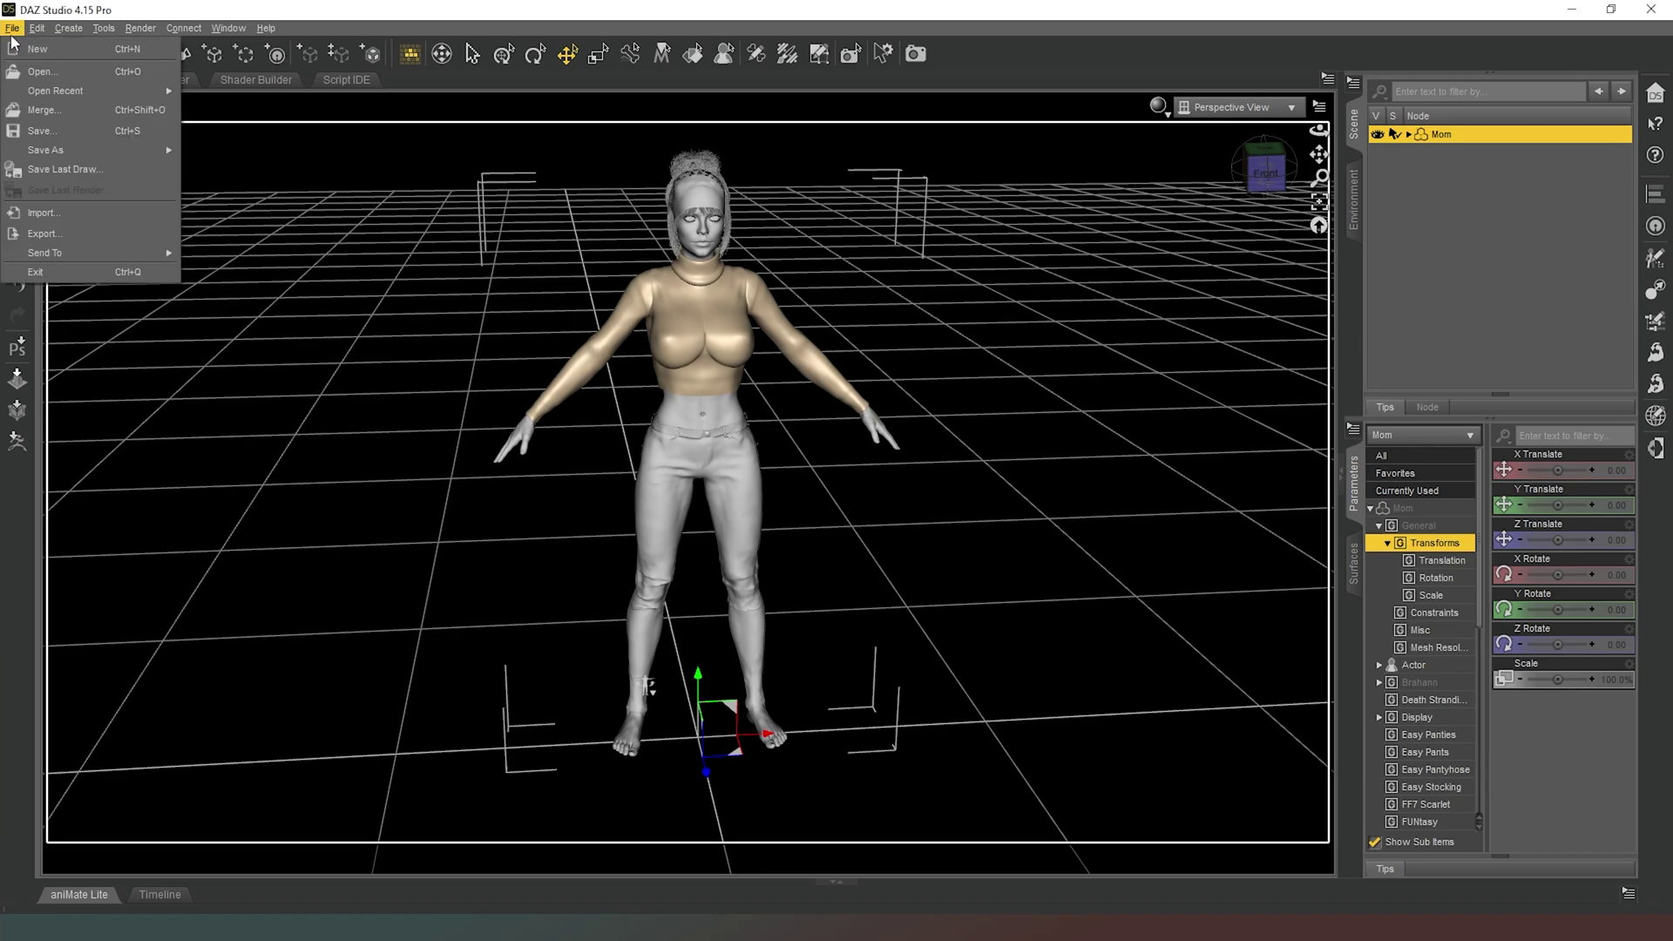
{"action": "left_click", "coordinate": [41, 233]}
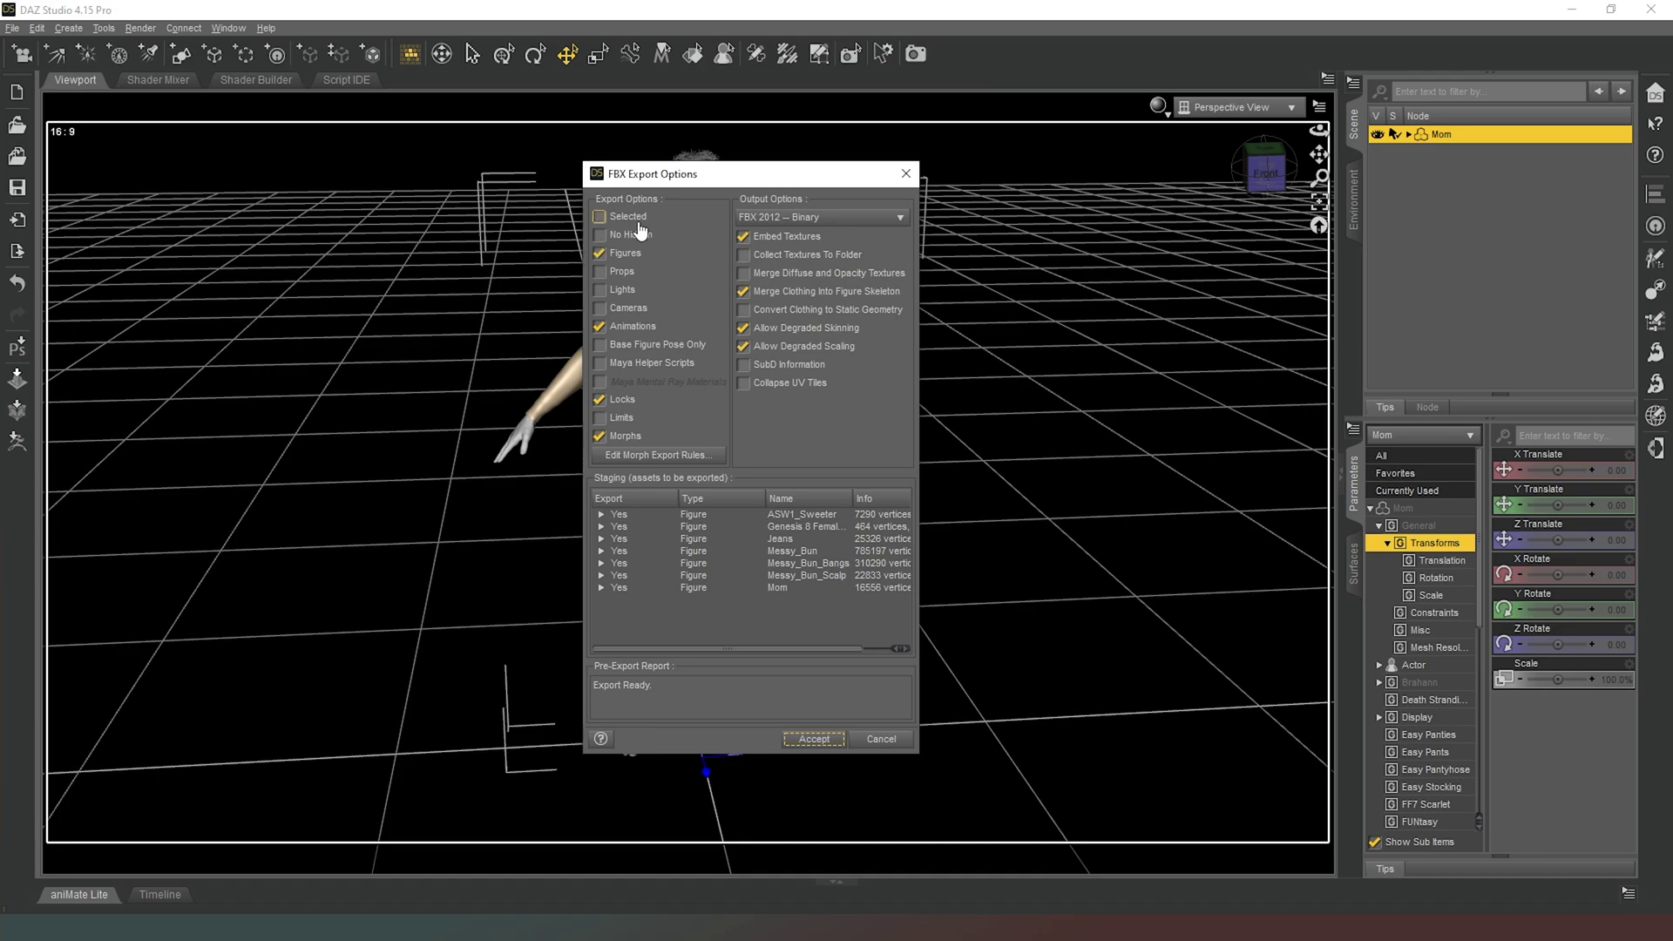
{"action": "left_click", "coordinate": [629, 253]}
{"action": "left_click", "coordinate": [745, 294]}
{"action": "left_click", "coordinate": [803, 741]}
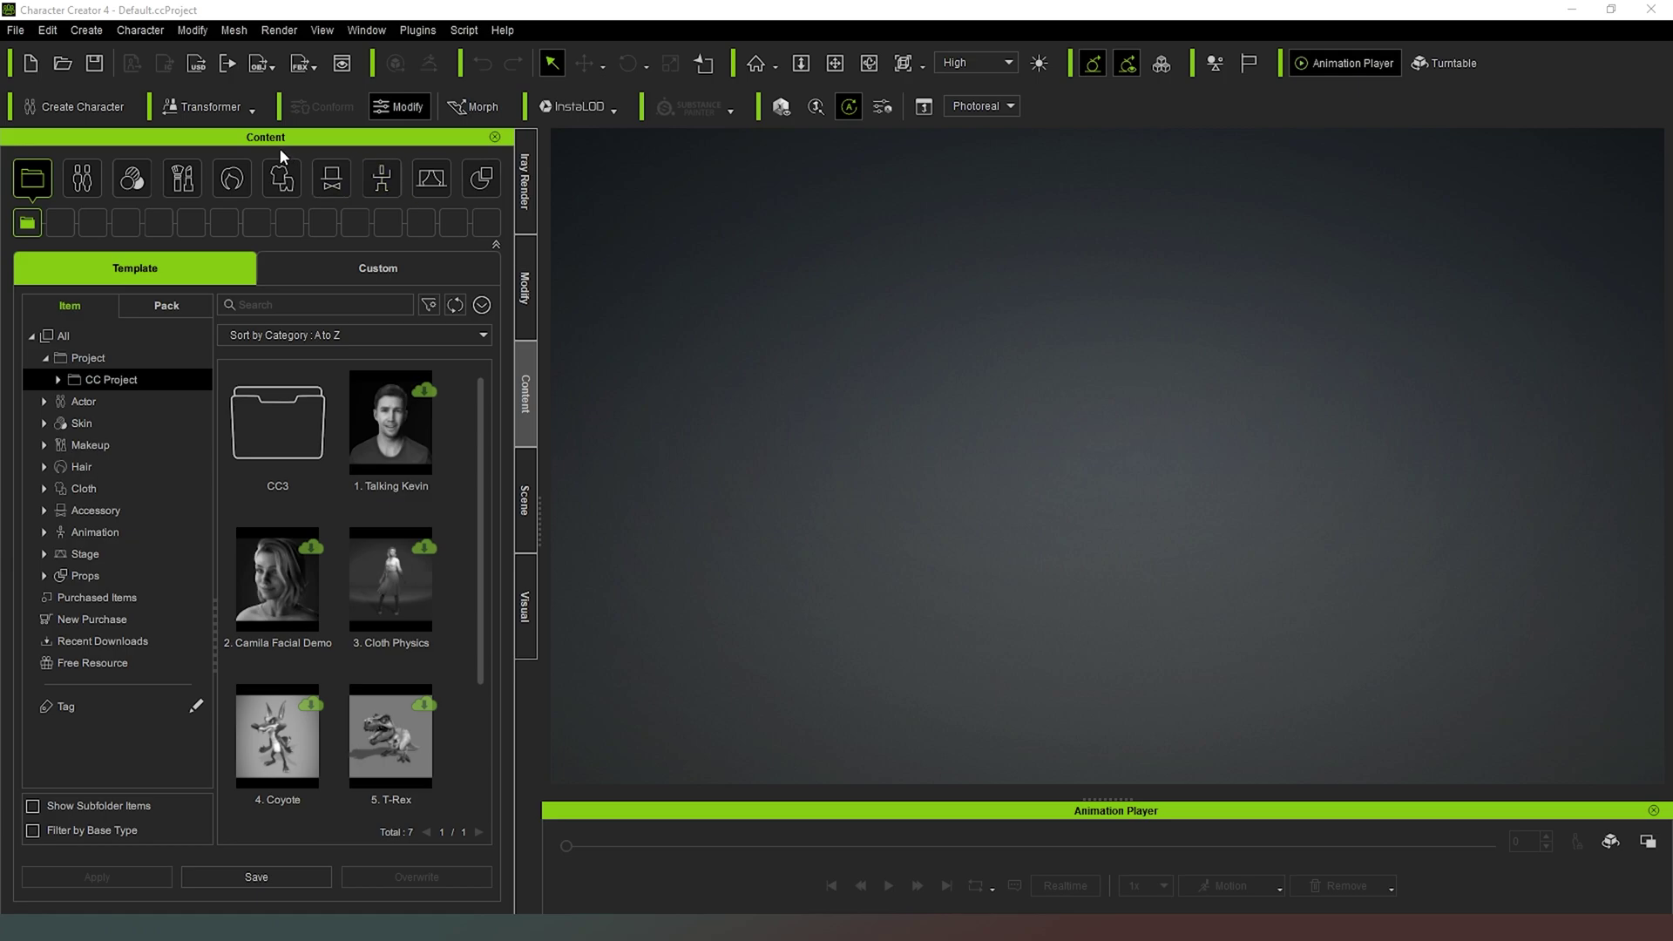
Step: Switch to Character Creator 4 and load the exported FBX through the CC3+ Transformer with advanced DAZ texture detection
{"action": "left_click", "coordinate": [249, 107]}
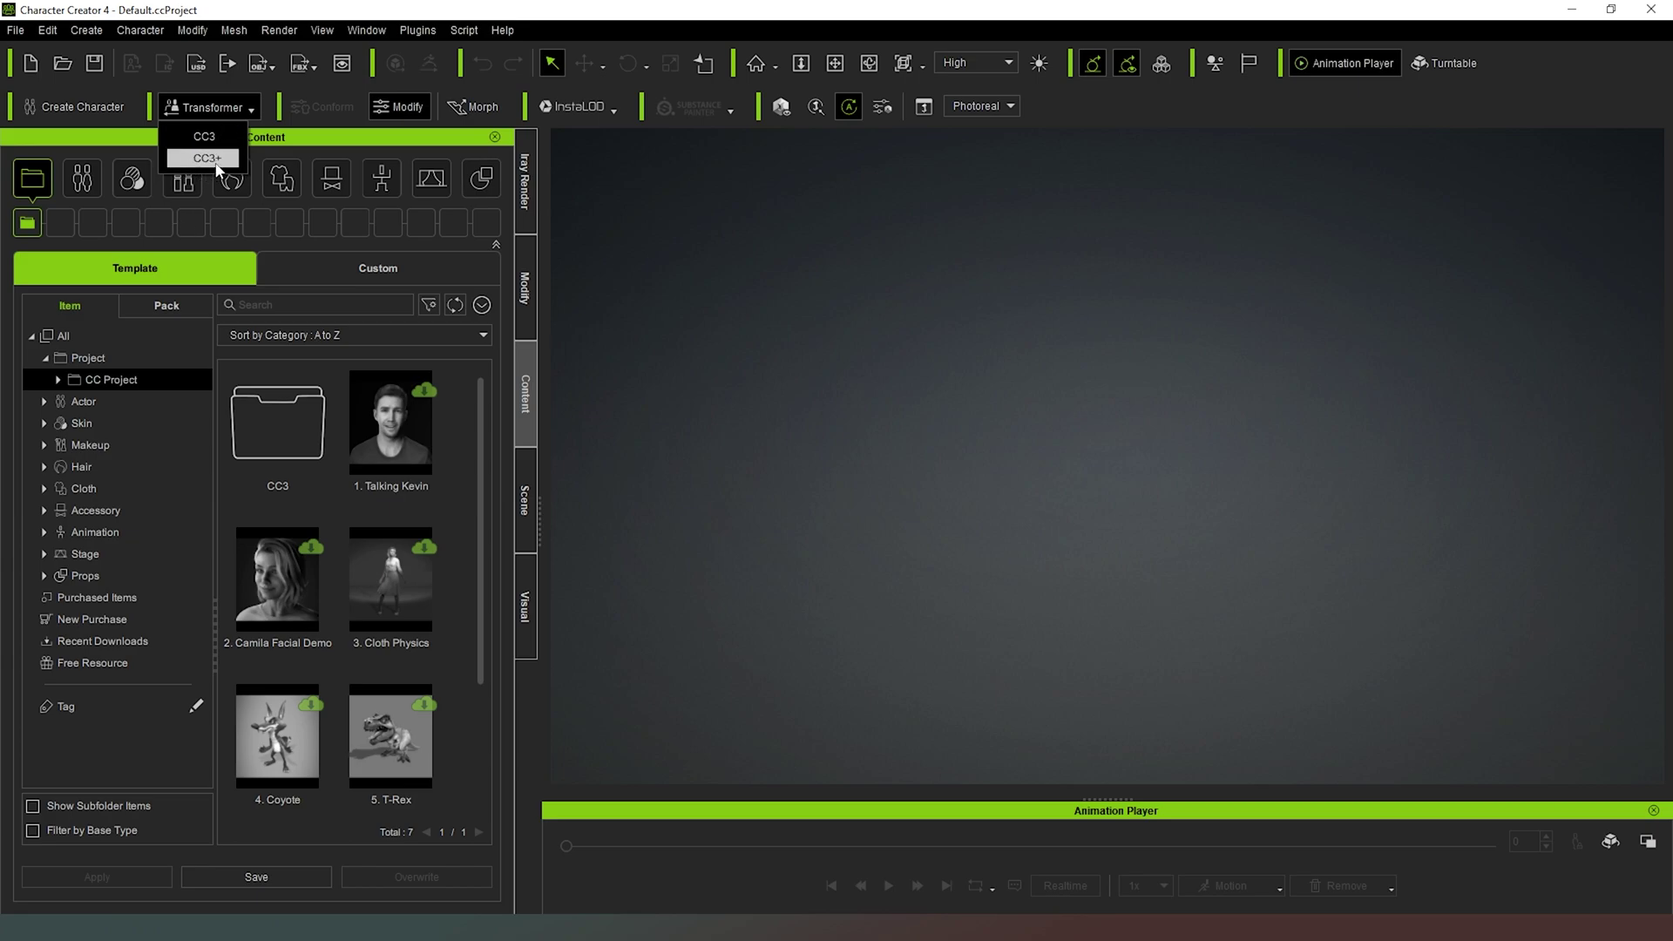
{"action": "key", "text": "Return"}
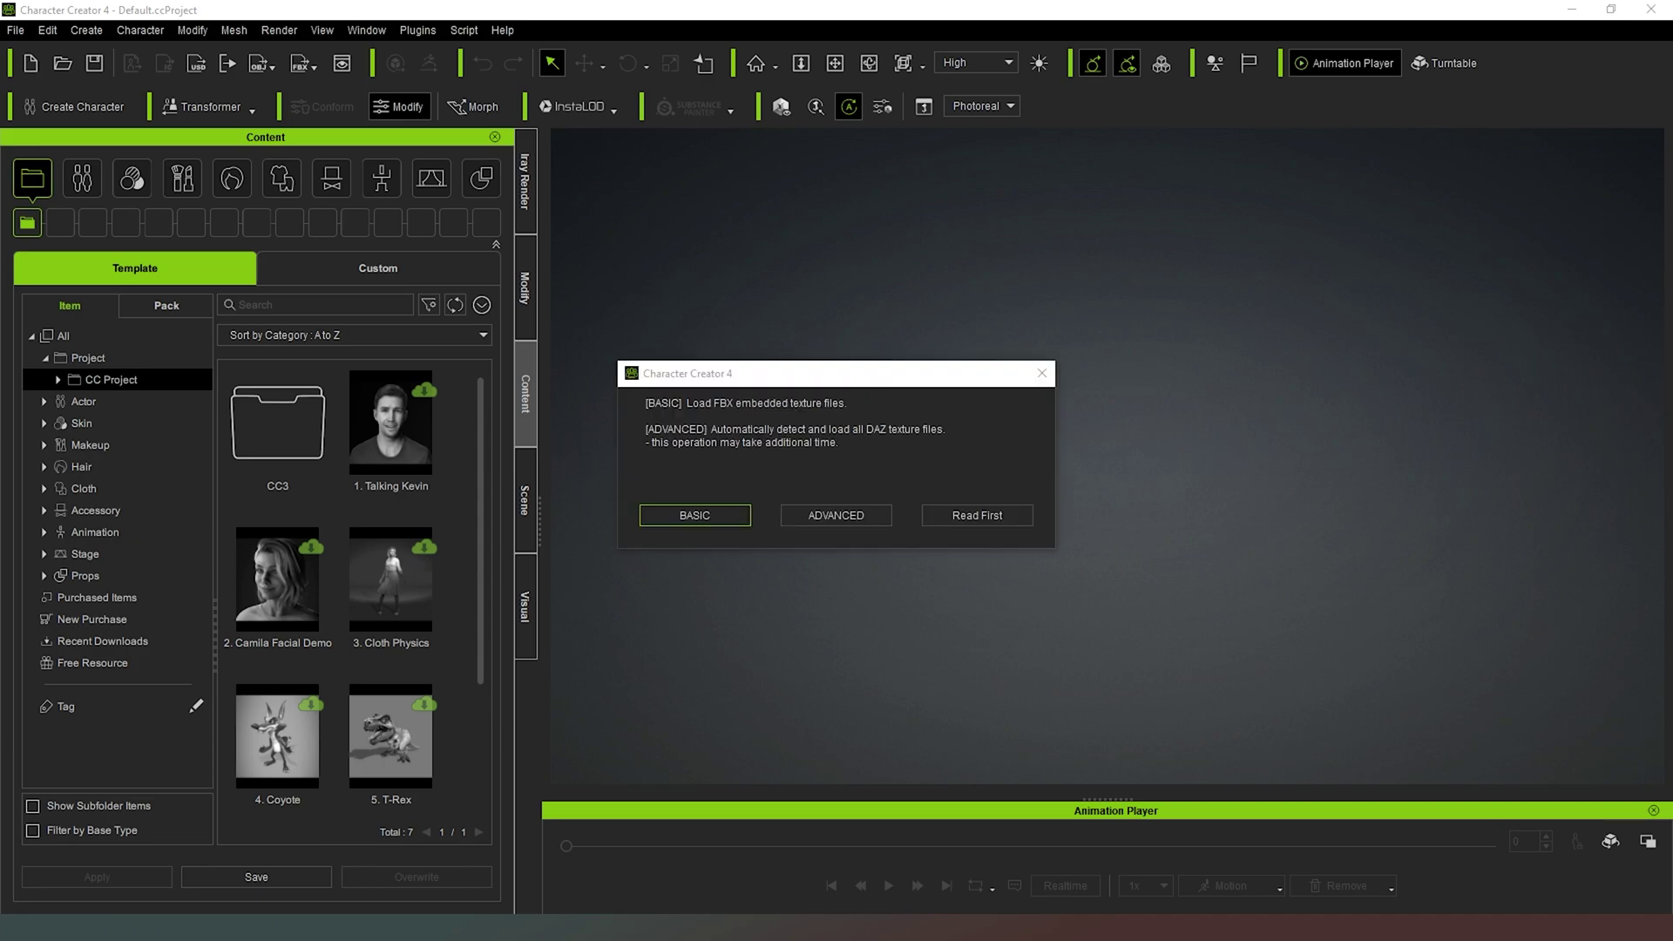
{"action": "left_click", "coordinate": [822, 514]}
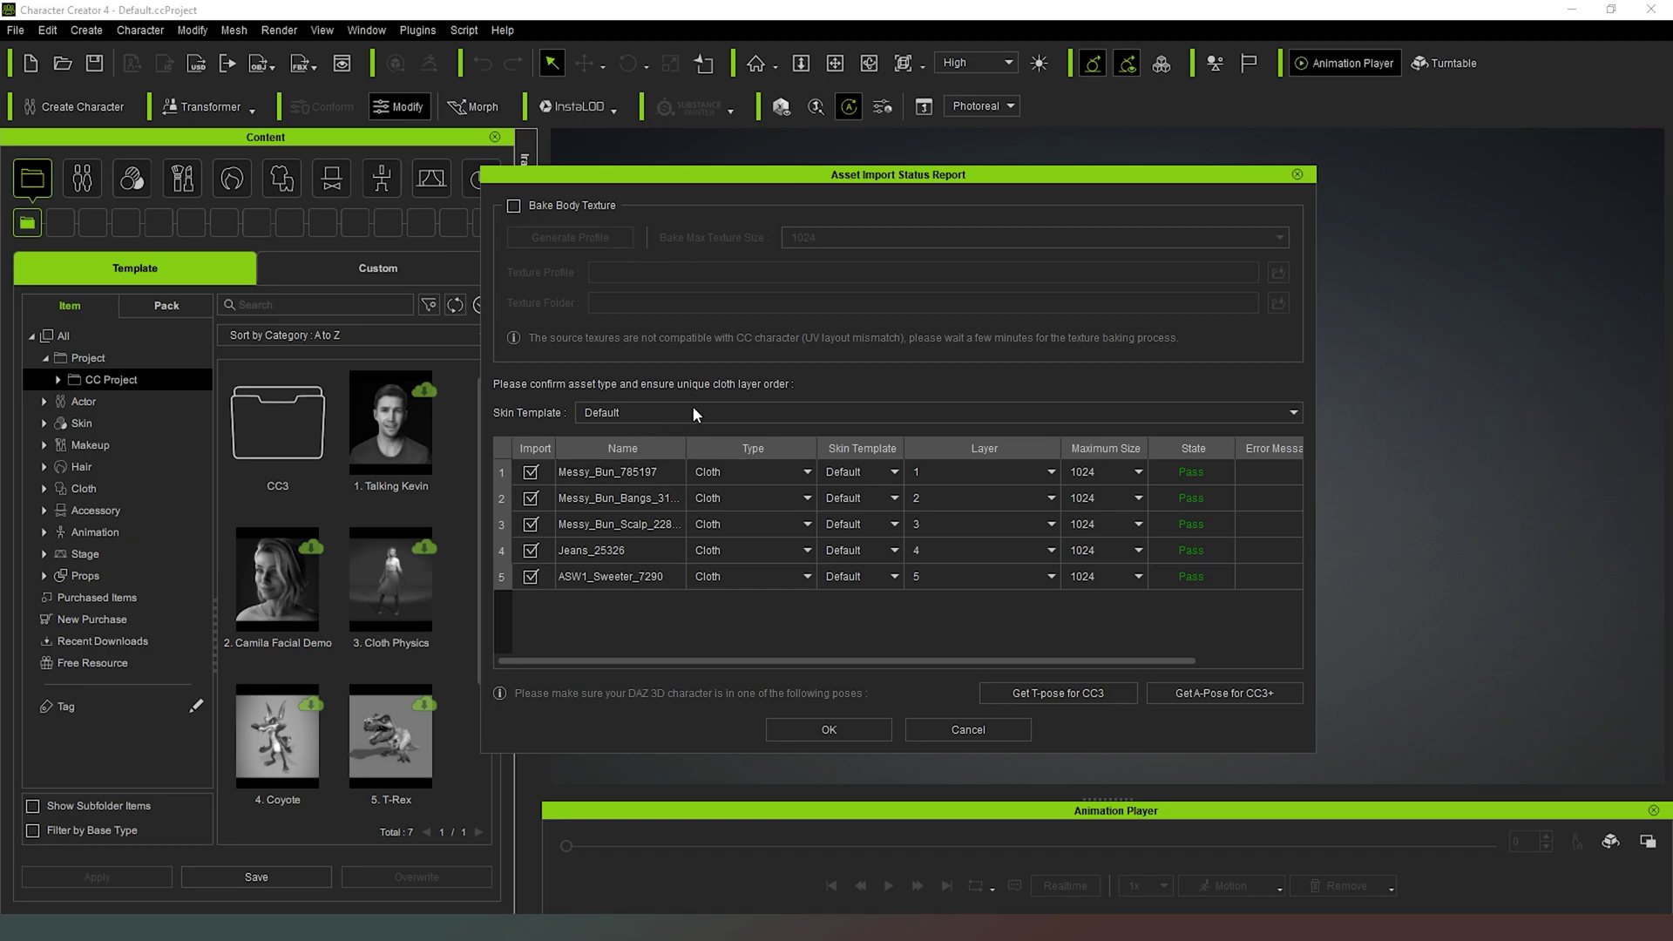
Step: Set the asset type of the Messy_Bun, Messy_Bun_Bangs and Messy_Bun_Scalp items to Hair,Brows,Beard
{"action": "left_click", "coordinate": [875, 471]}
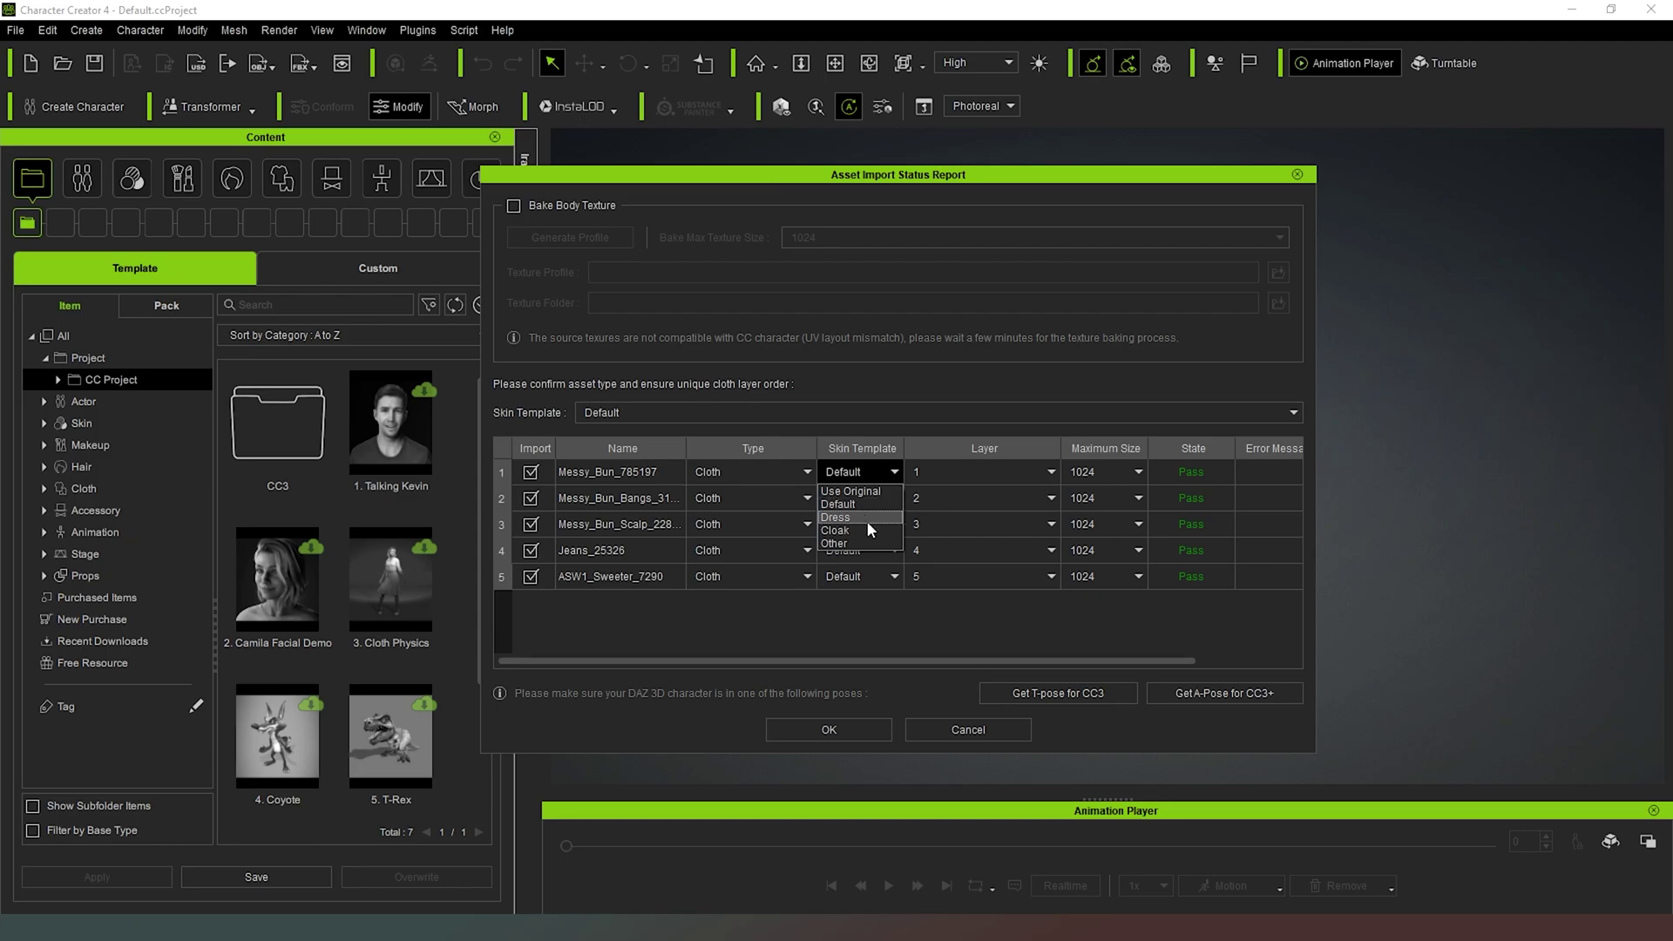
{"action": "left_click", "coordinate": [864, 472]}
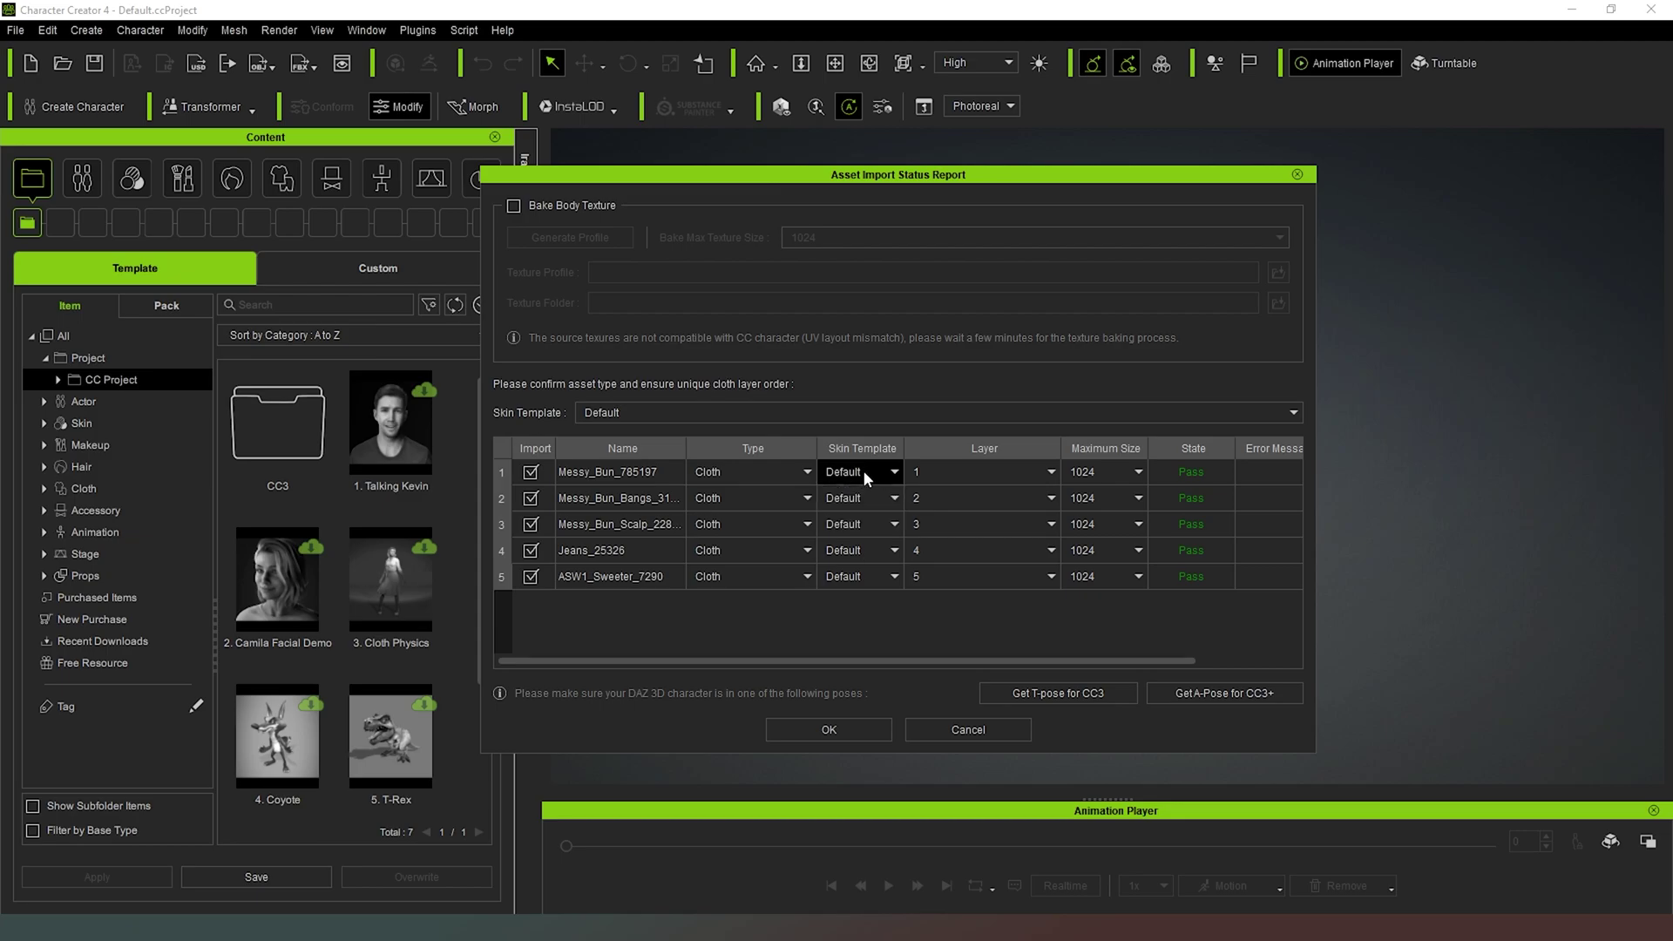
{"action": "left_click", "coordinate": [723, 472]}
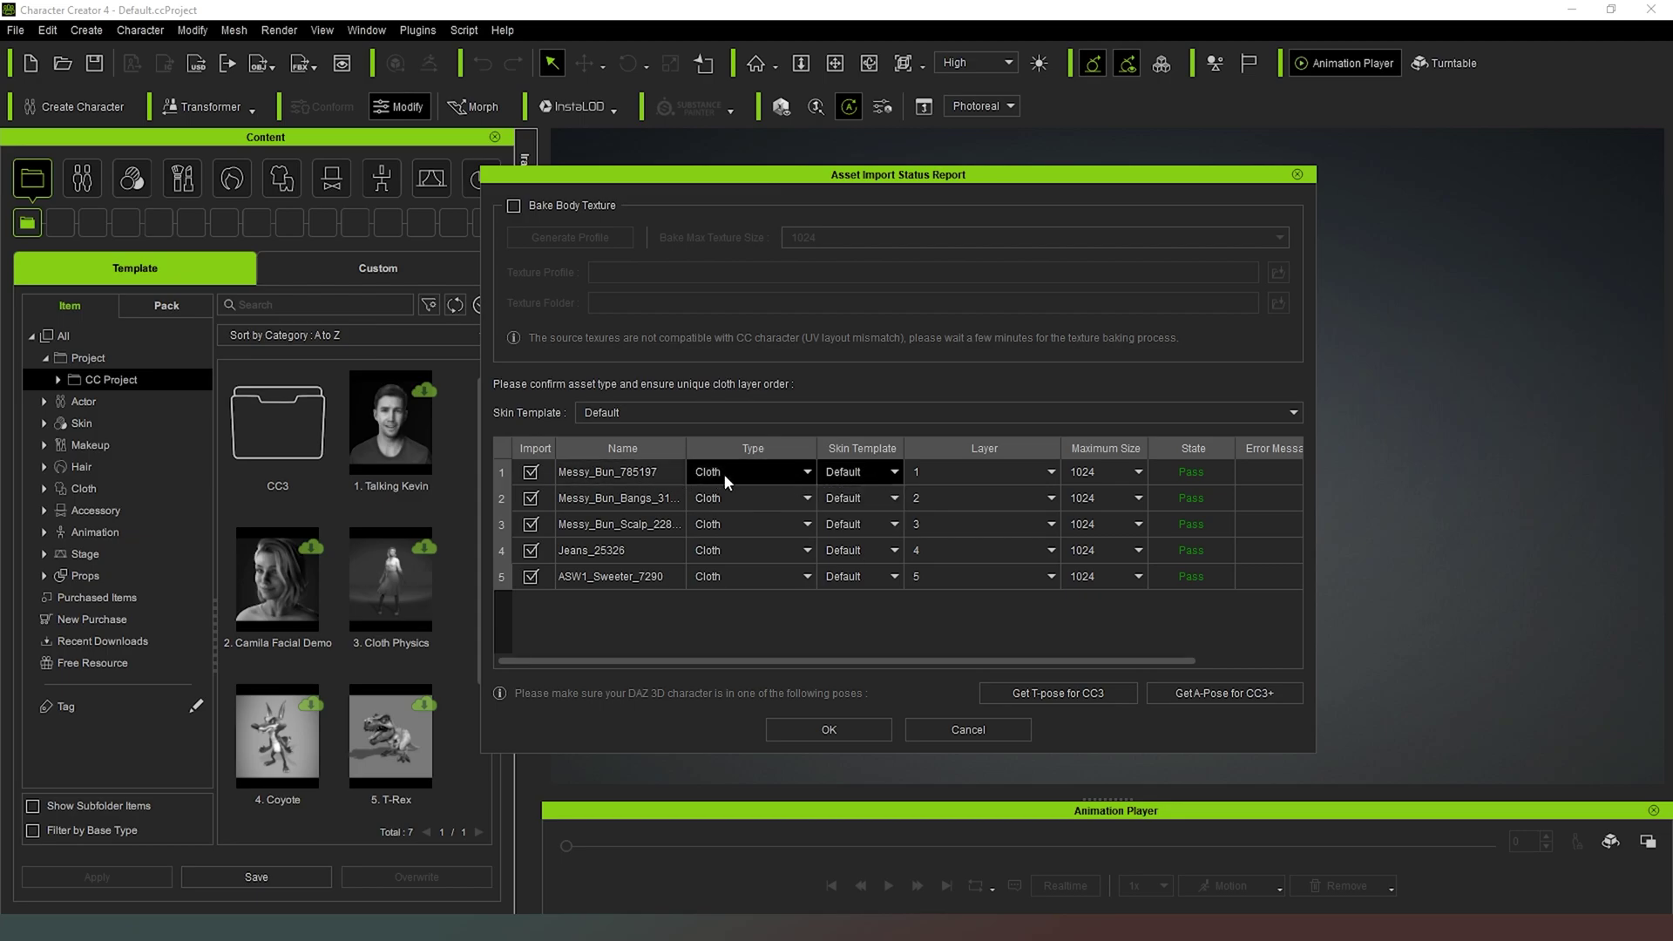
{"action": "left_click", "coordinate": [756, 542]}
{"action": "left_click", "coordinate": [737, 499]}
{"action": "left_click", "coordinate": [737, 569]}
{"action": "left_click", "coordinate": [729, 524]}
{"action": "left_click", "coordinate": [735, 595]}
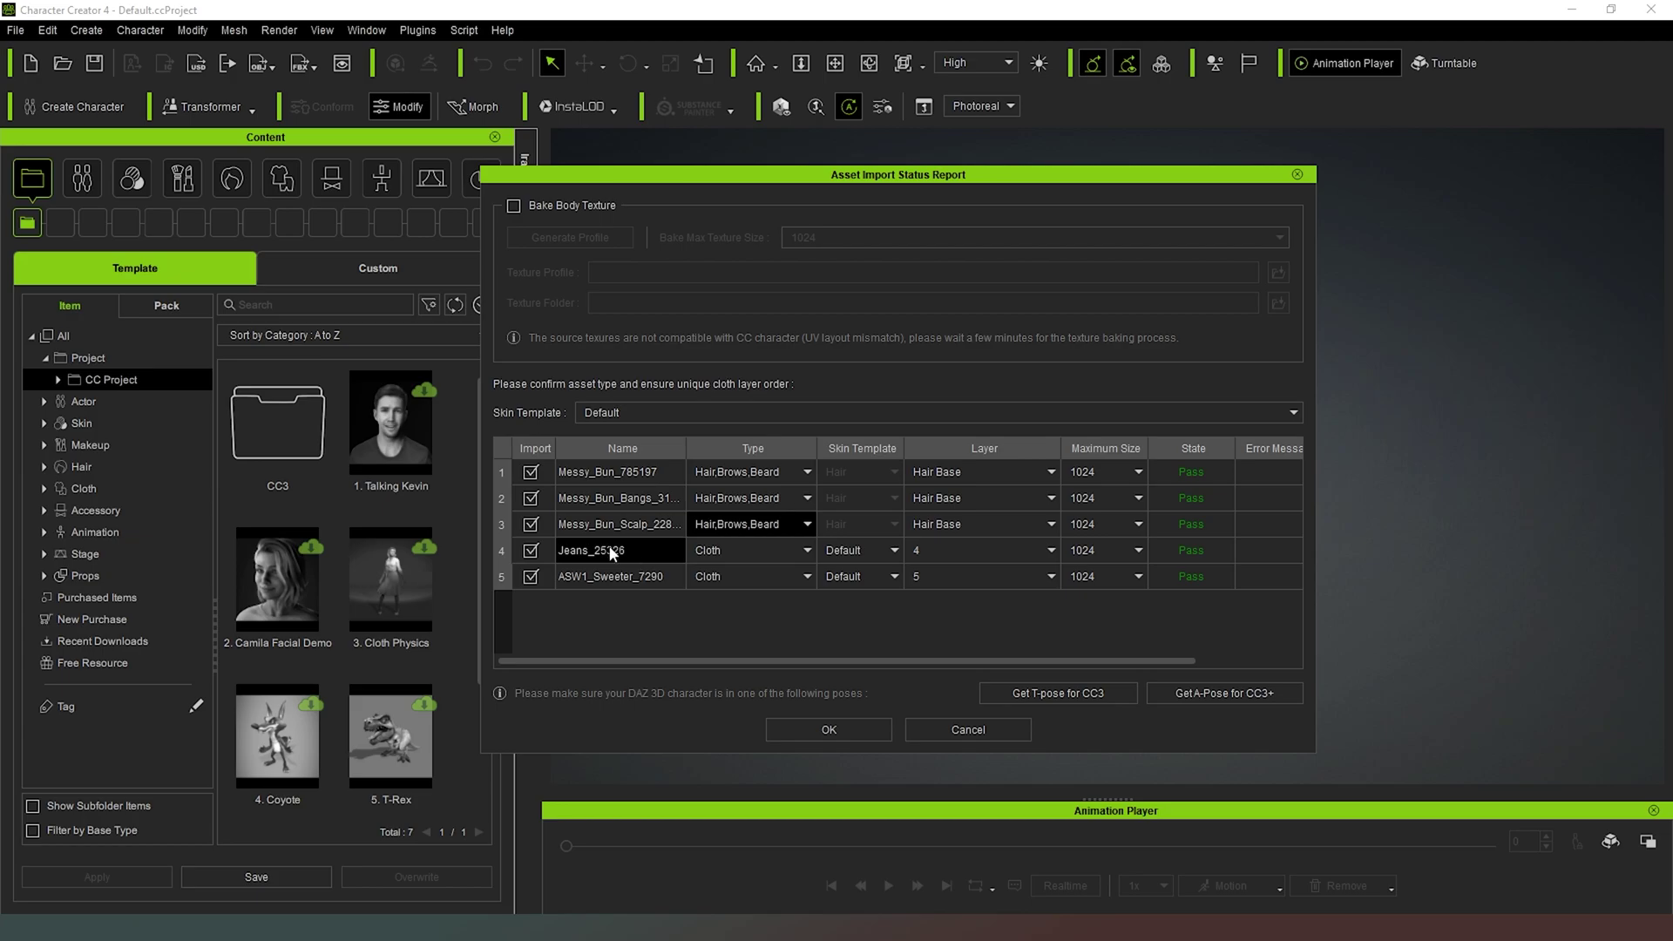
Step: Keep the jeans' asset type as Cloth and accept the asset import settings to convert the character
{"action": "left_click", "coordinate": [768, 558]}
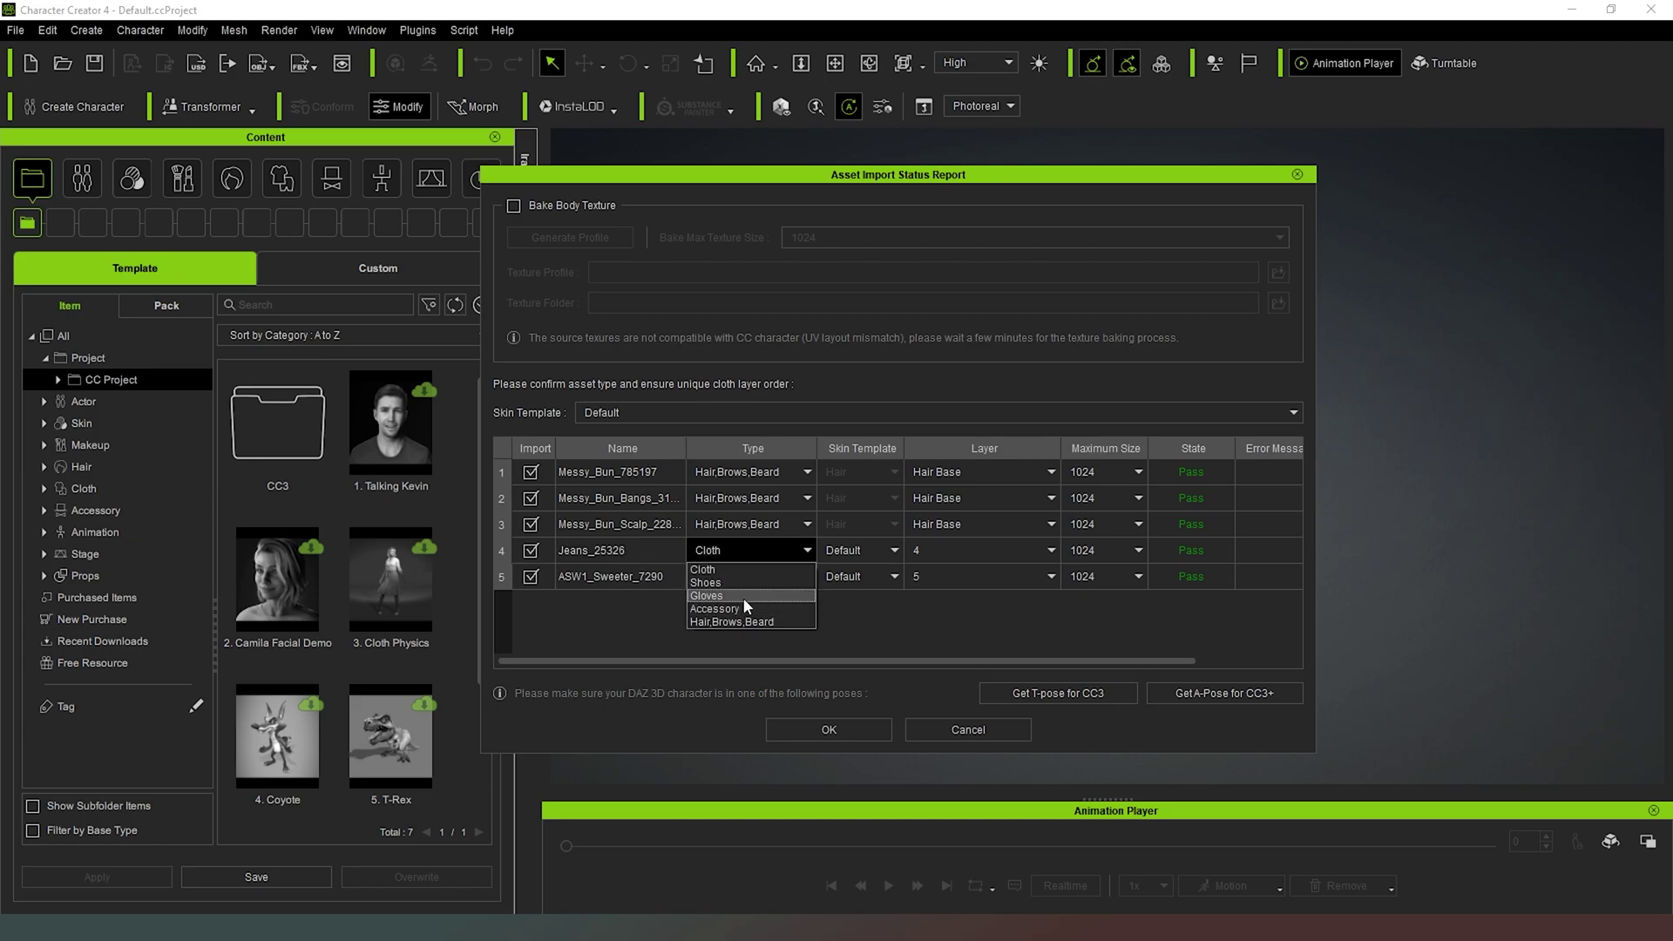
{"action": "left_click", "coordinate": [585, 609]}
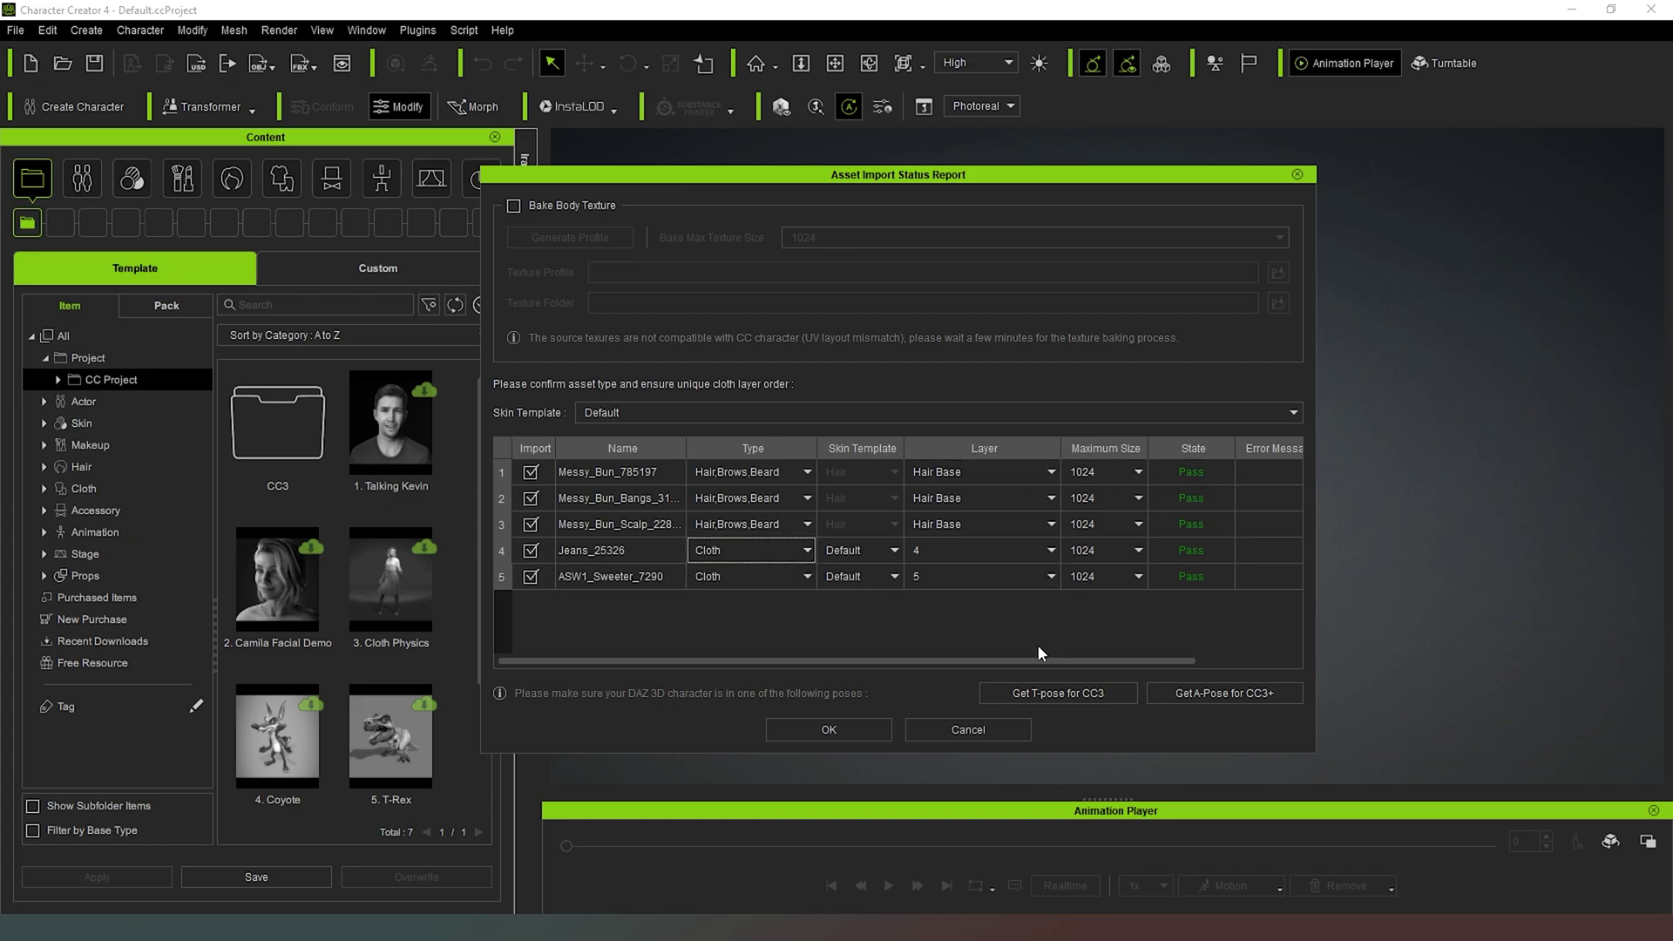
{"action": "left_click", "coordinate": [826, 730]}
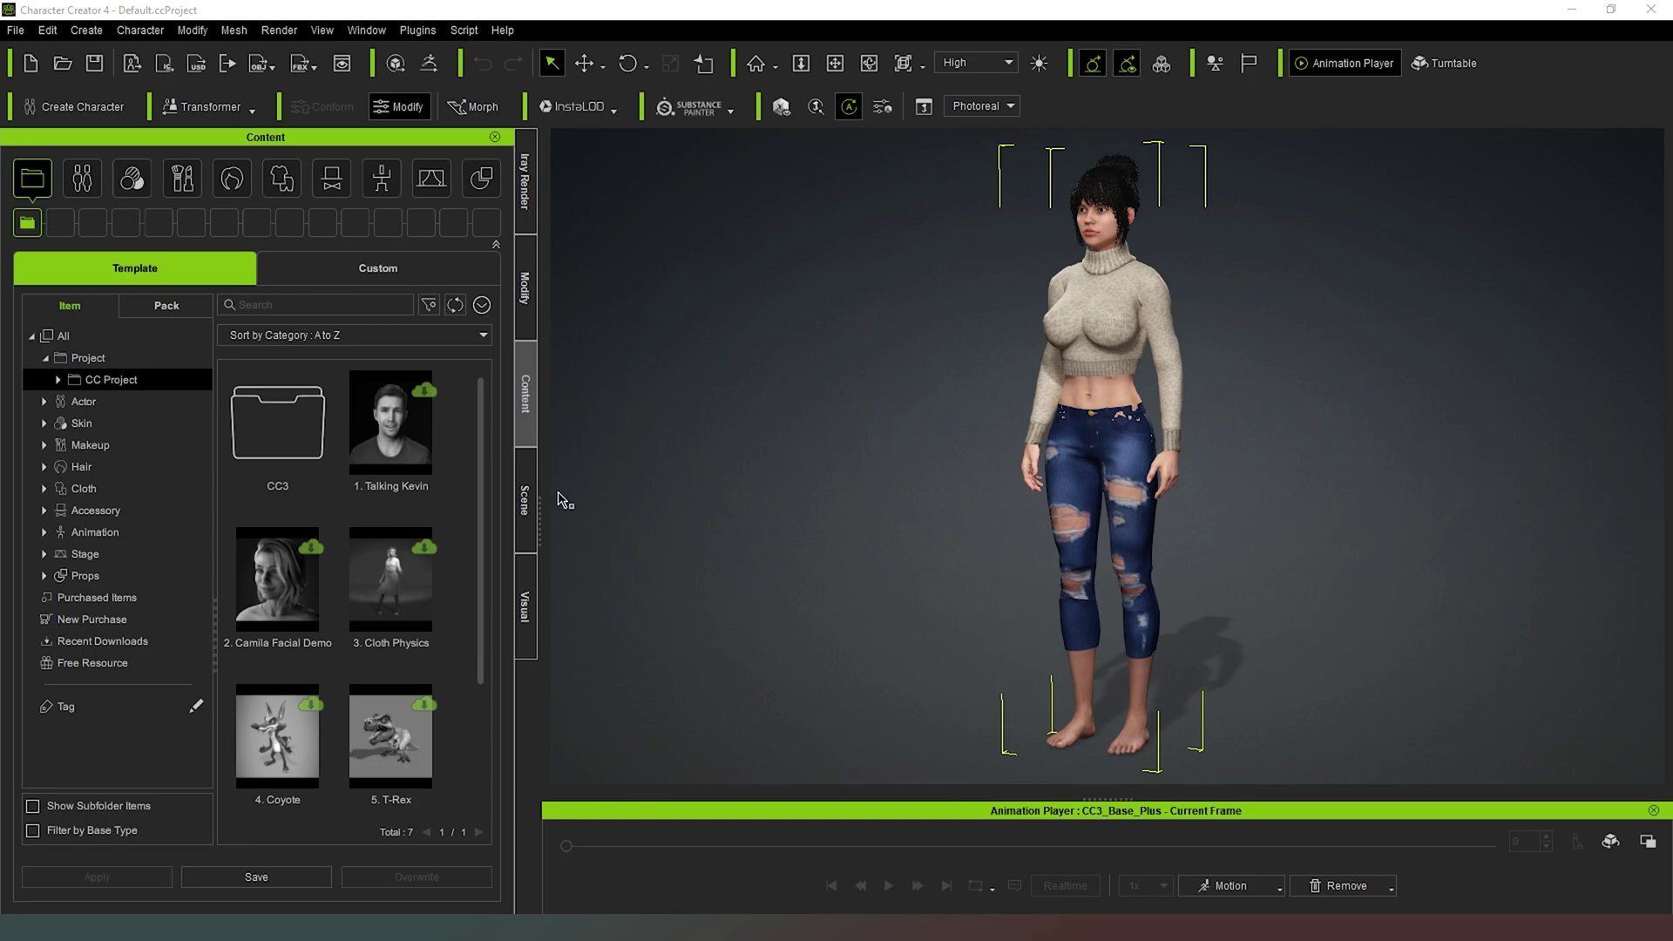
Step: Save the Messy_Bun_785197_Shape mesh as a custom HairElement asset named "Messy Bun Pt1"
{"action": "left_click", "coordinate": [530, 495]}
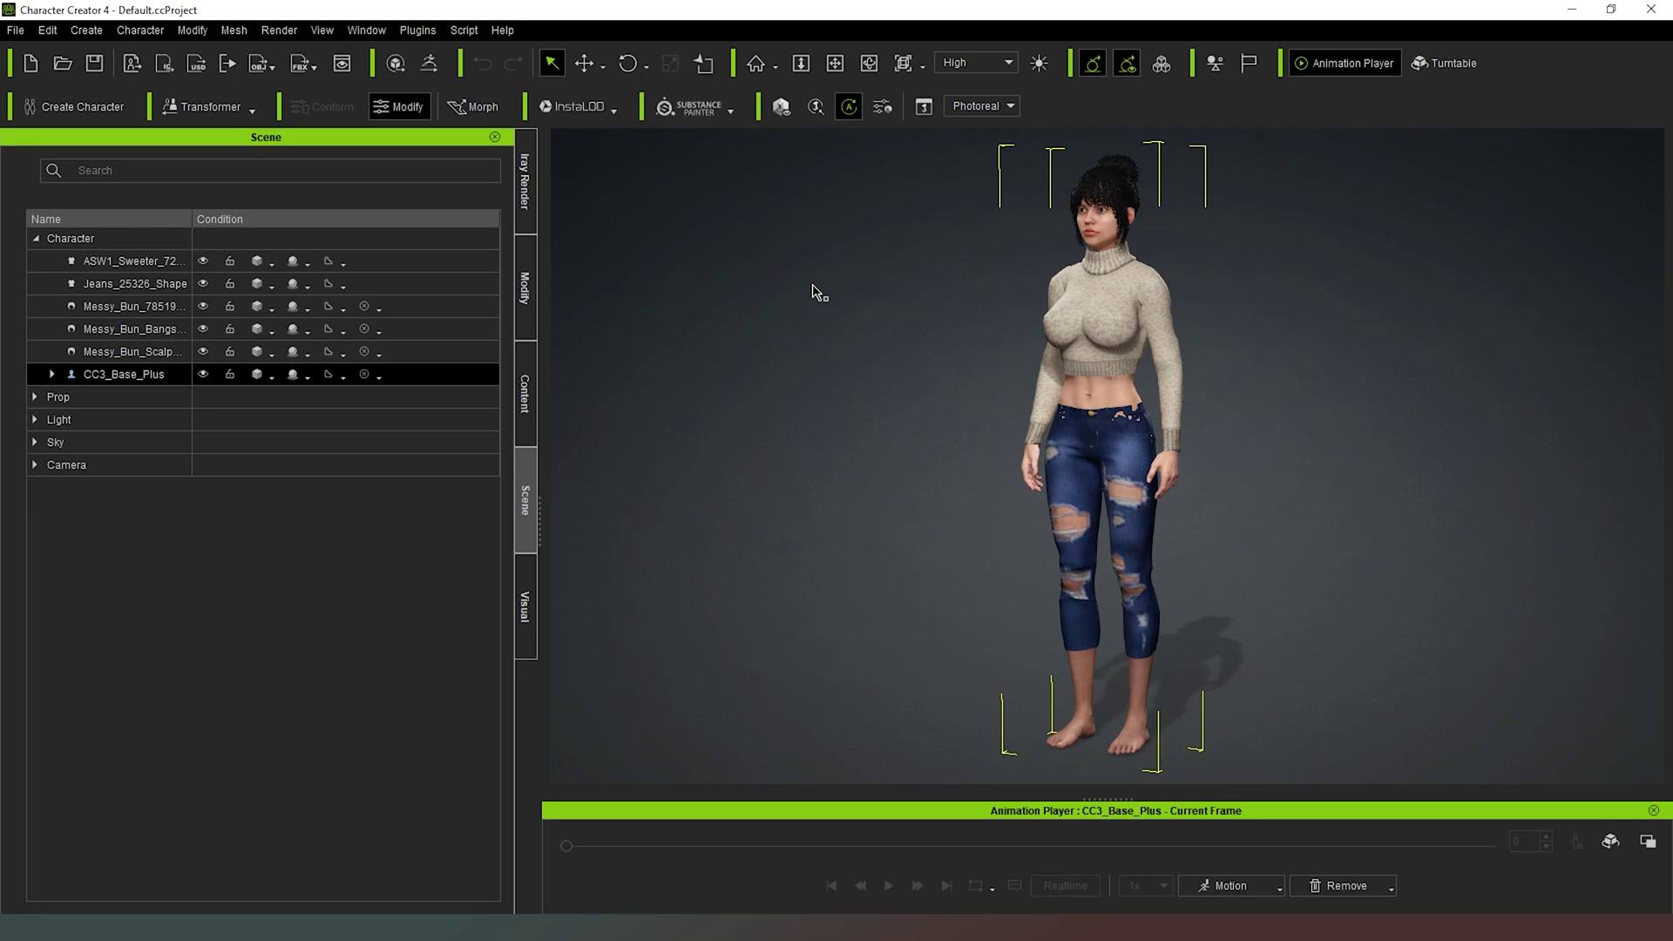
{"action": "left_click", "coordinate": [127, 309]}
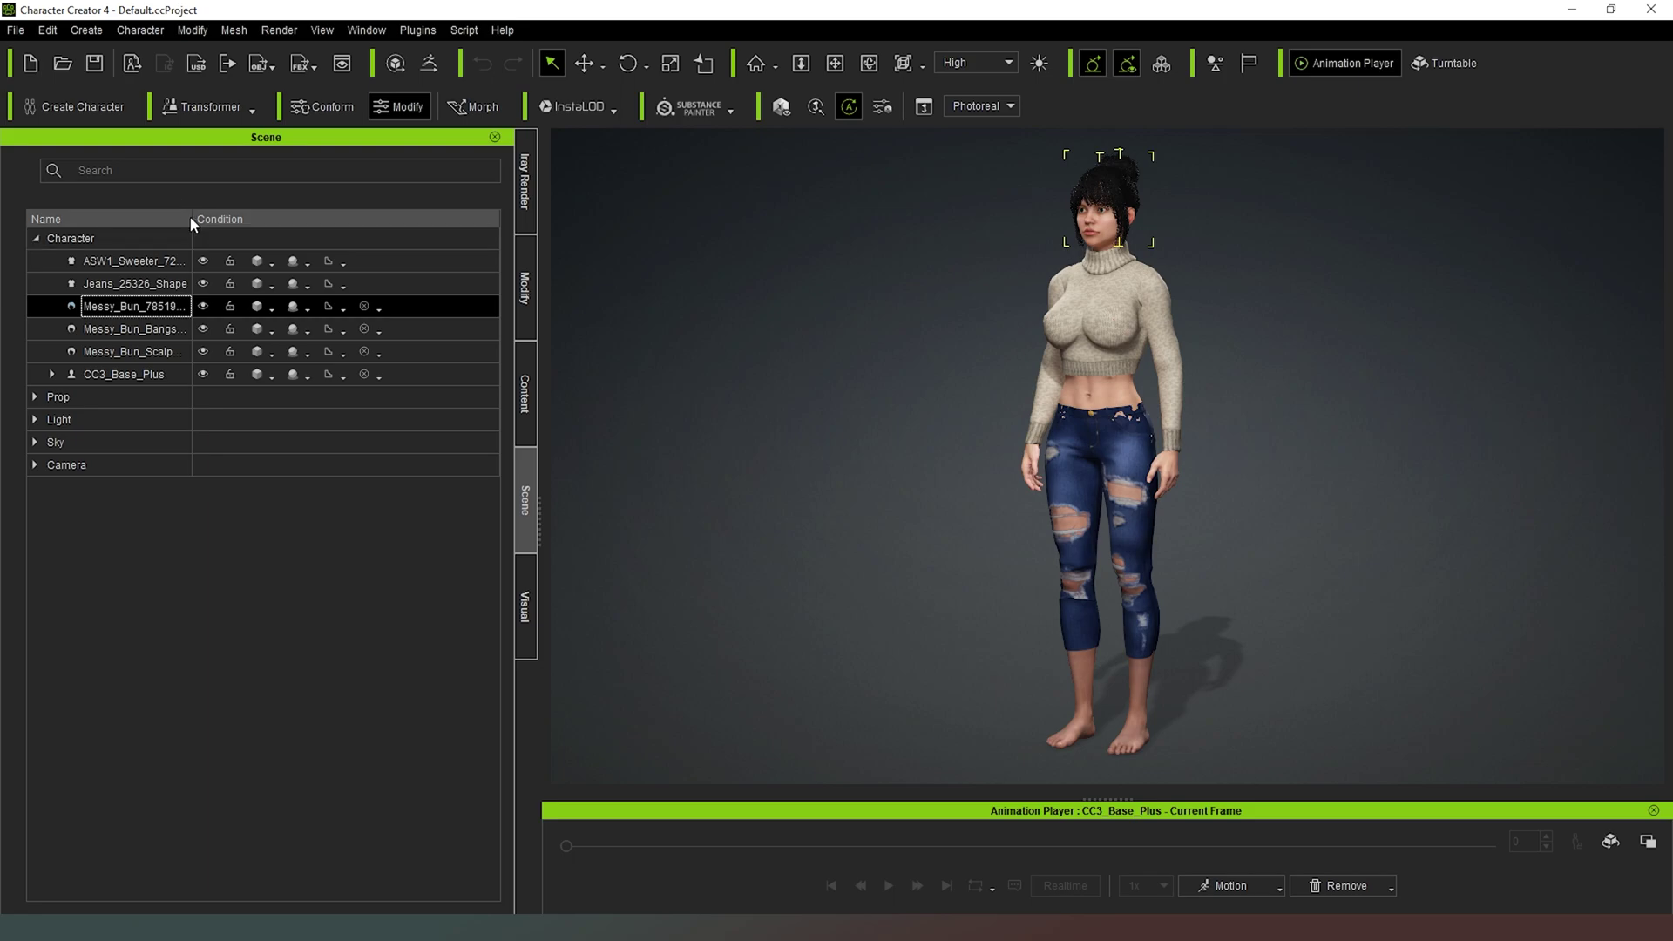
{"action": "left_click_drag", "start_coordinate": [191, 218], "coordinate": [284, 219]}
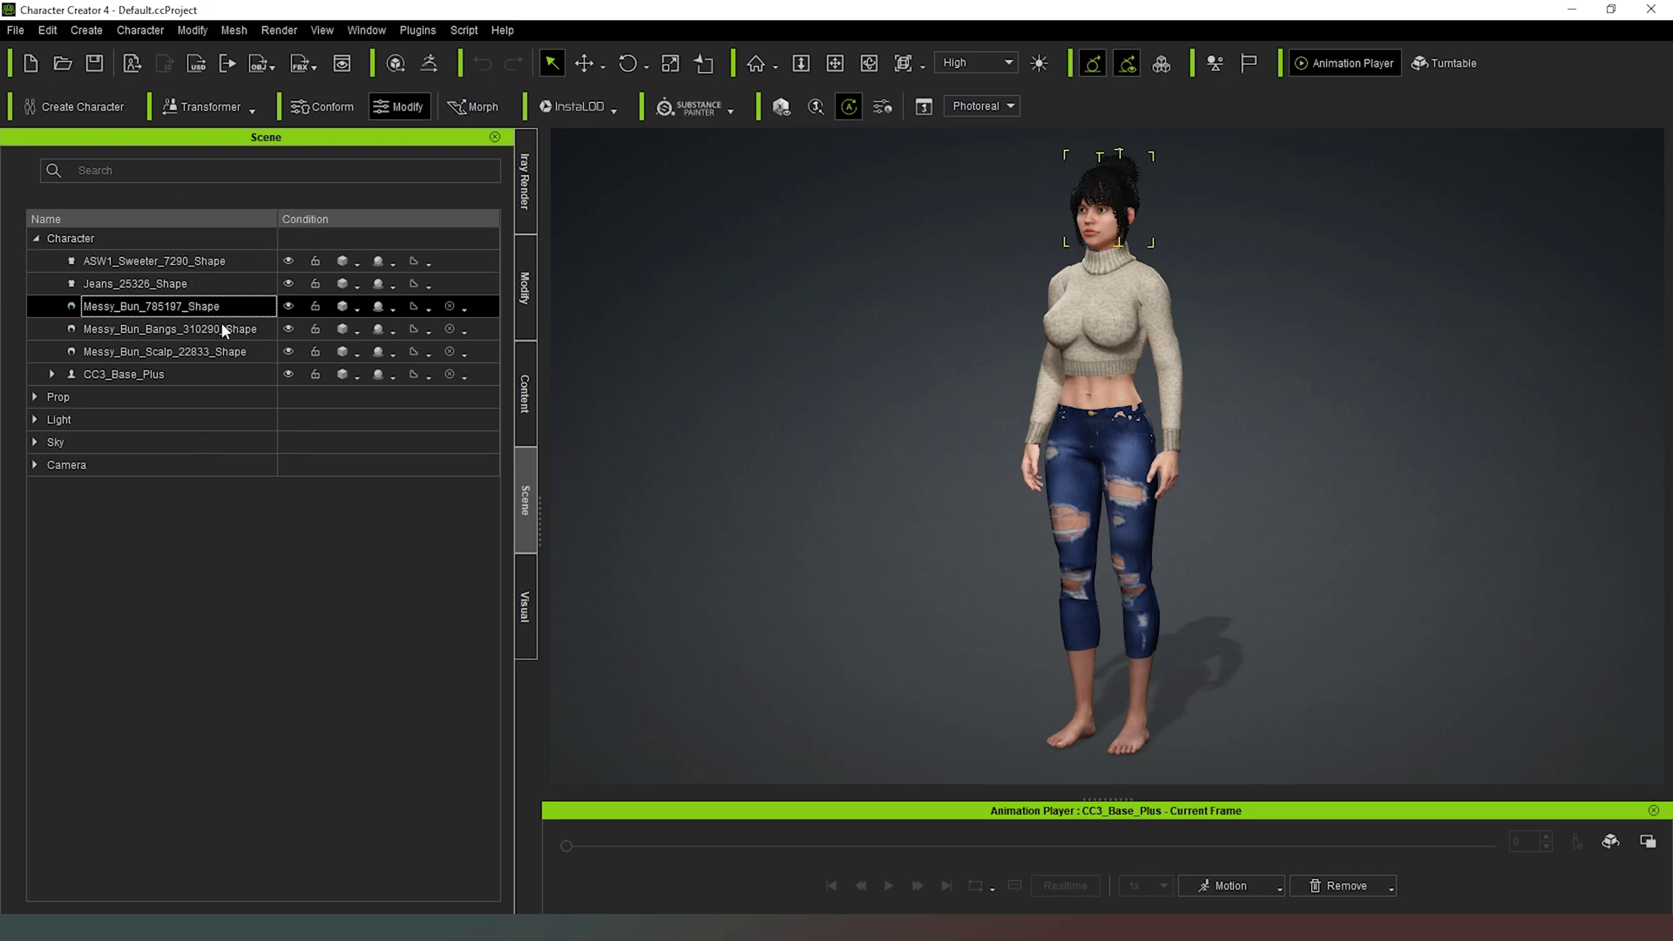
{"action": "left_click", "coordinate": [525, 394]}
{"action": "left_click", "coordinate": [293, 263]}
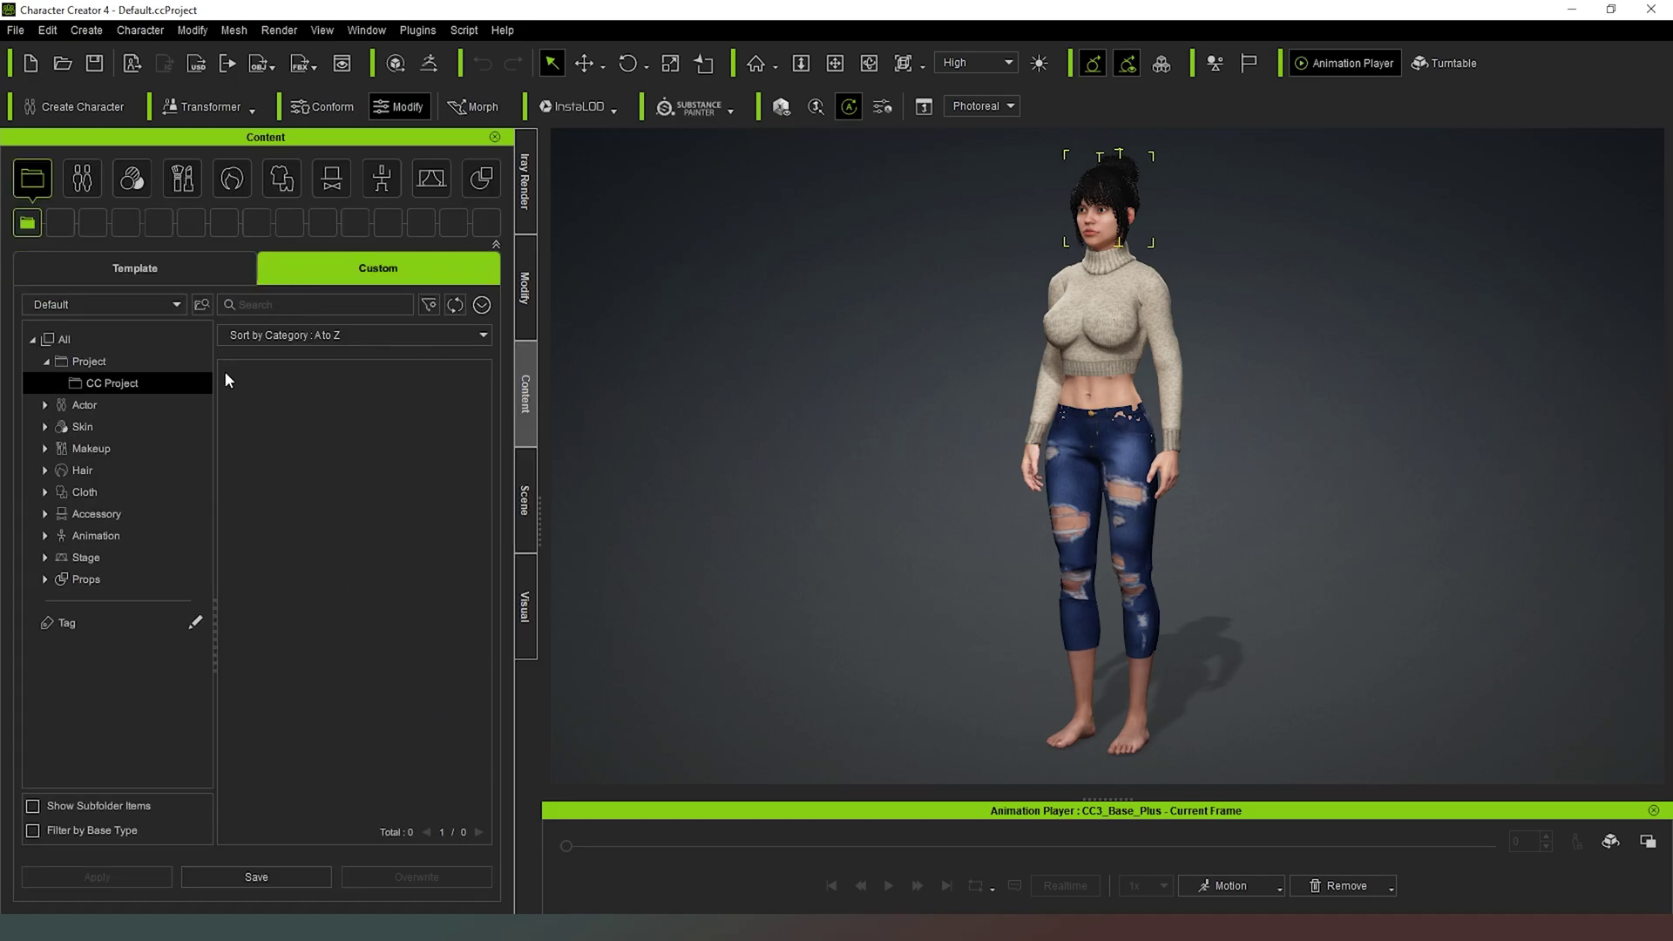
{"action": "left_click", "coordinate": [75, 474]}
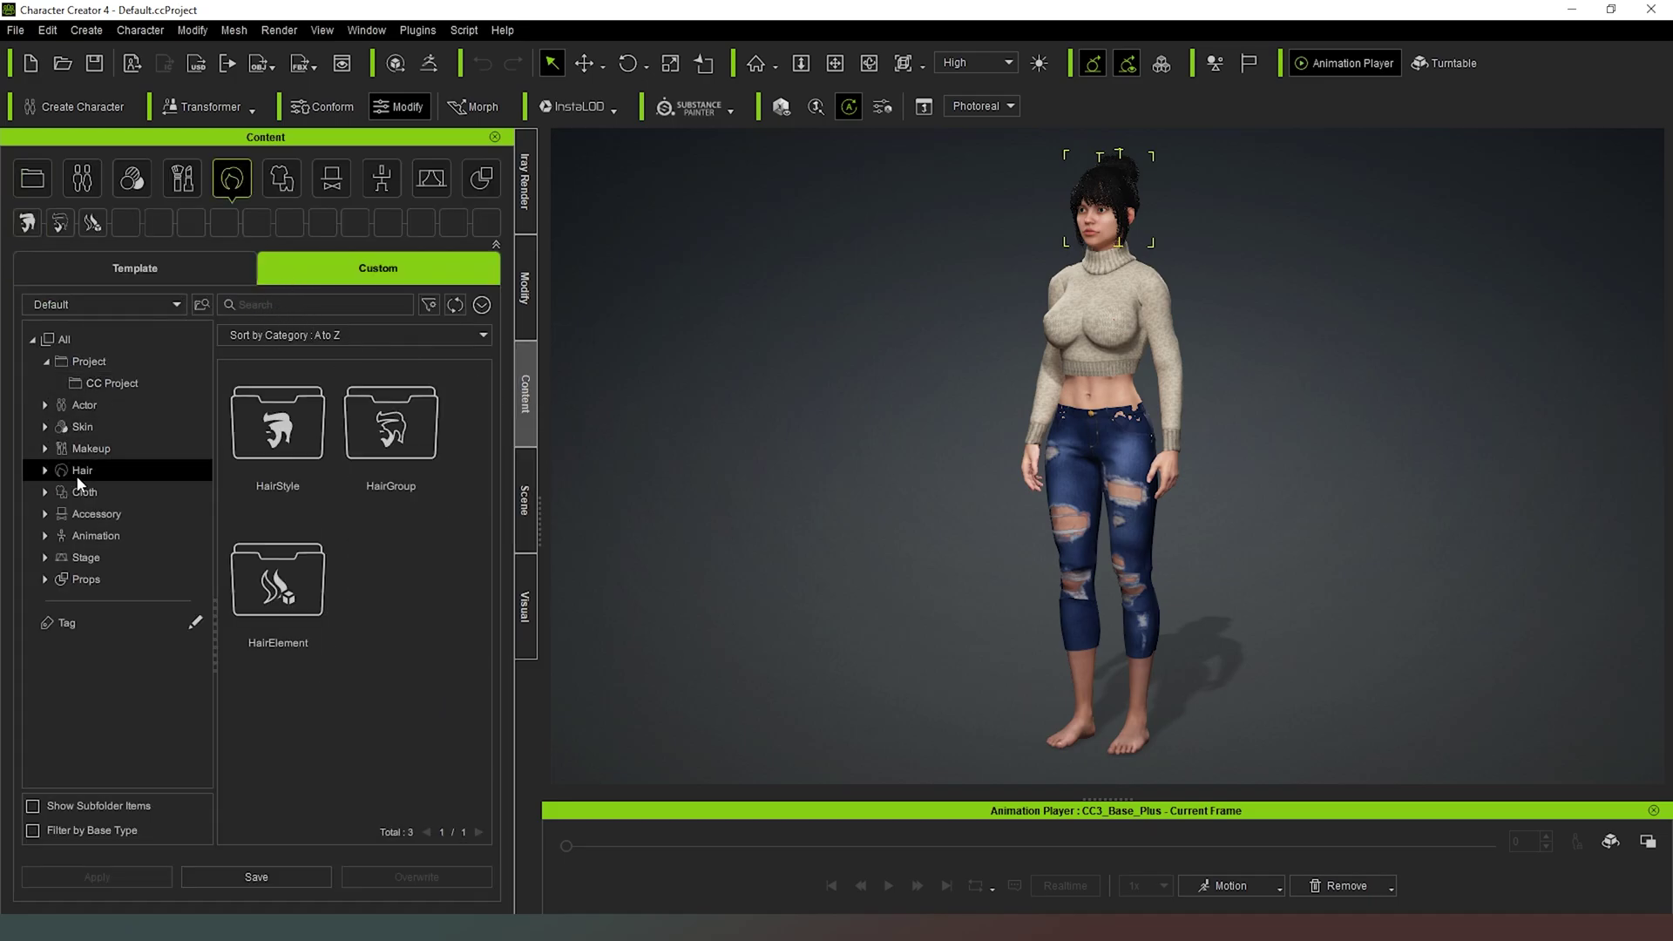
{"action": "double_click", "coordinate": [294, 572]}
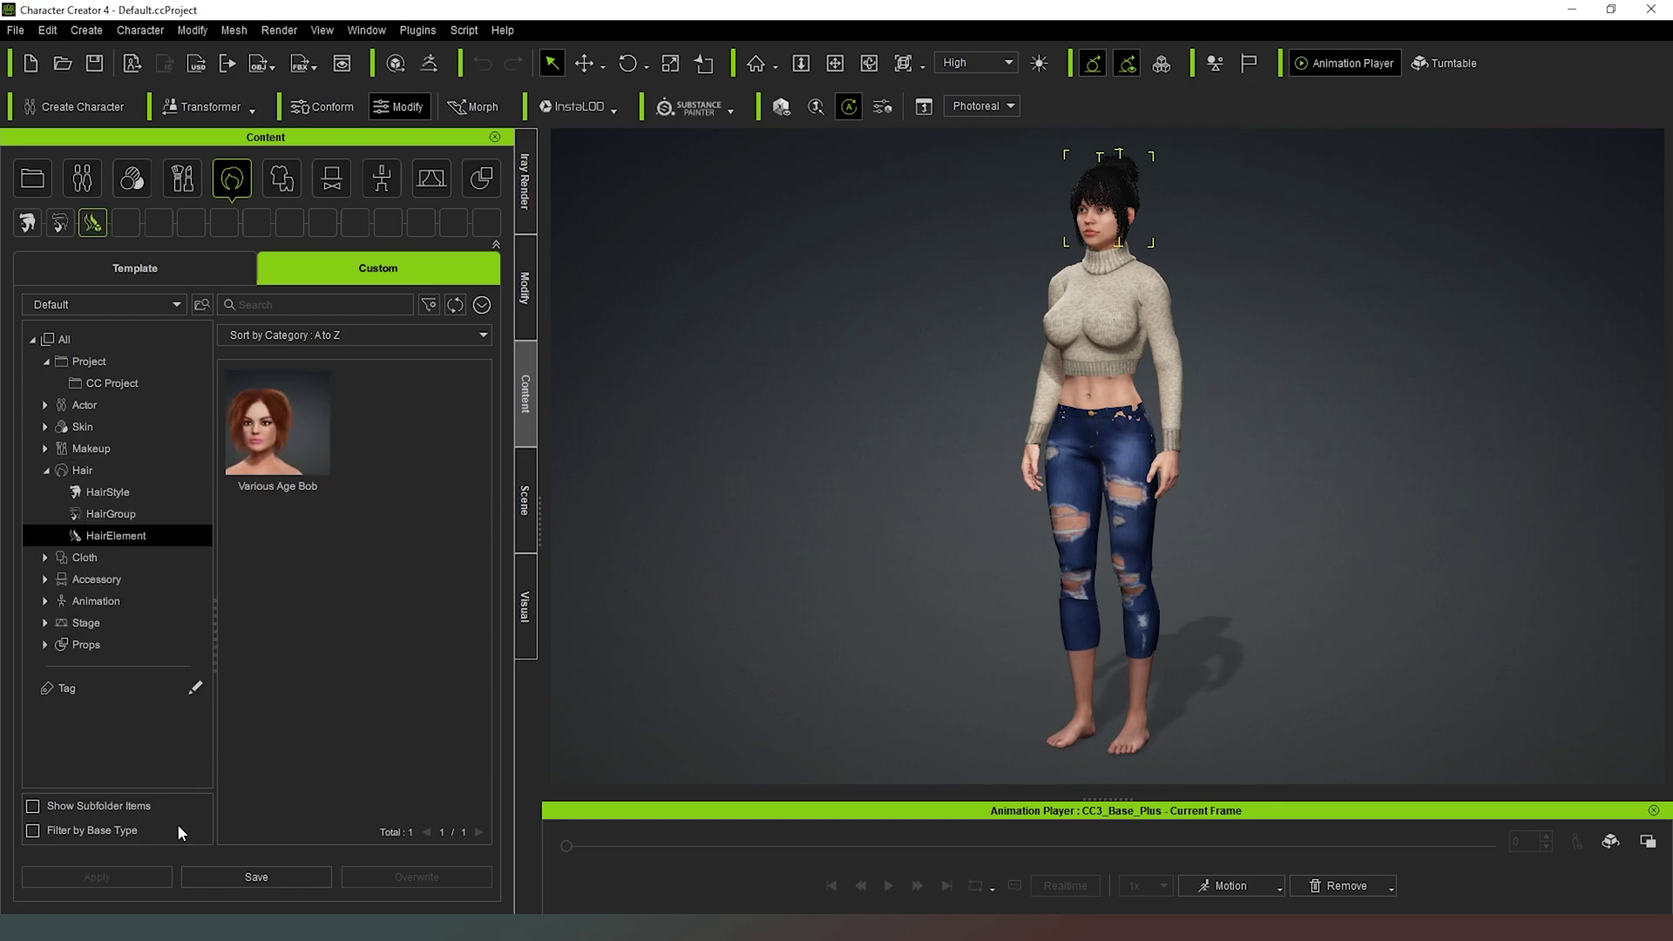
{"action": "left_click", "coordinate": [247, 877]}
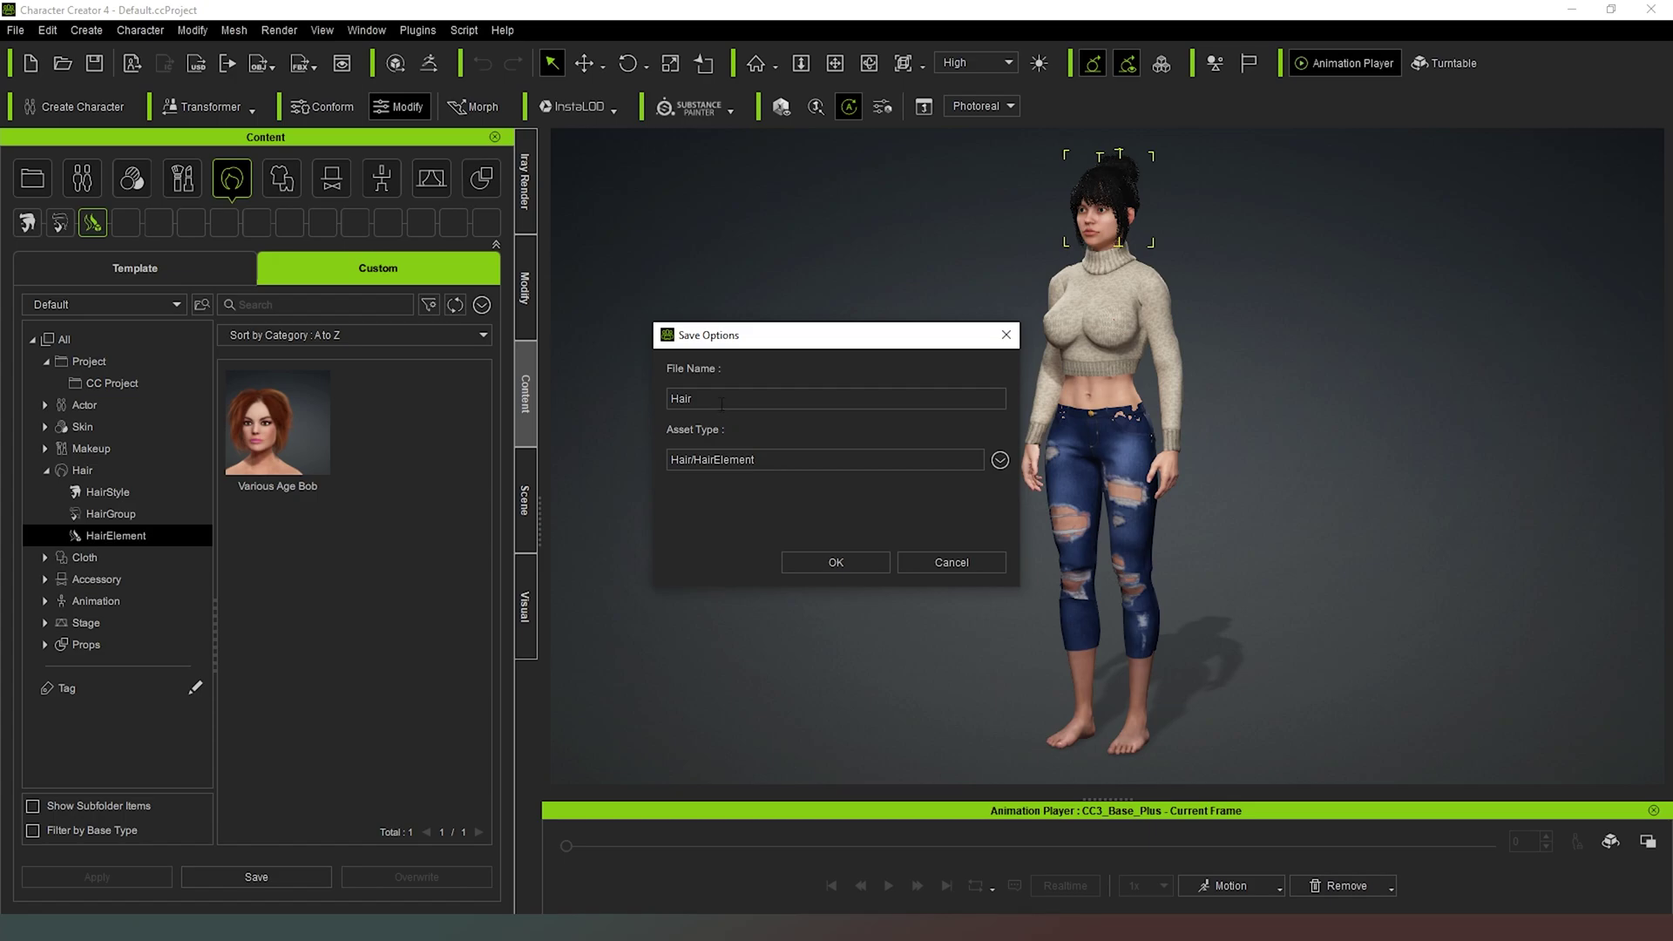
{"action": "type", "text": "Messy Bun Pt1"}
{"action": "left_click", "coordinate": [845, 562]}
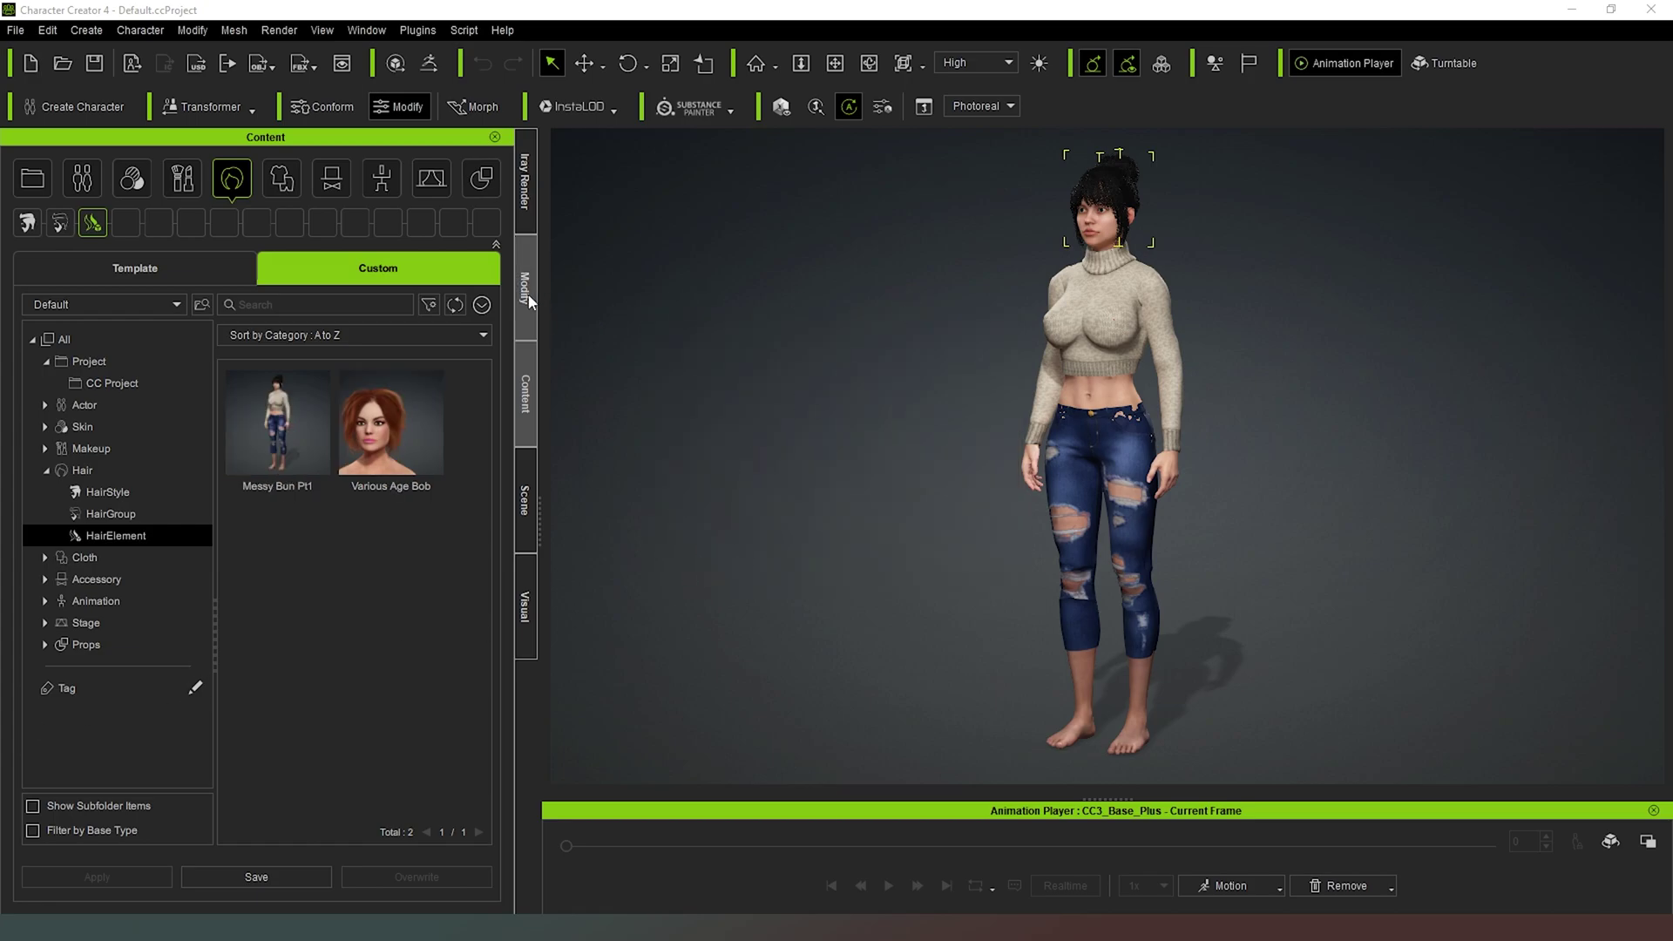
Step: Save the Messy_Bun_Bangs_310290_Shape mesh as a custom HairElement asset named "Messy bun pt 2"
{"action": "left_click", "coordinate": [525, 487]}
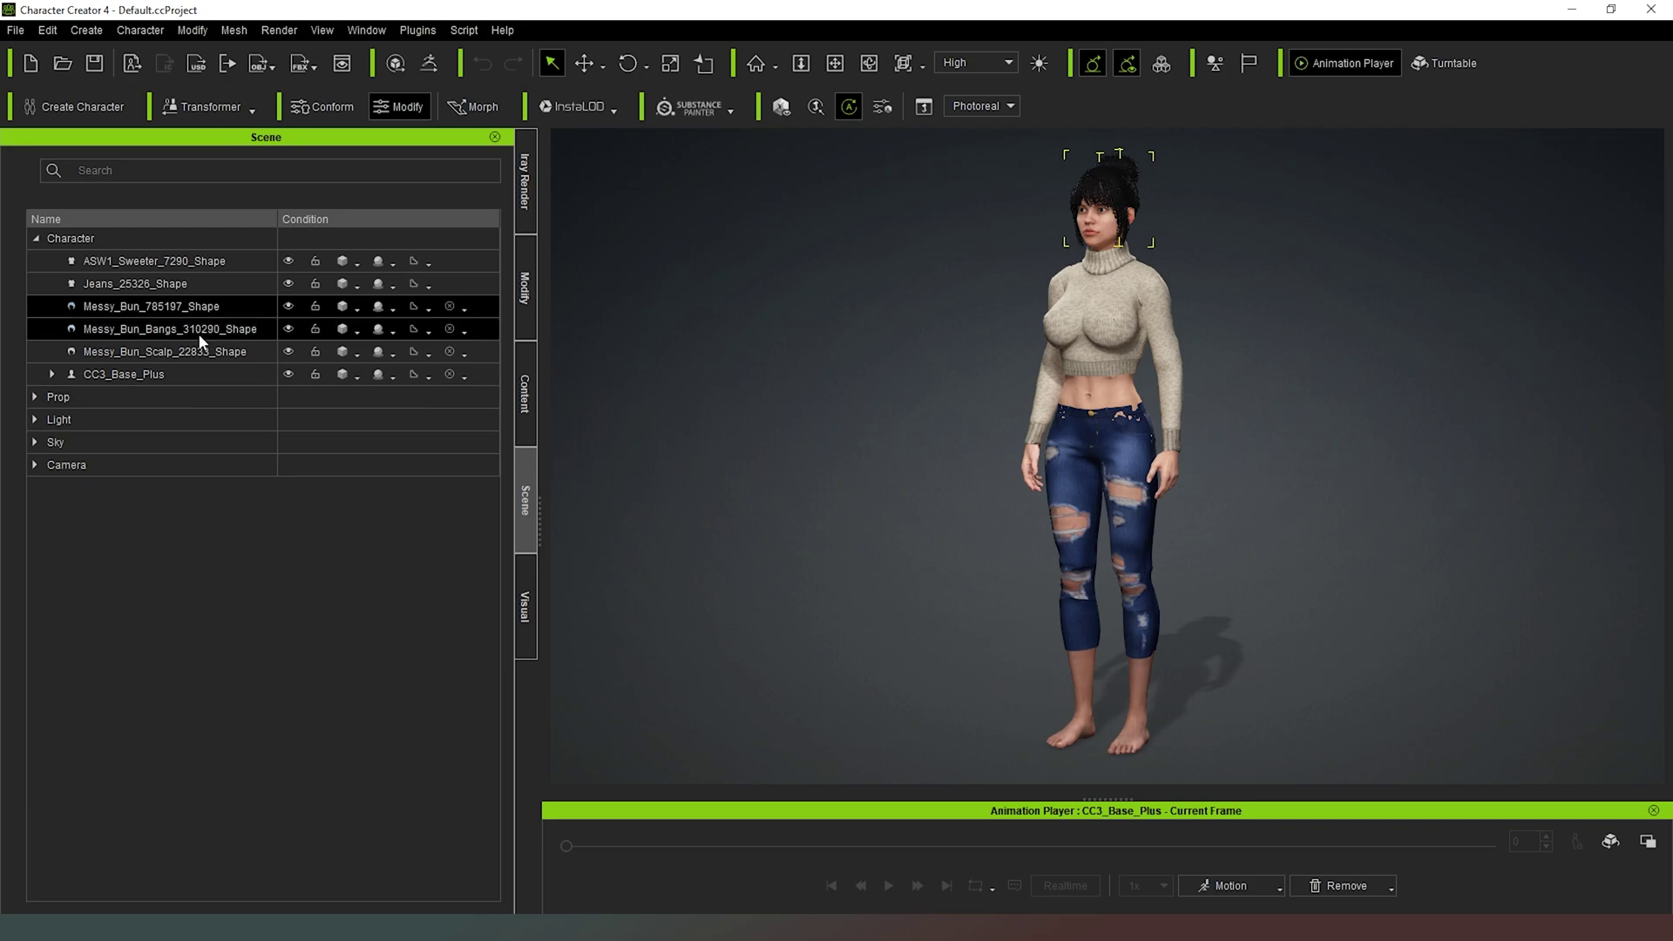
{"action": "left_click", "coordinate": [163, 333]}
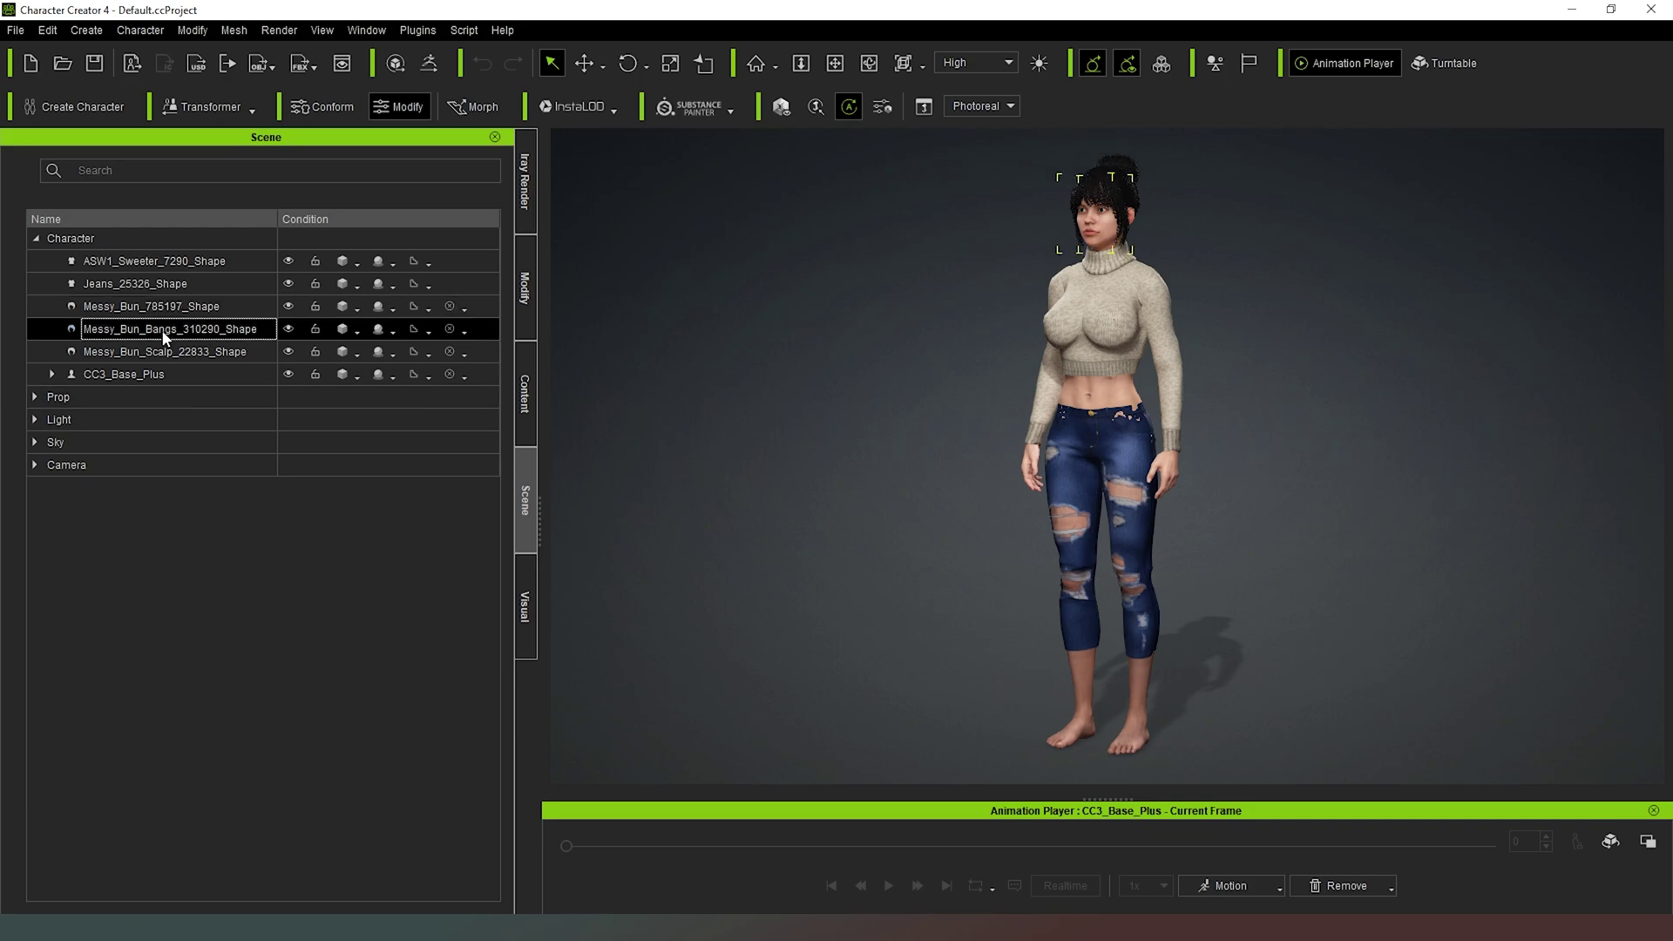
{"action": "left_click", "coordinate": [523, 397]}
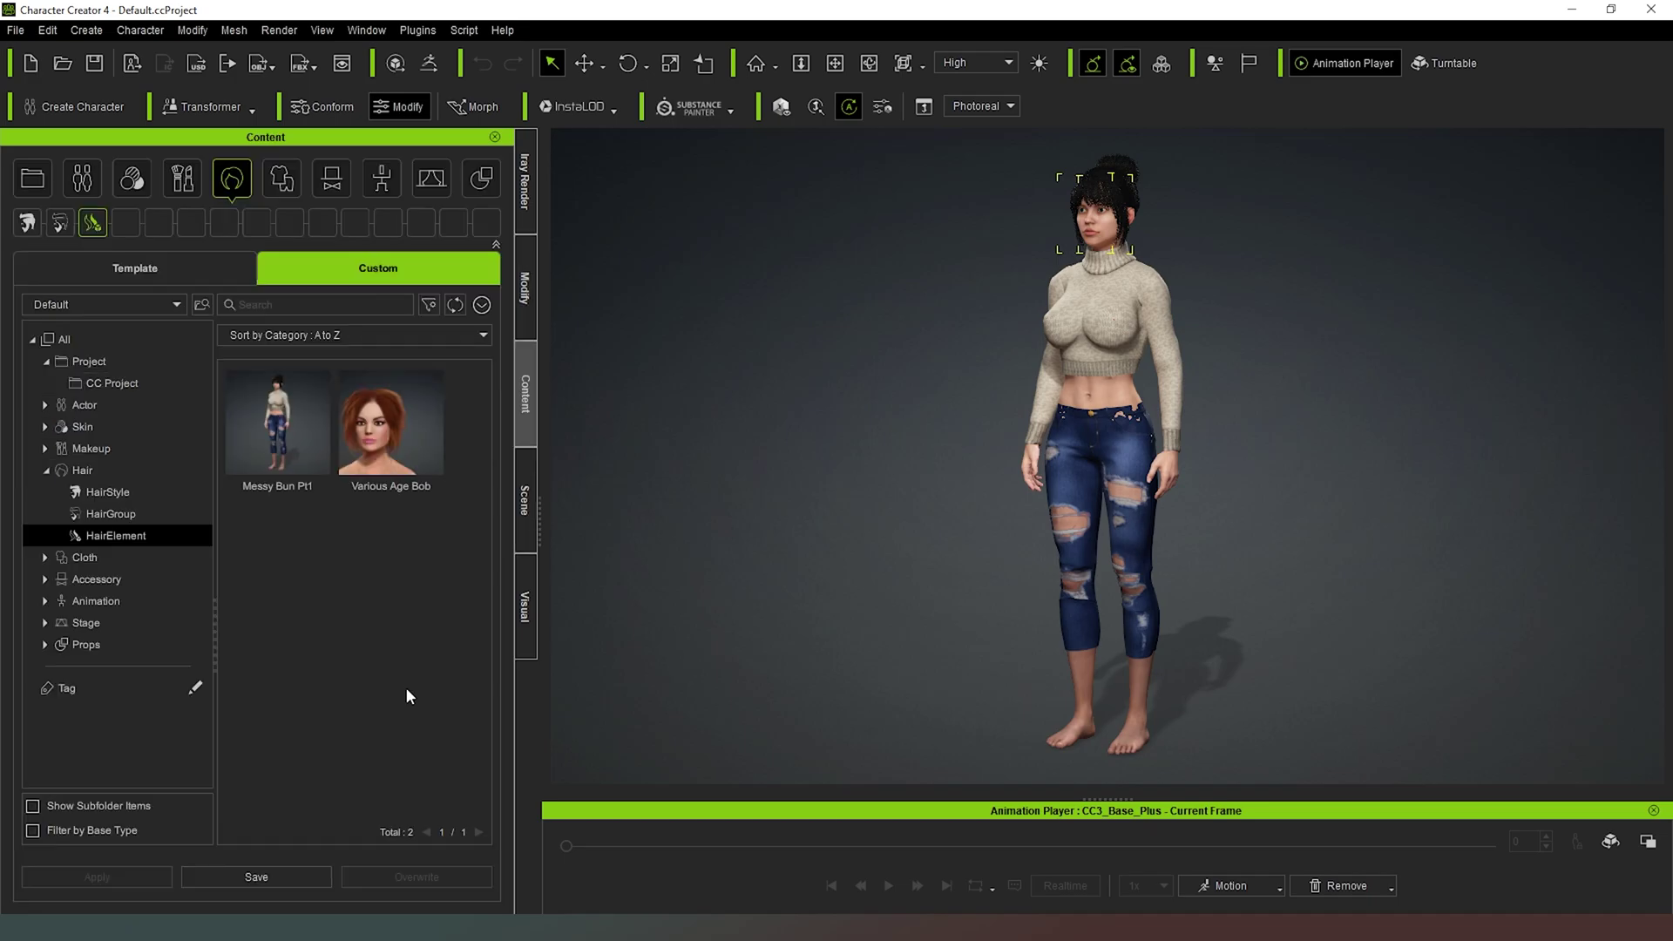
{"action": "left_click", "coordinate": [258, 877]}
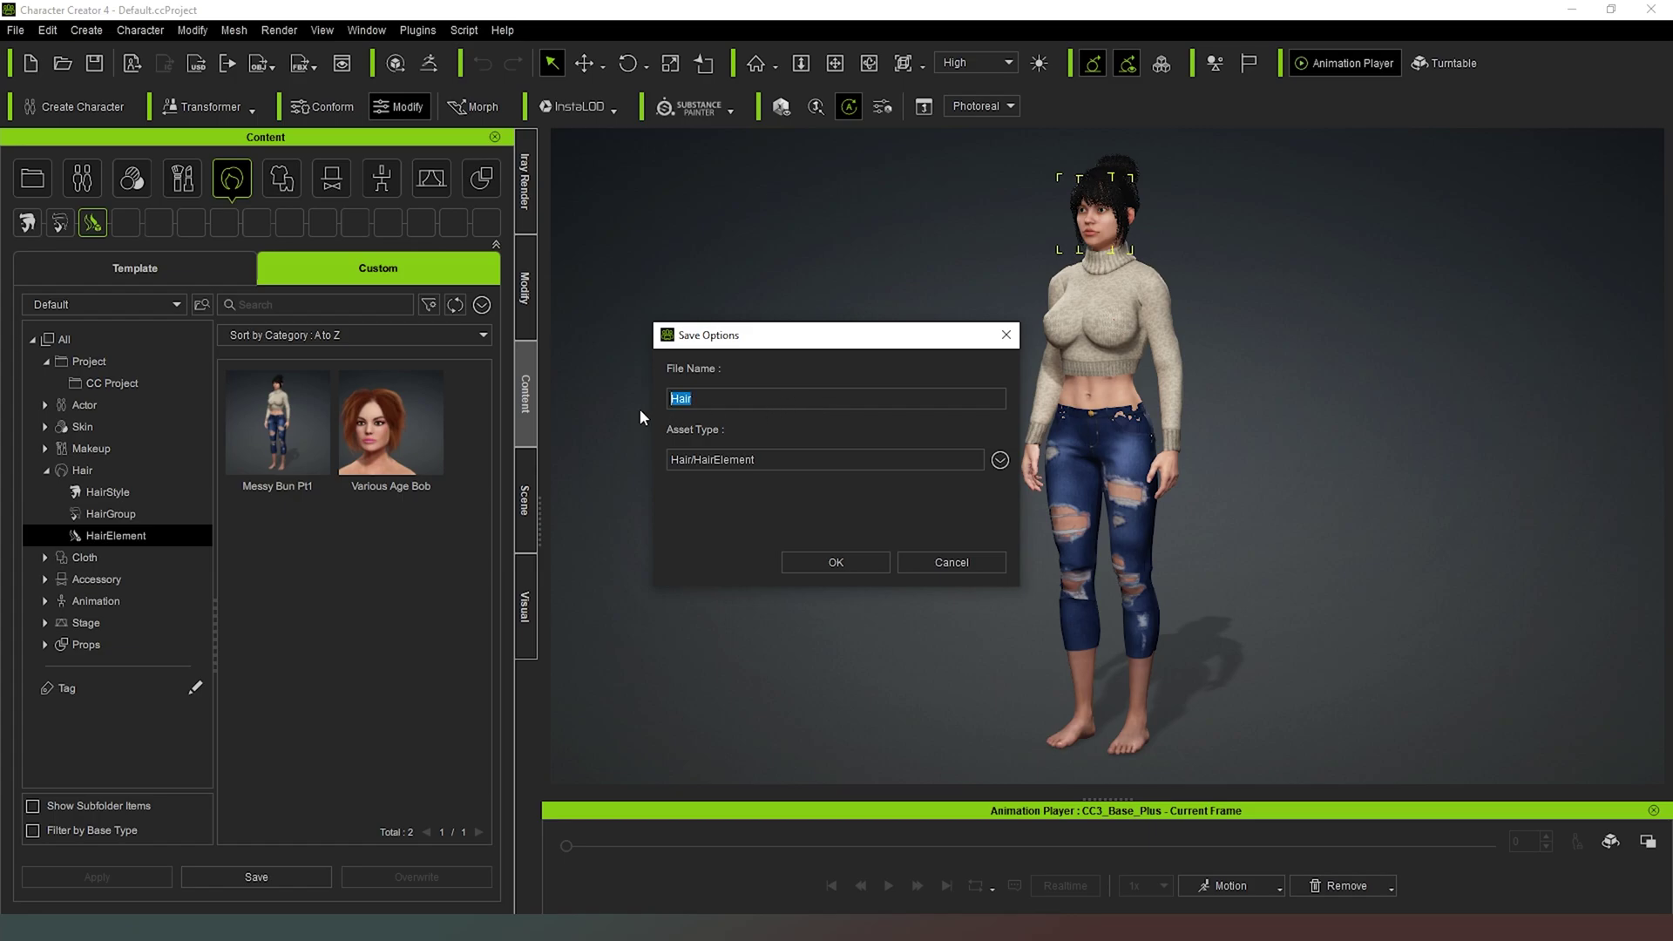
{"action": "type", "text": "Messy bun "}
{"action": "type", "text": "pt"}
{"action": "type", "text": "1"}
{"action": "key", "text": "Return"}
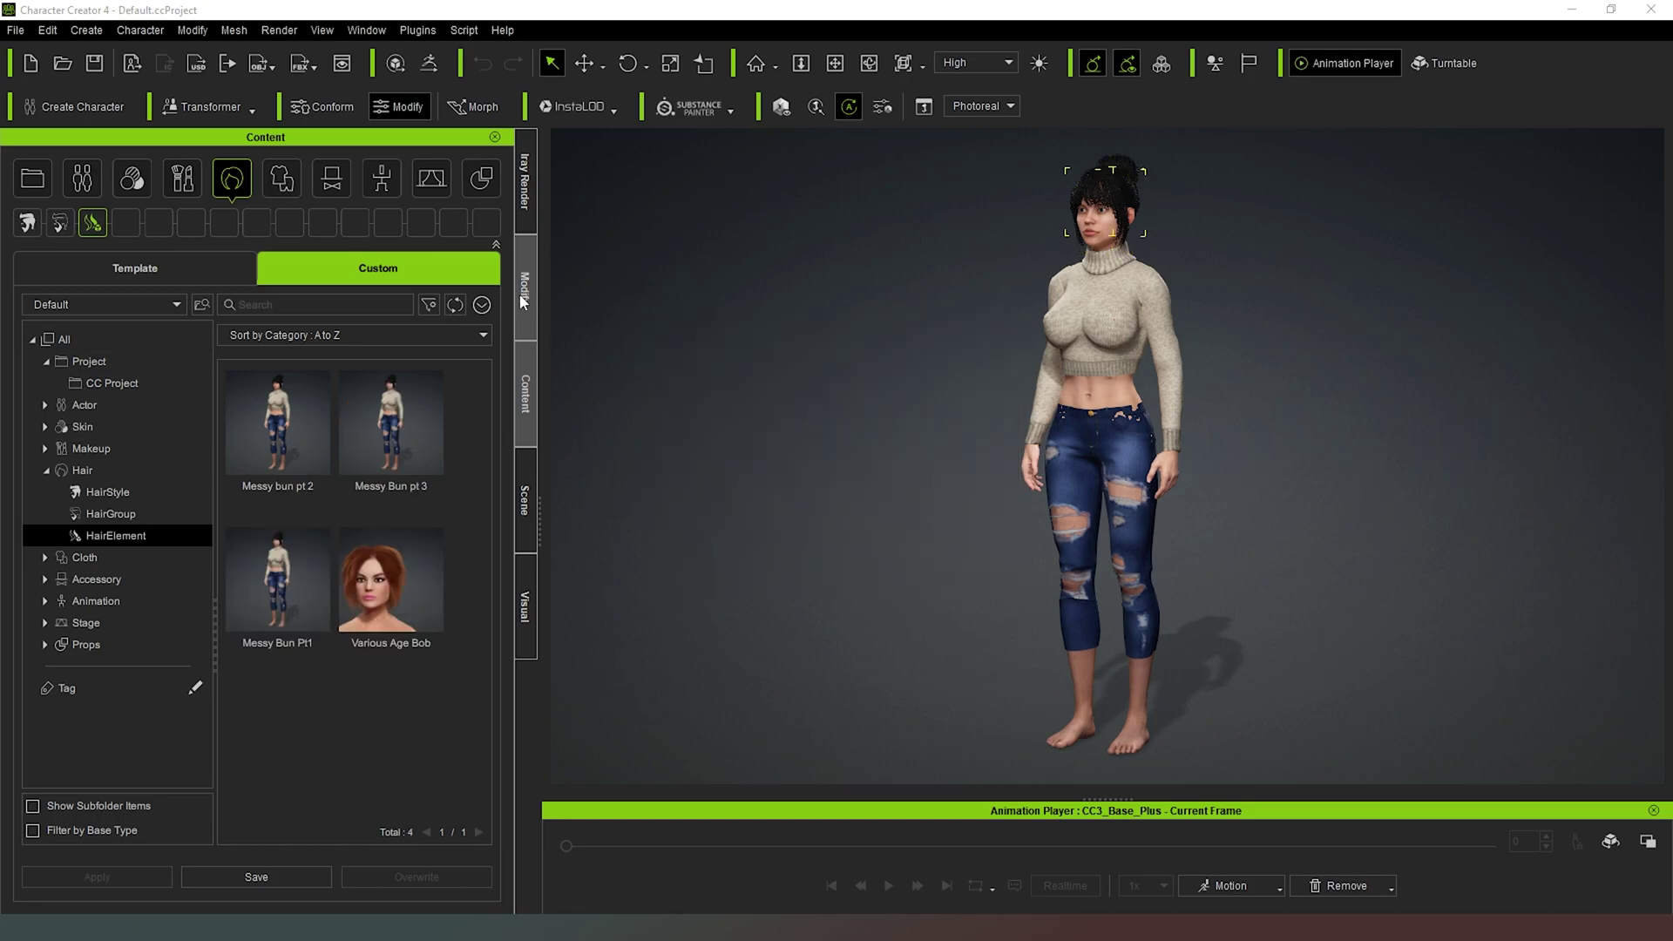
Step: Select the Jeans_25326_Shape mesh and examine how its waistband fits the body
{"action": "left_click", "coordinate": [528, 501]}
{"action": "left_click", "coordinate": [162, 285], "text": "ctrl"}
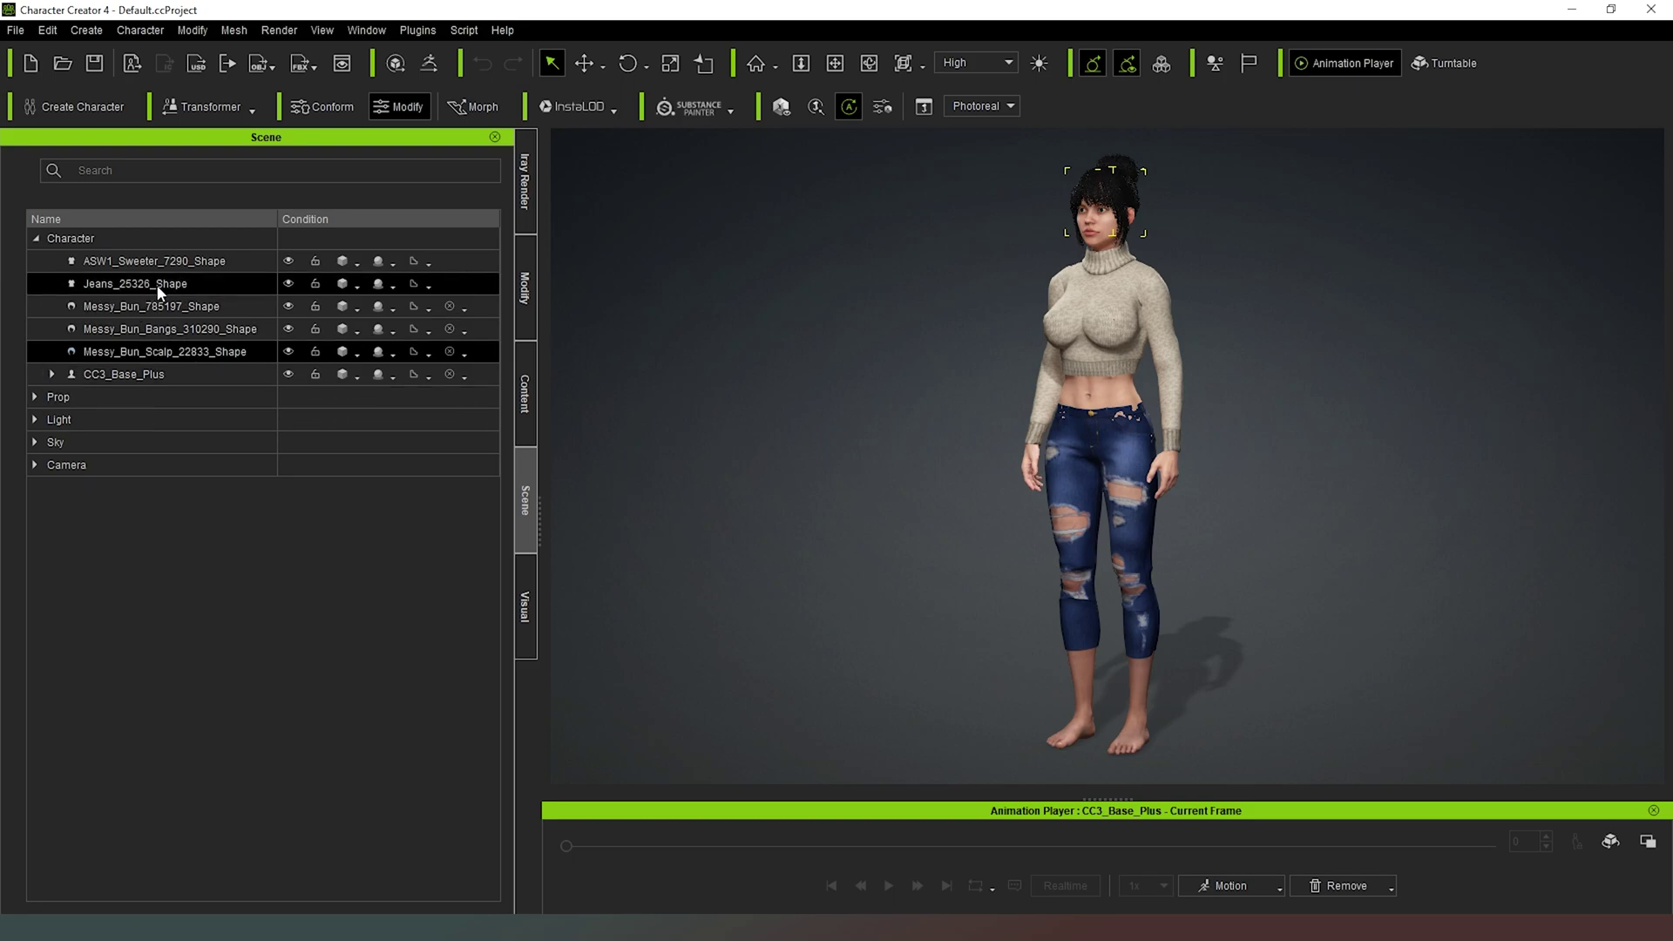
{"action": "double_click", "coordinate": [214, 288]}
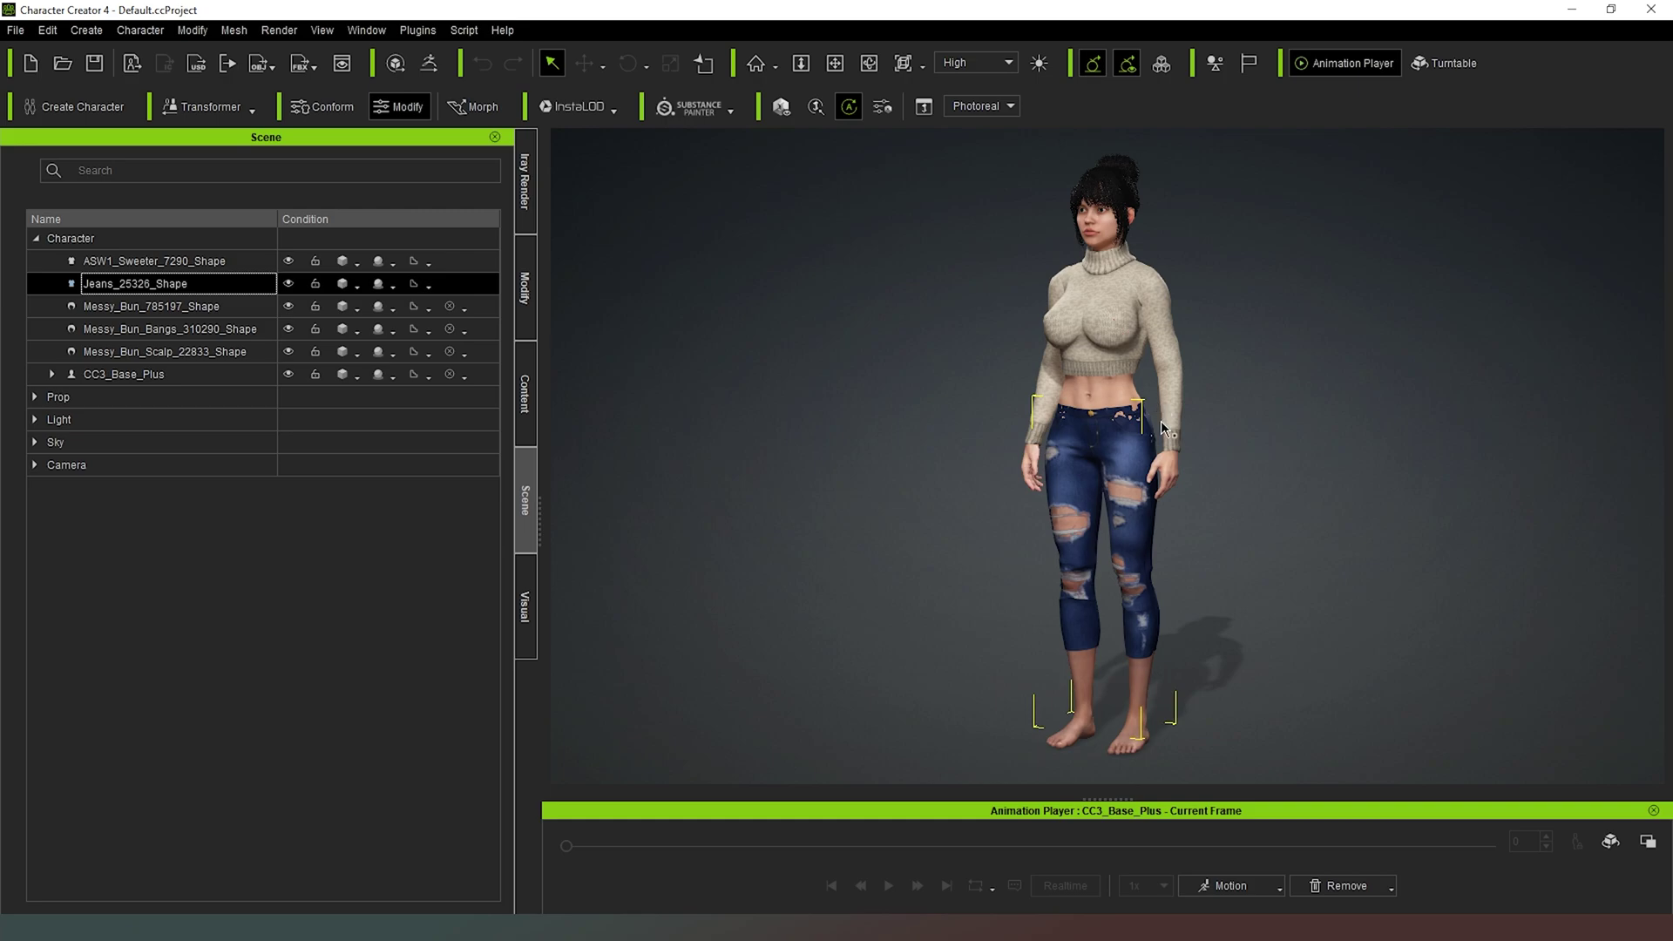
{"action": "scroll", "coordinate": [1162, 415], "scroll_direction": "up", "scroll_amount": 2}
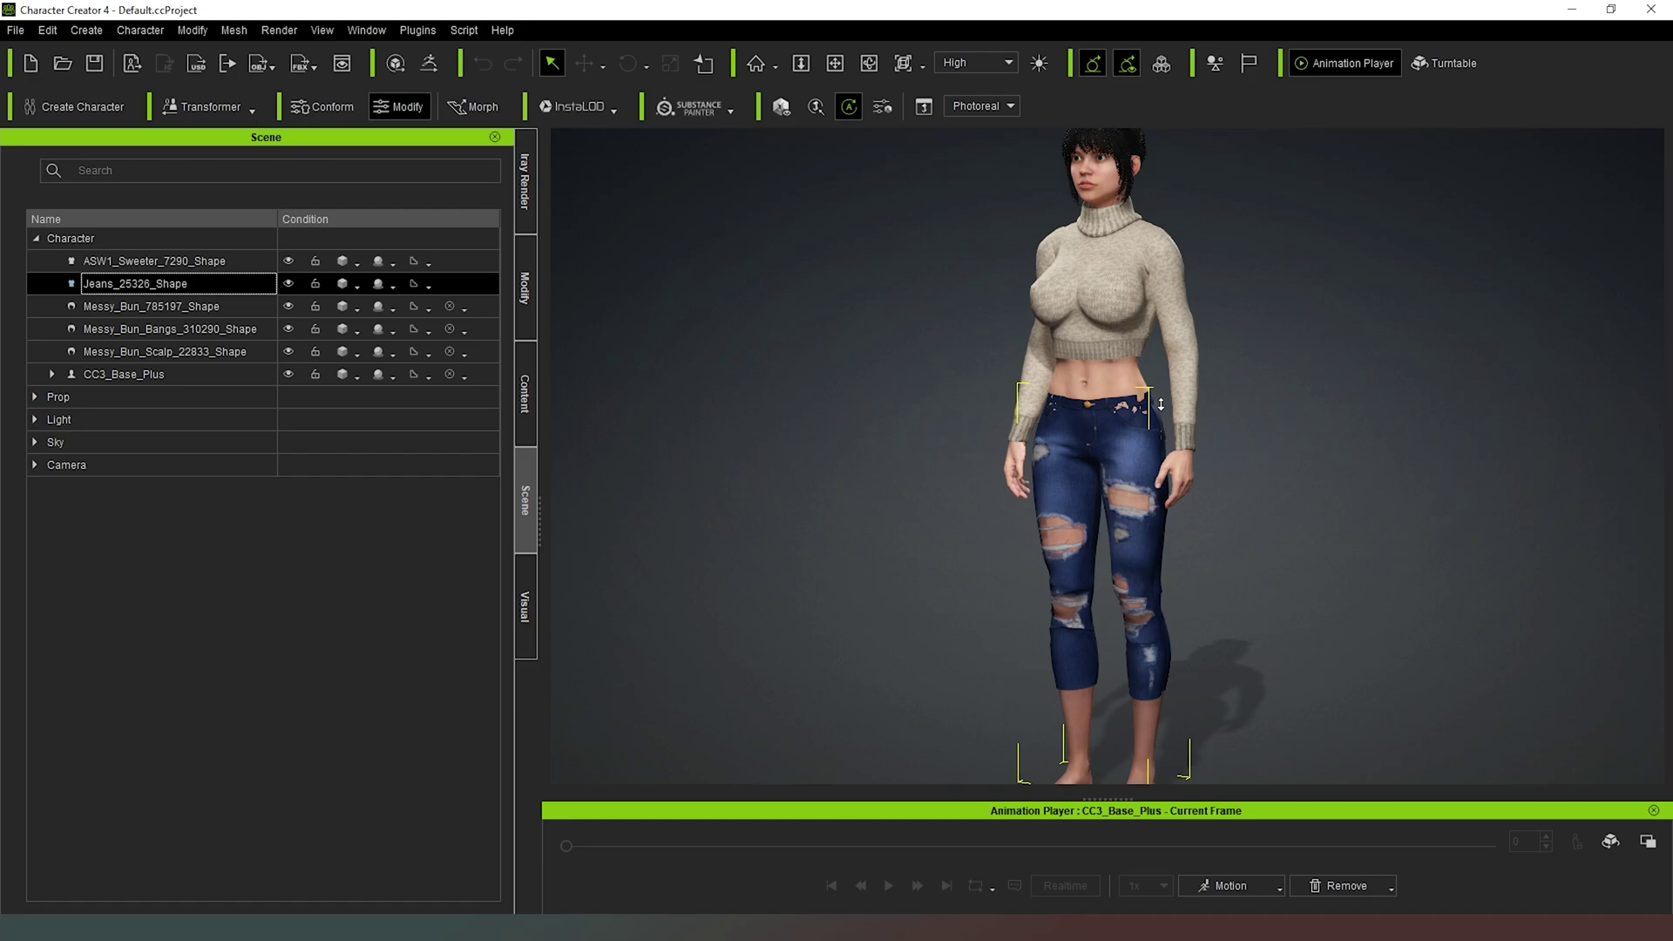
{"action": "scroll", "coordinate": [1161, 404], "scroll_direction": "up", "scroll_amount": 3}
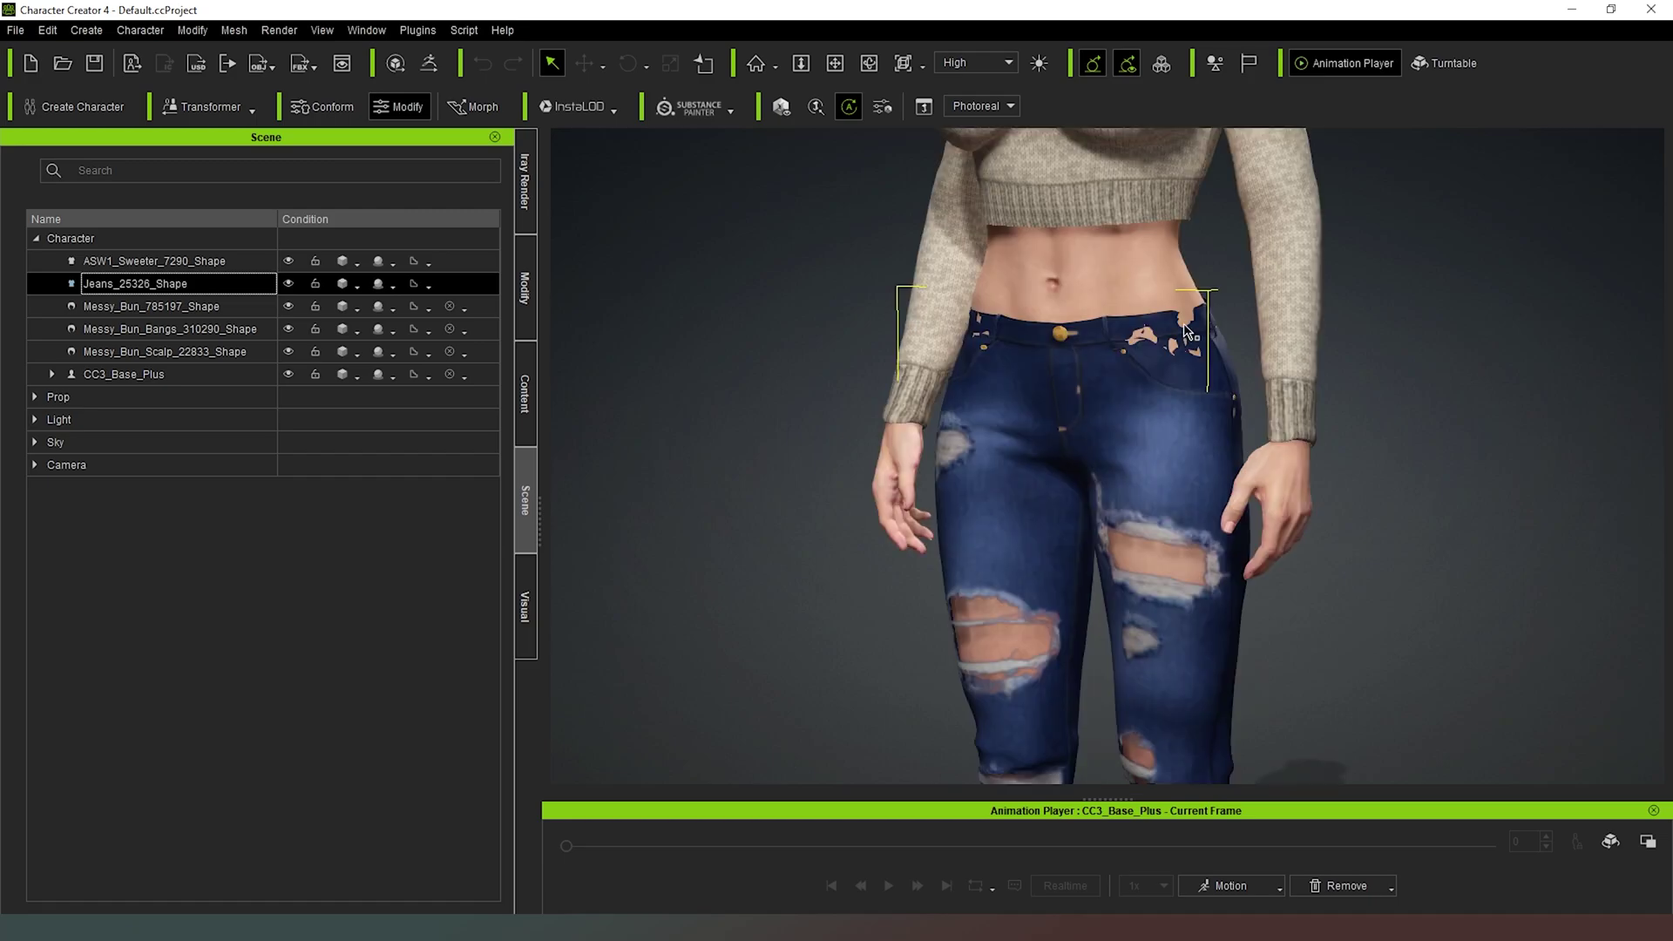
Step: Save the ASW1_Sweeter_7290_Shape mesh as a custom Cloth/Shirts asset named "Polo sweater"
{"action": "left_click", "coordinate": [140, 263]}
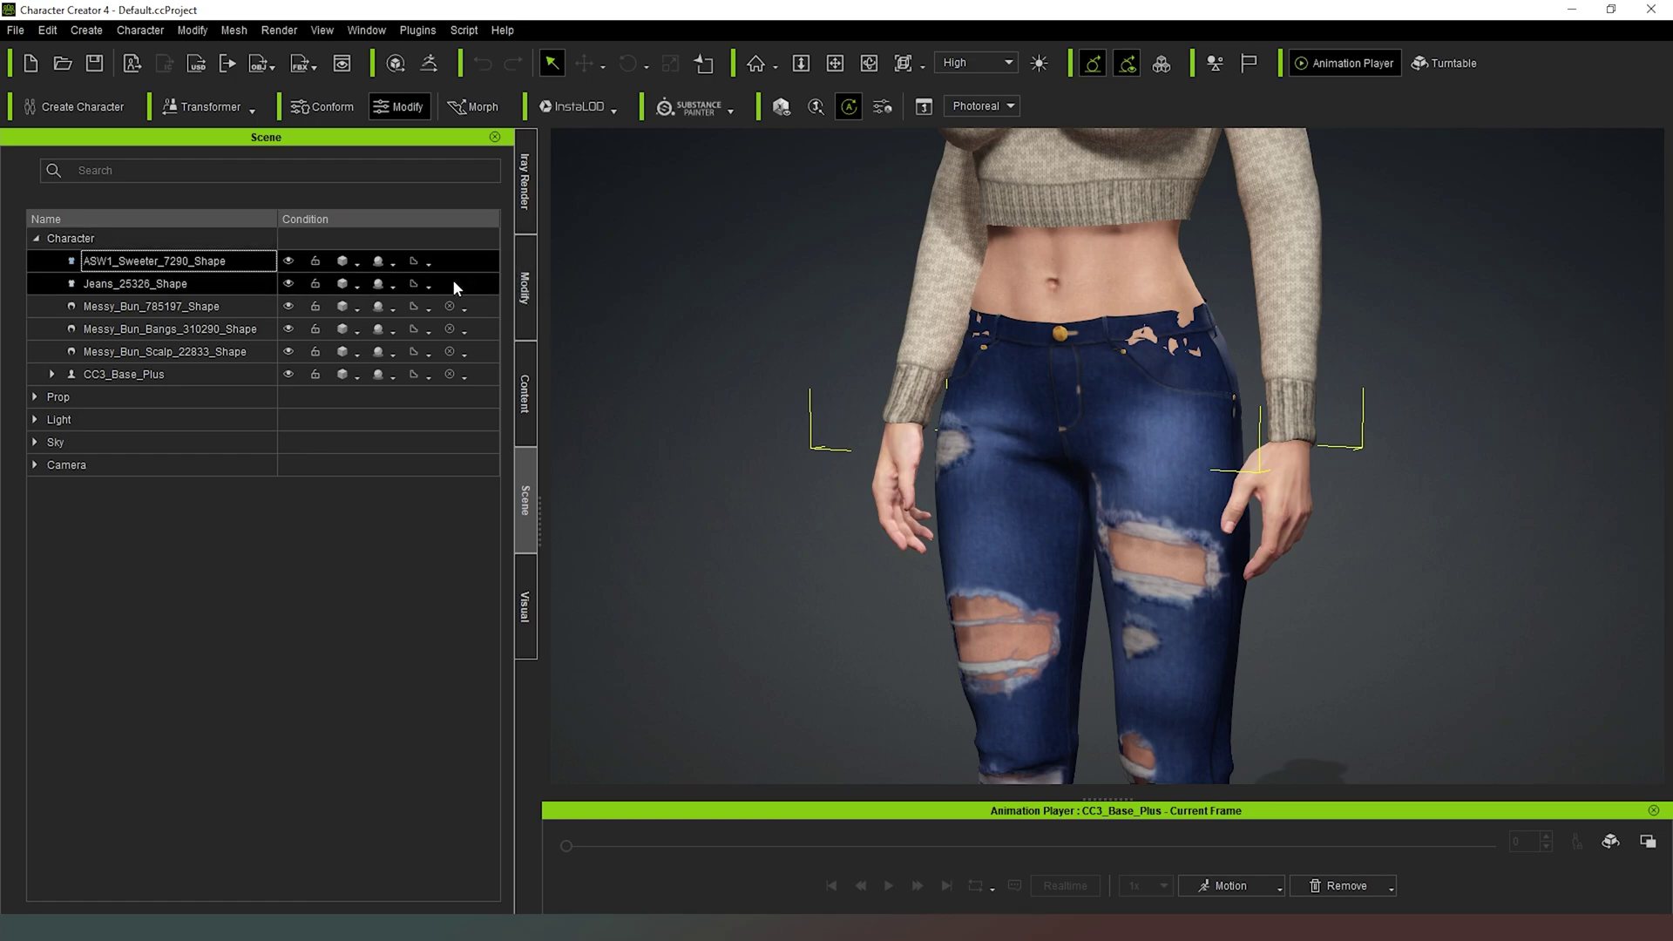
{"action": "left_click", "coordinate": [527, 405]}
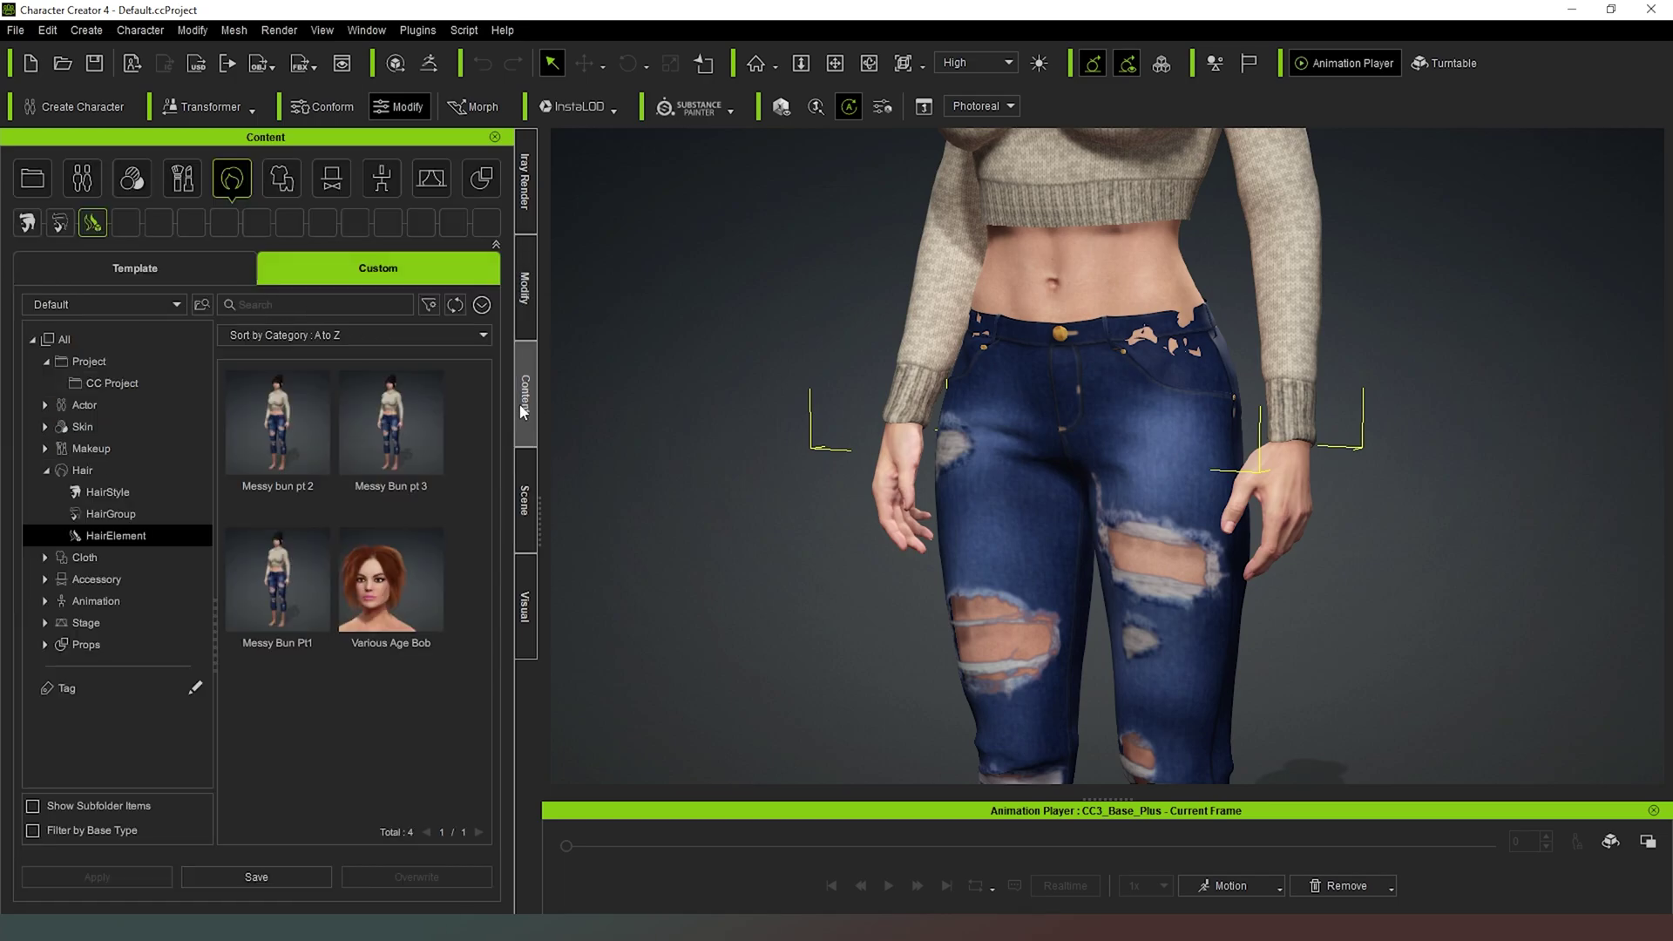
{"action": "left_click", "coordinate": [290, 180]}
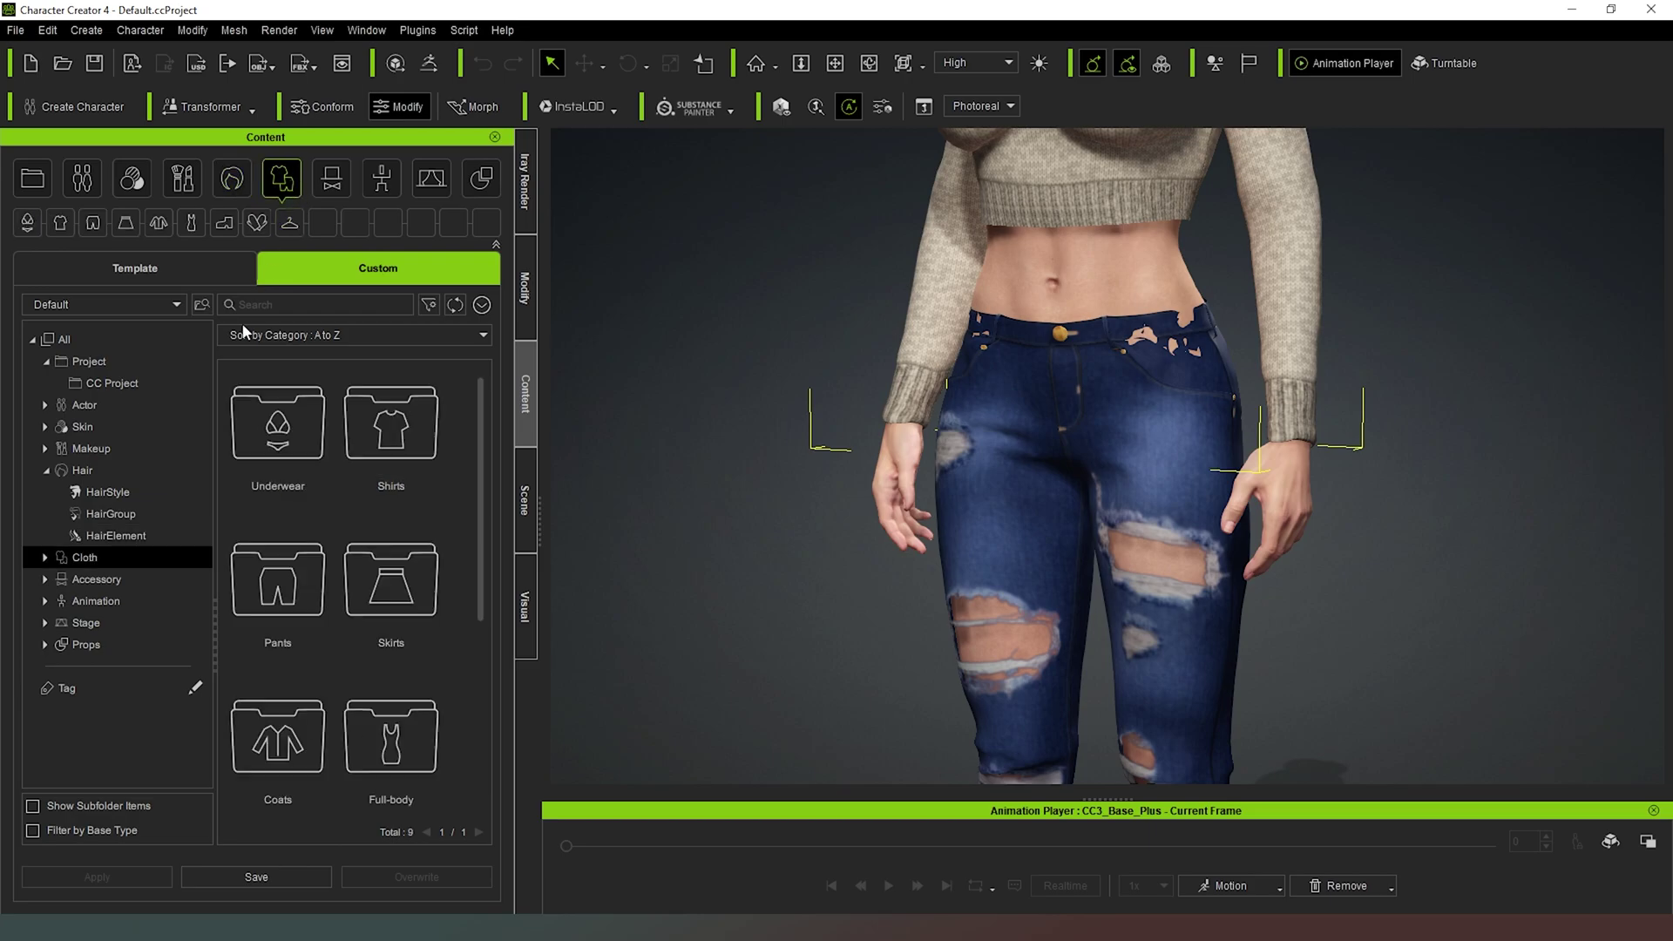
{"action": "left_click", "coordinate": [47, 558]}
{"action": "left_click", "coordinate": [413, 446]}
{"action": "double_click", "coordinate": [414, 446]}
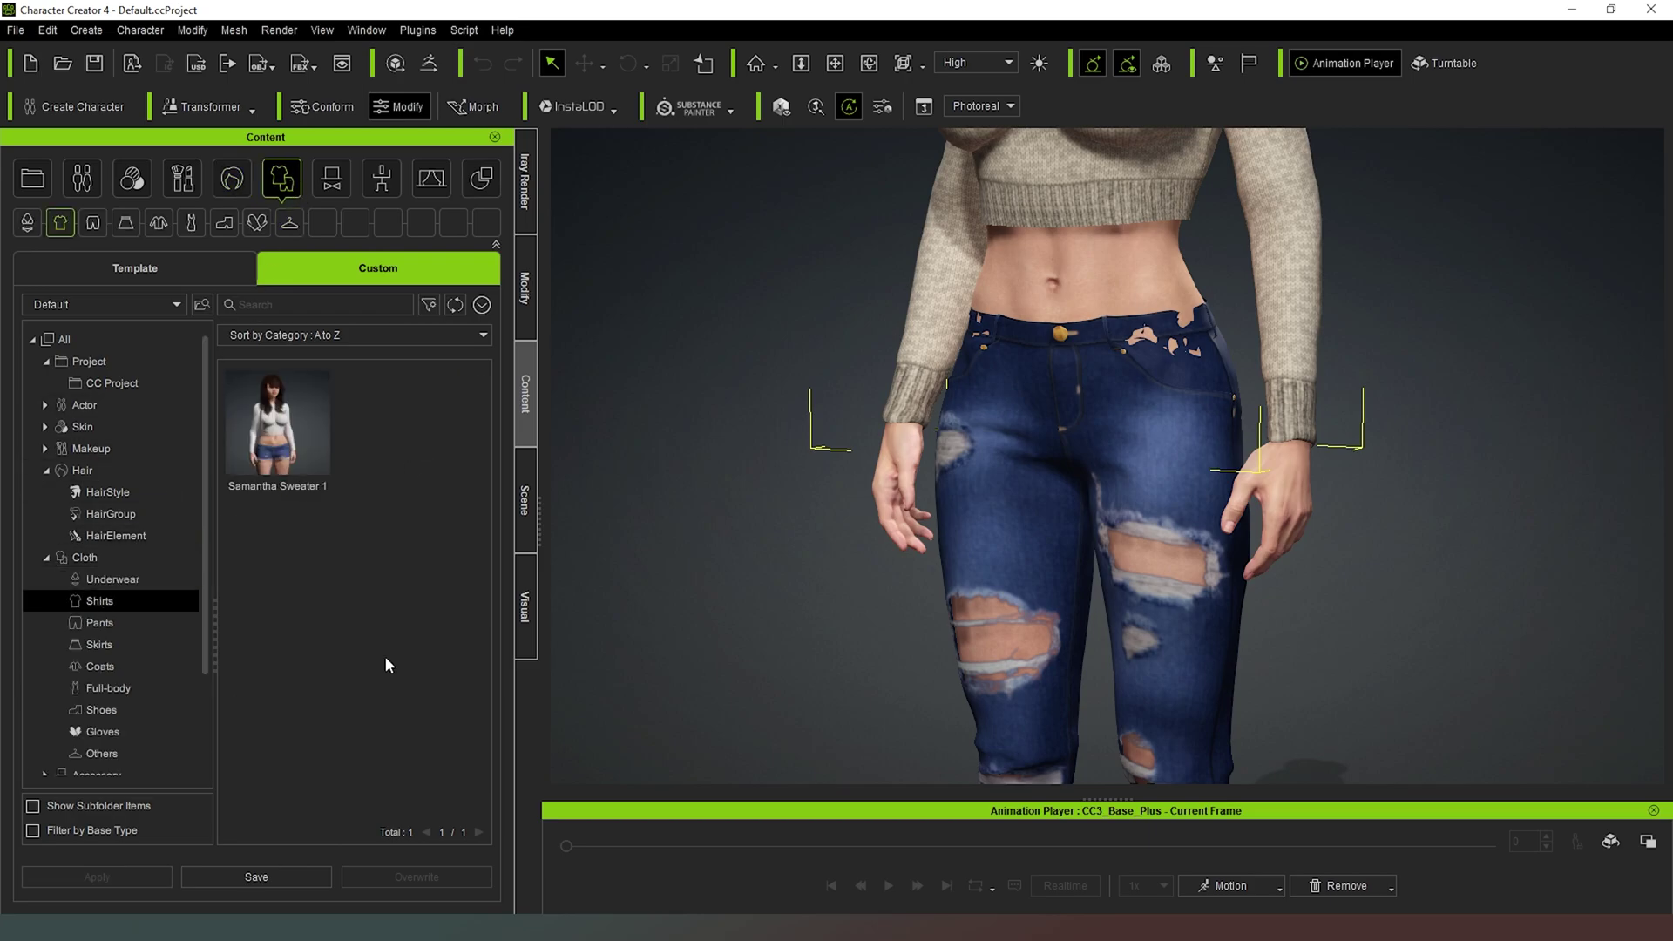
{"action": "left_click", "coordinate": [221, 874]}
{"action": "left_click_drag", "start_coordinate": [706, 399], "coordinate": [637, 409]}
{"action": "type", "text": "Polo s"}
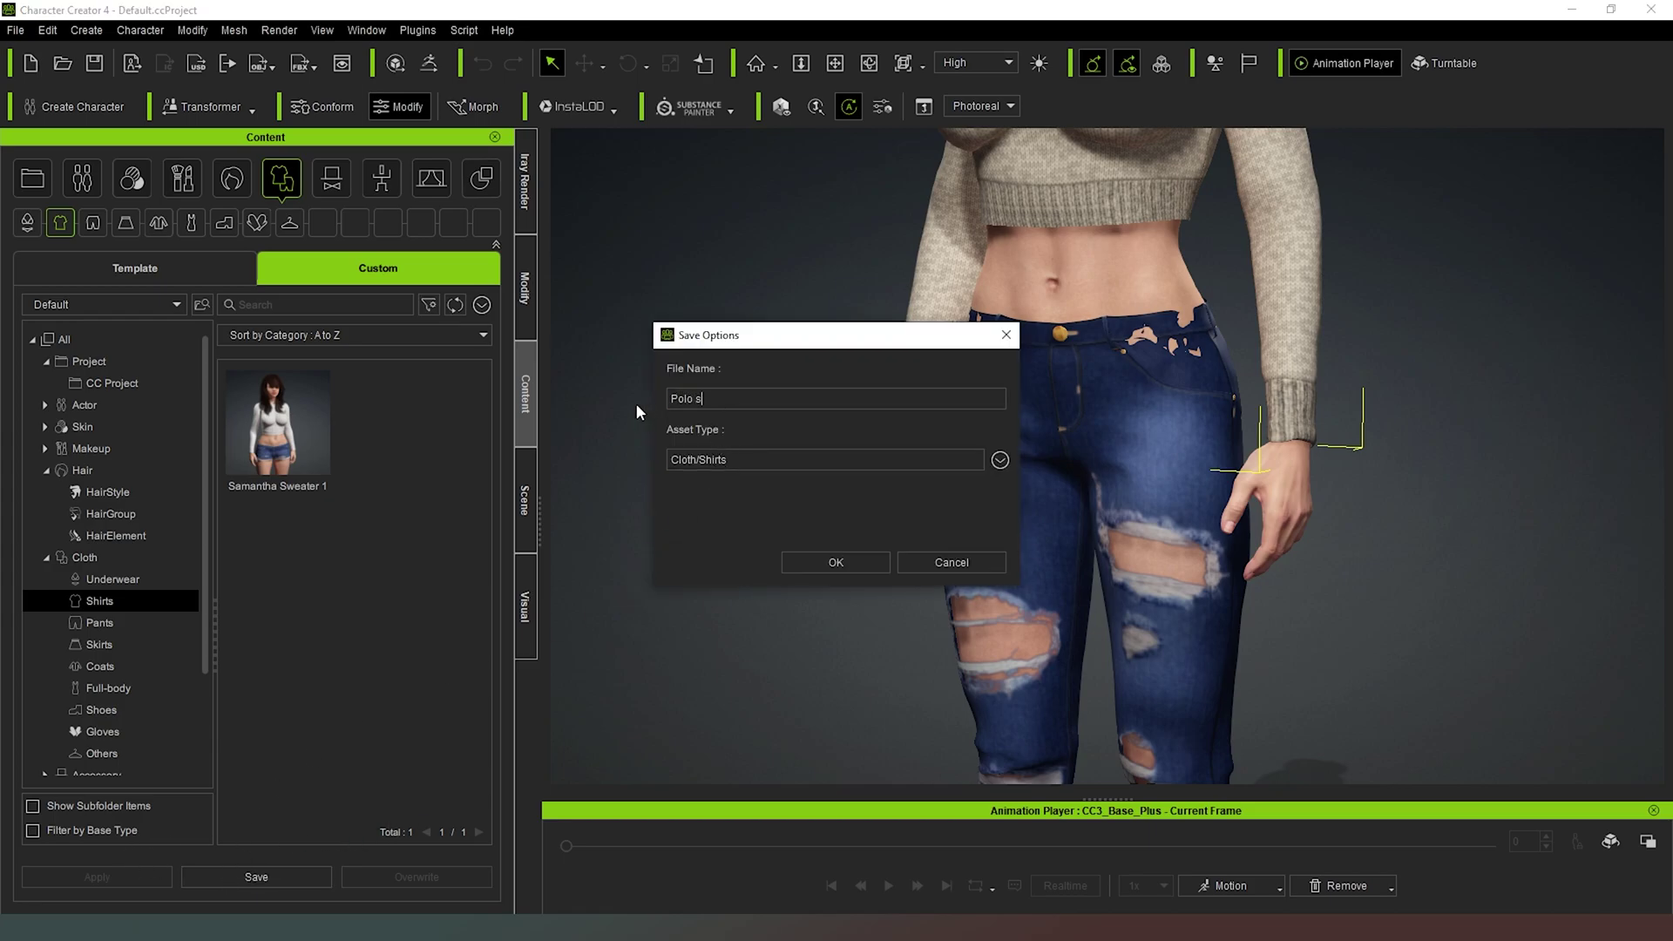
{"action": "type", "text": "weater"}
{"action": "left_click", "coordinate": [823, 561]}
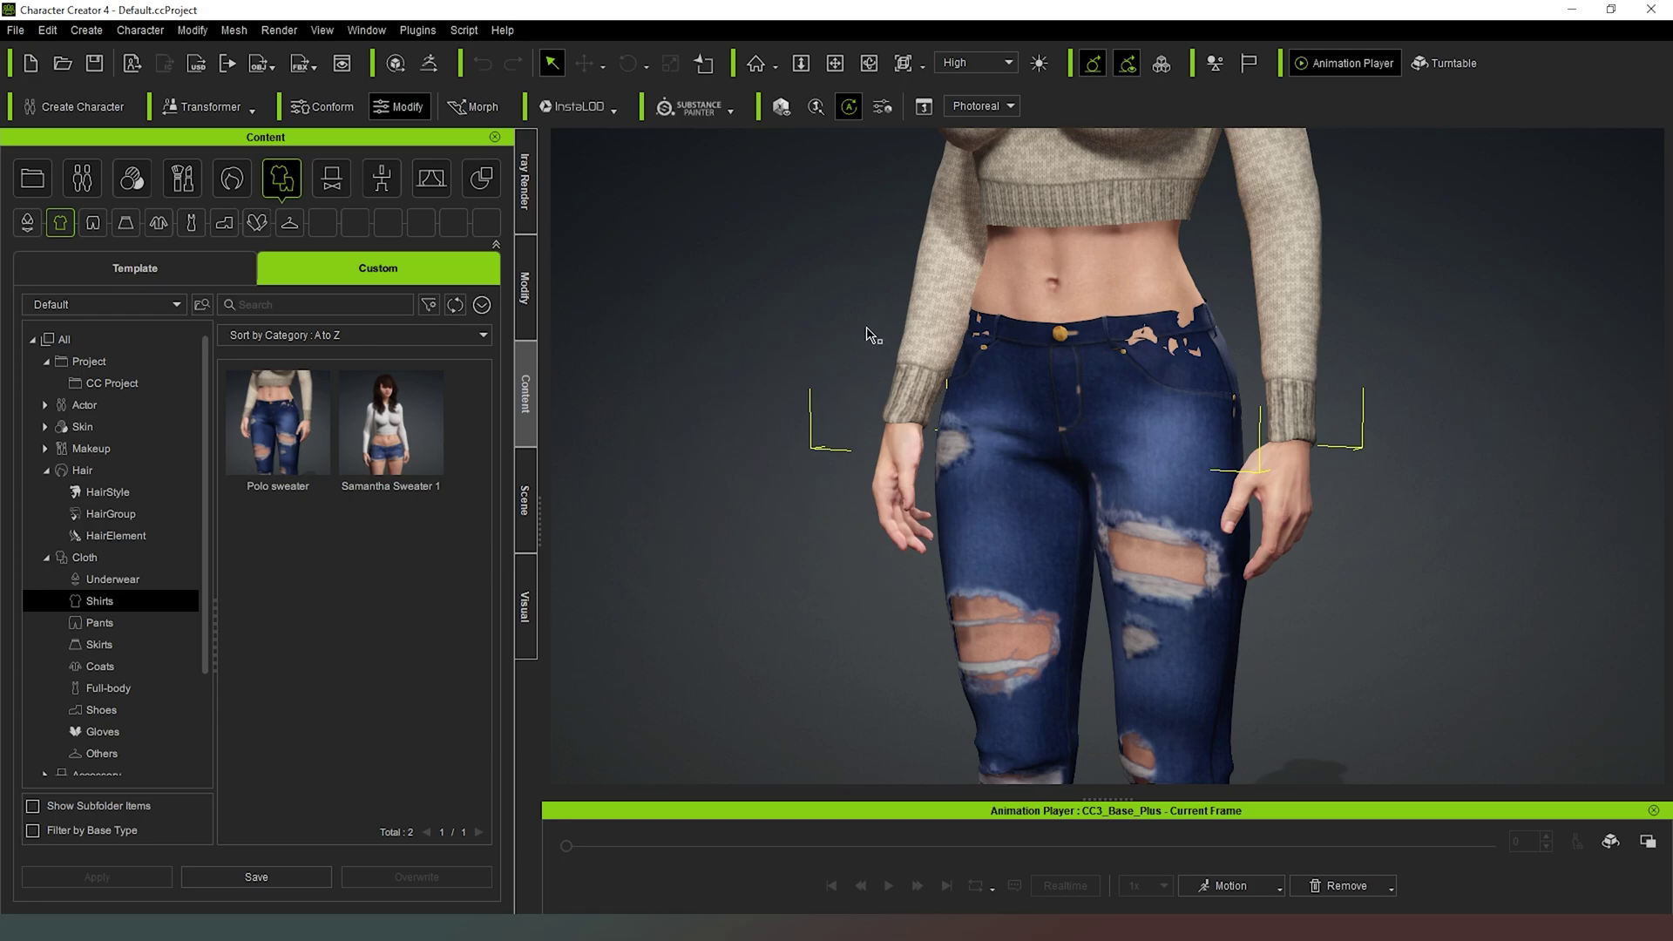
Step: Select the Jeans_25326_Shape mesh and open its modification settings
{"action": "middle_click_drag", "start_coordinate": [789, 286], "coordinate": [747, 624]}
{"action": "mouse_move", "coordinate": [793, 480]}
{"action": "middle_mouse_down"}
{"action": "mouse_move", "coordinate": [813, 313]}
{"action": "mouse_move", "coordinate": [794, 510]}
{"action": "middle_mouse_up"}
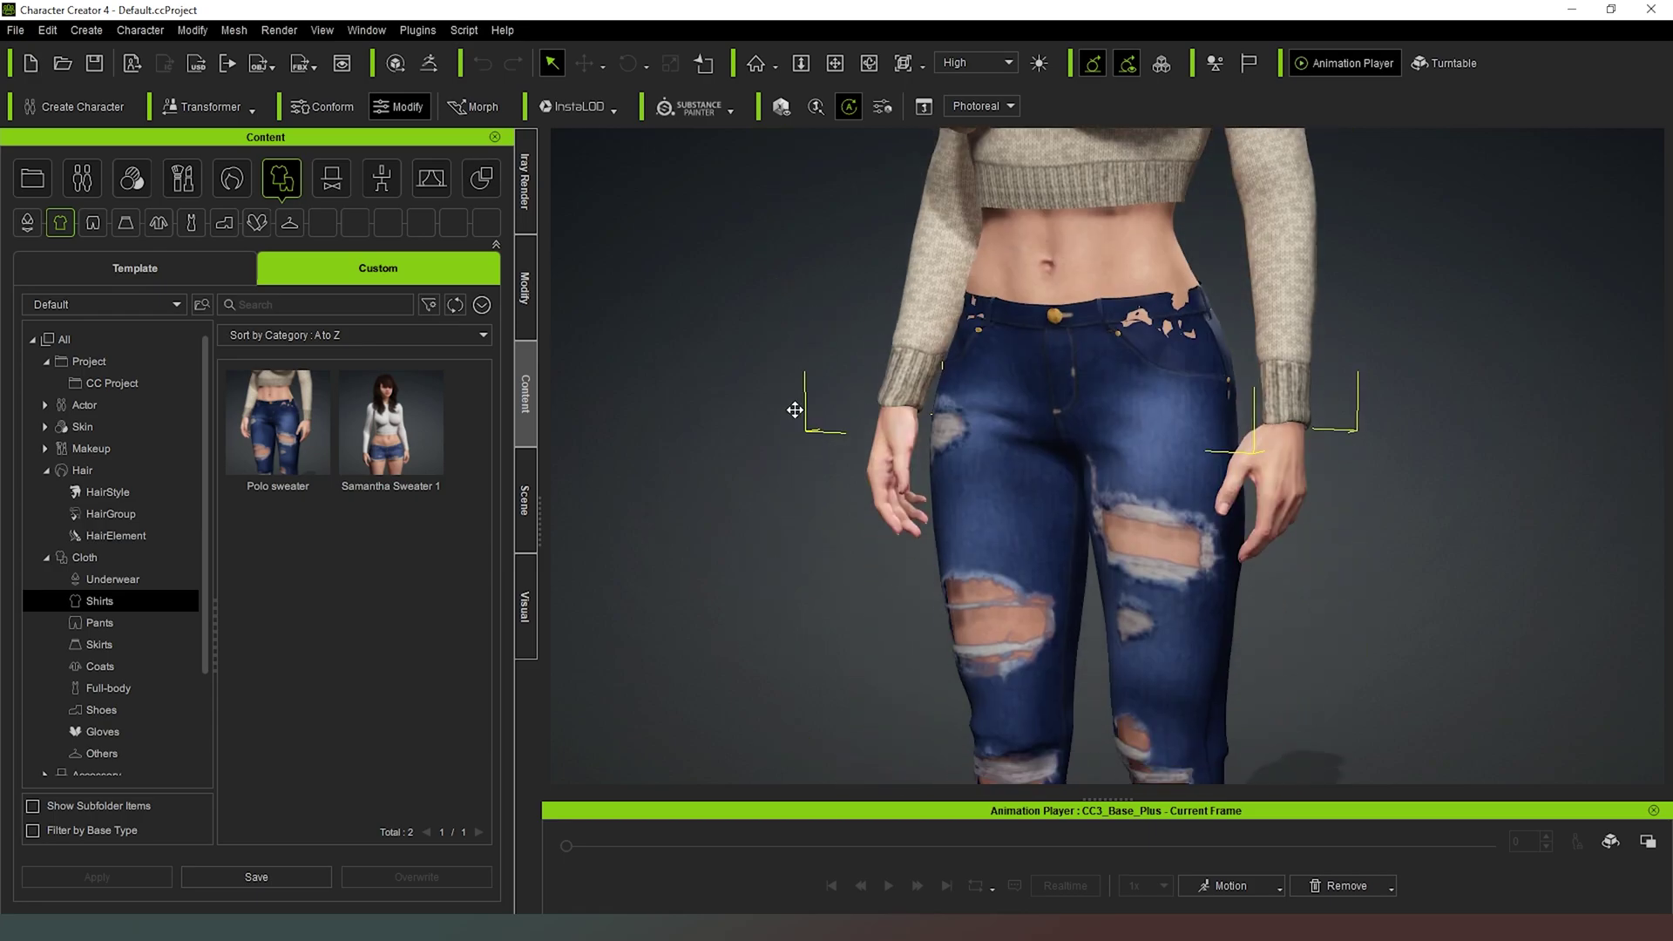
{"action": "middle_click_drag", "start_coordinate": [794, 407], "coordinate": [792, 394]}
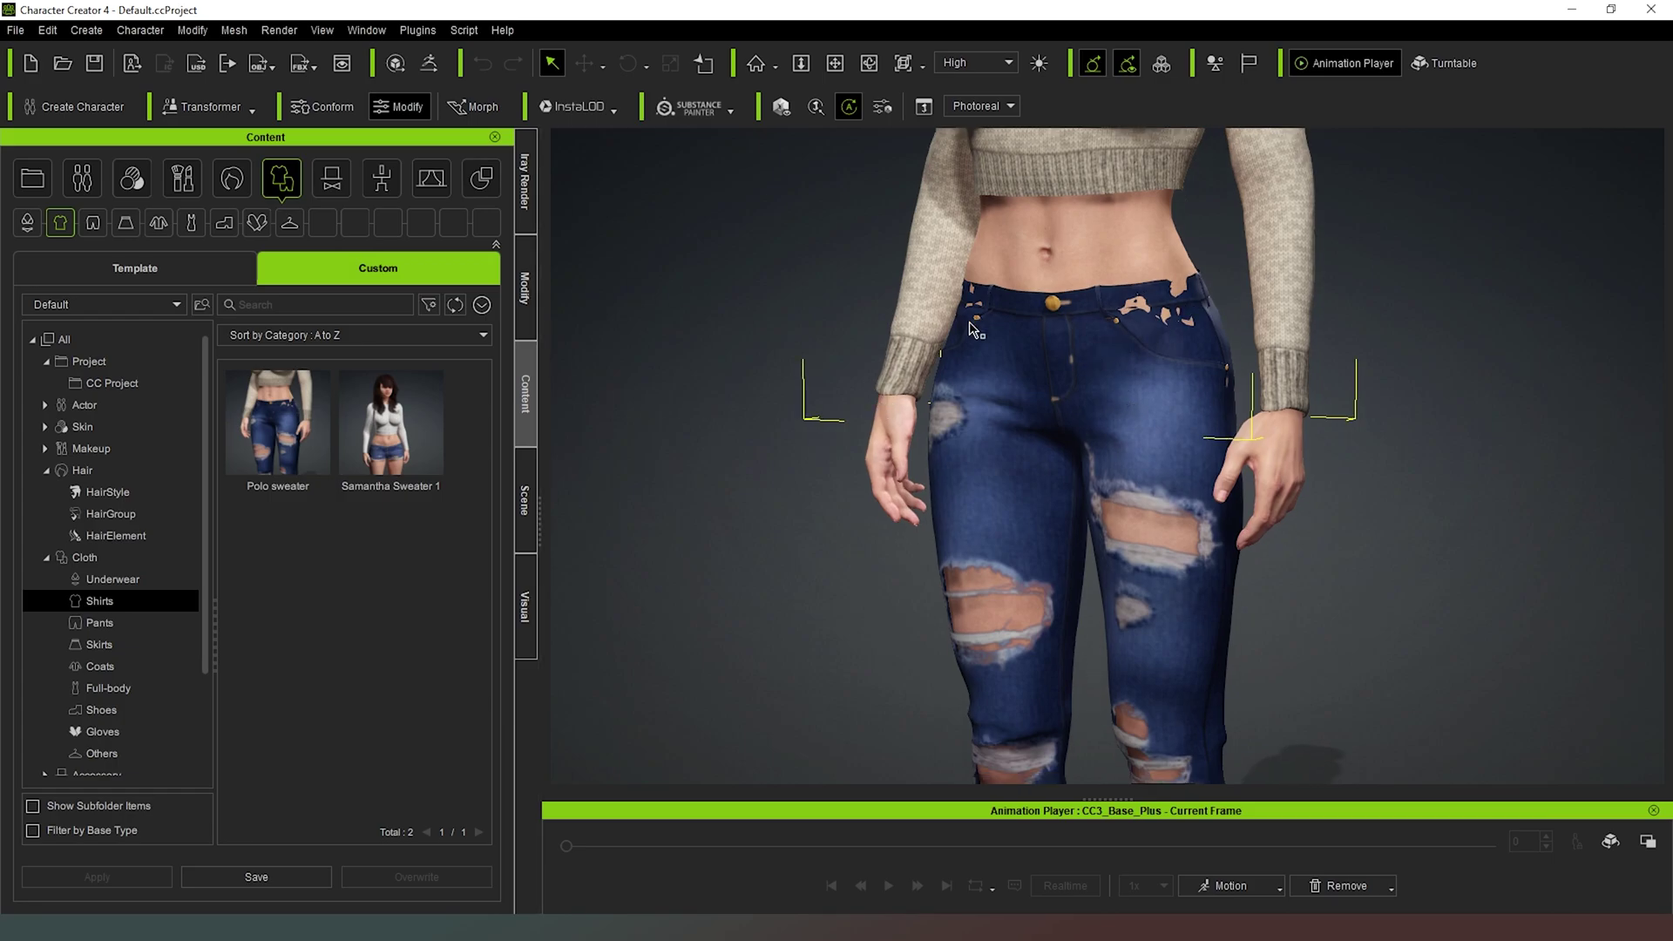
{"action": "left_click", "coordinate": [526, 294]}
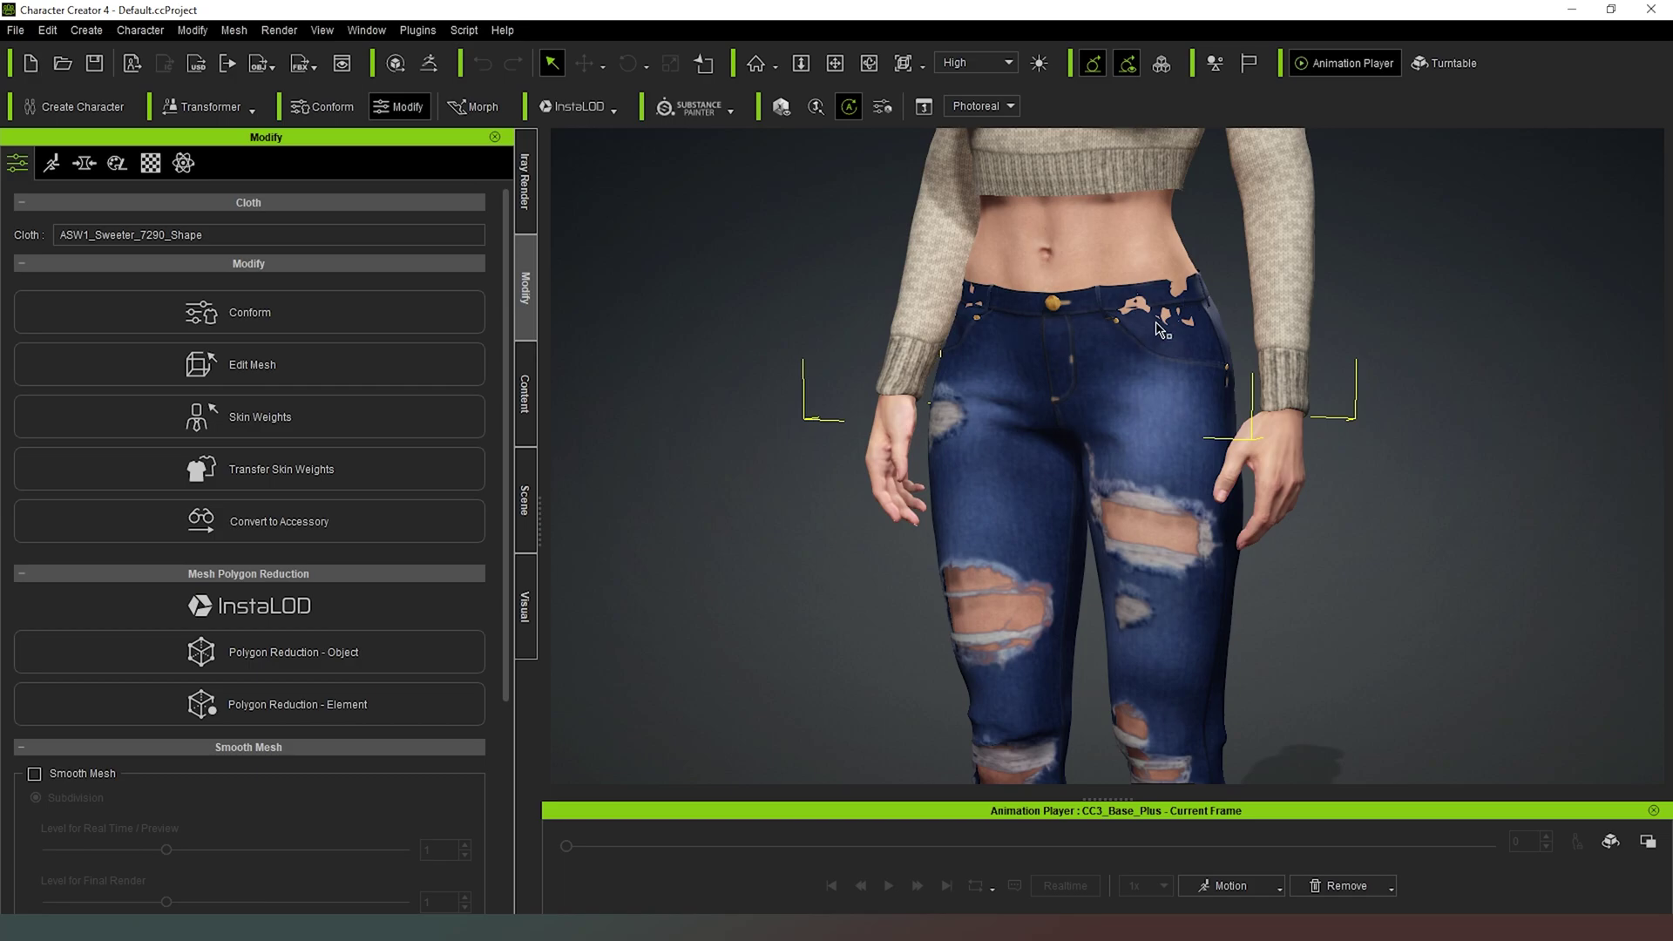
{"action": "left_click", "coordinate": [532, 410]}
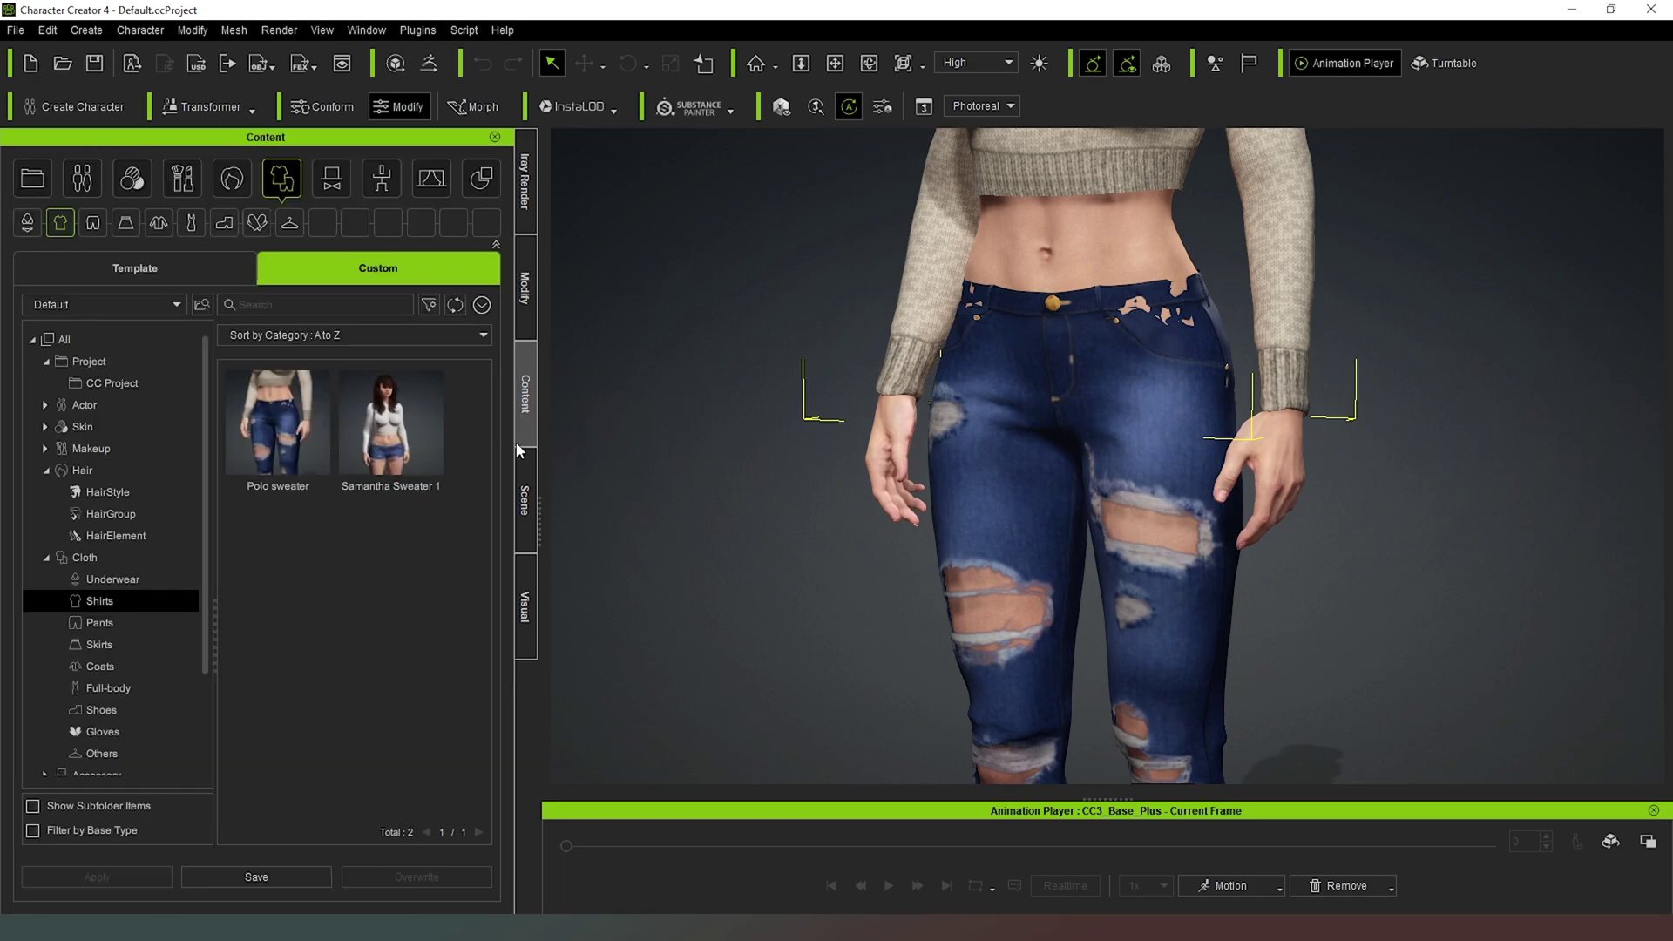
{"action": "left_click", "coordinate": [528, 477]}
{"action": "left_click", "coordinate": [139, 285]}
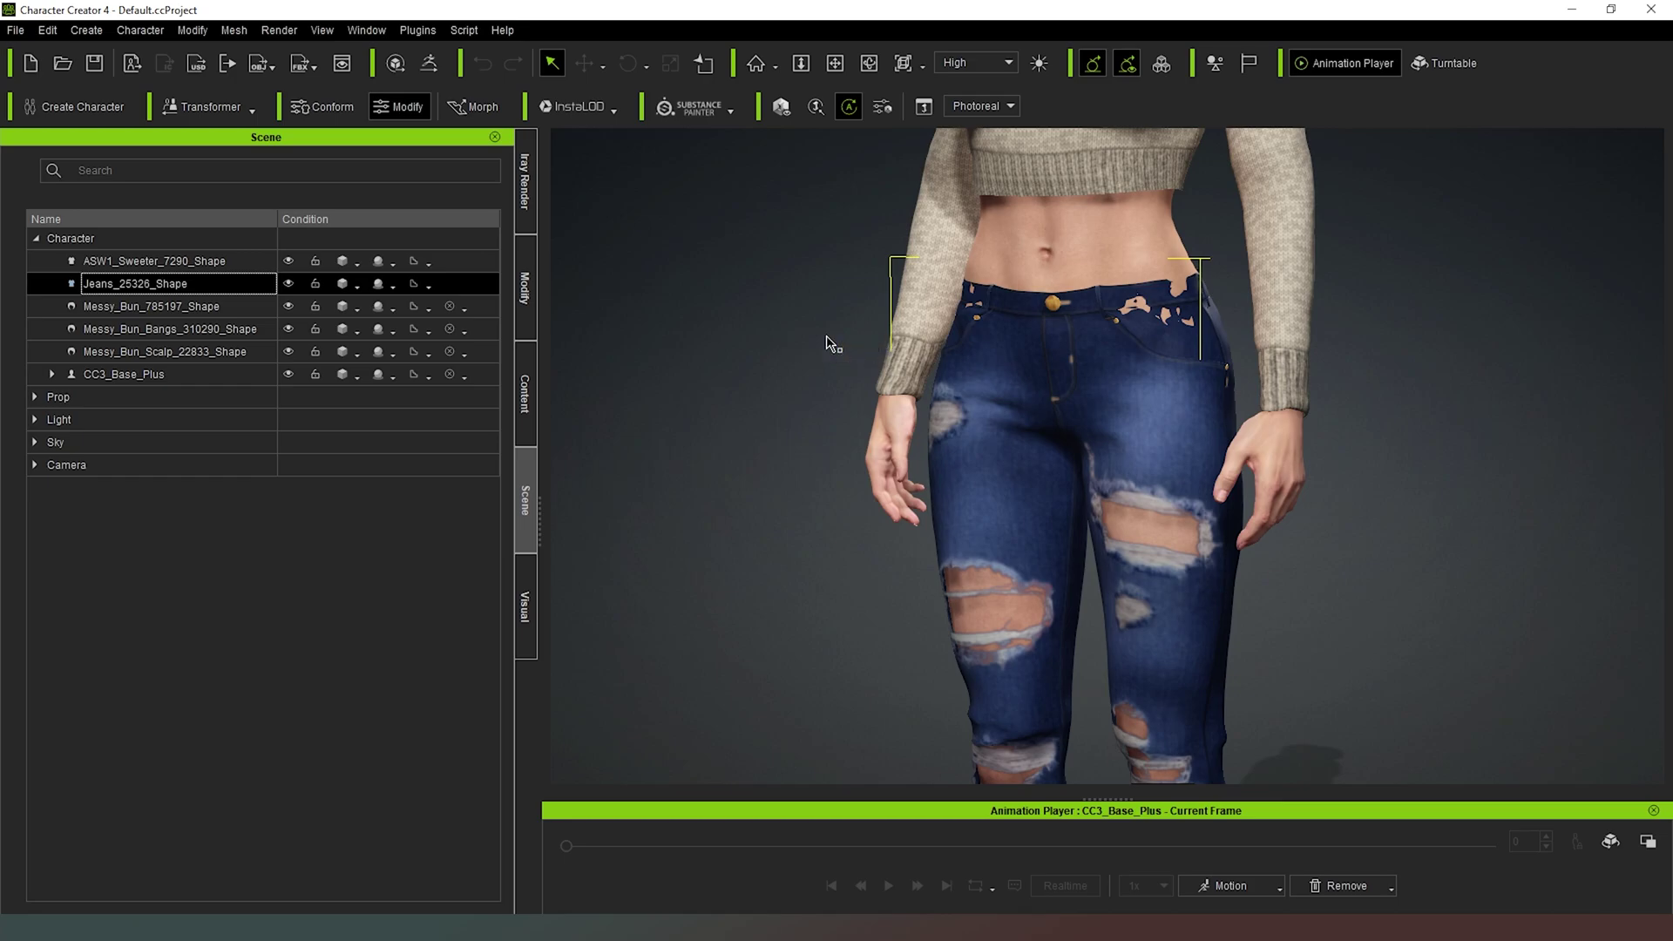
{"action": "left_click", "coordinate": [526, 262]}
{"action": "scroll", "coordinate": [316, 666], "scroll_direction": "down", "scroll_amount": 3}
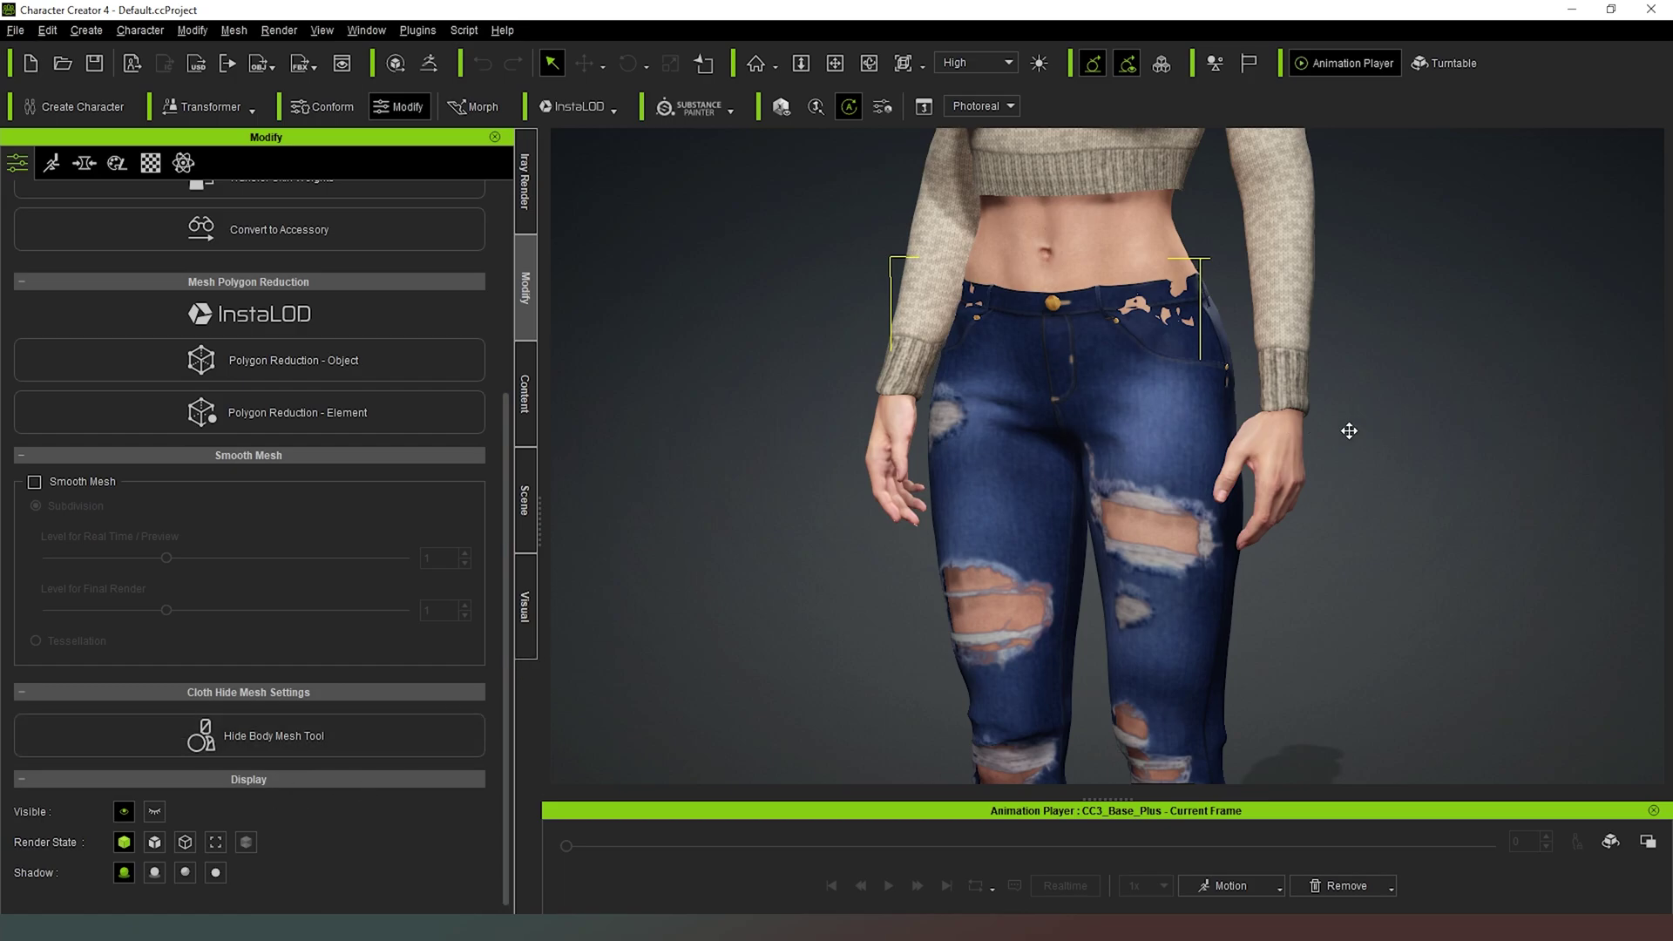
Step: Examine the jeans from several sides, from the lower legs up to the waist
{"action": "middle_click_drag", "start_coordinate": [1347, 430], "coordinate": [1213, 322]}
{"action": "middle_click_drag", "start_coordinate": [1394, 627], "coordinate": [1382, 433]}
{"action": "right_click_drag", "start_coordinate": [1381, 433], "coordinate": [897, 482]}
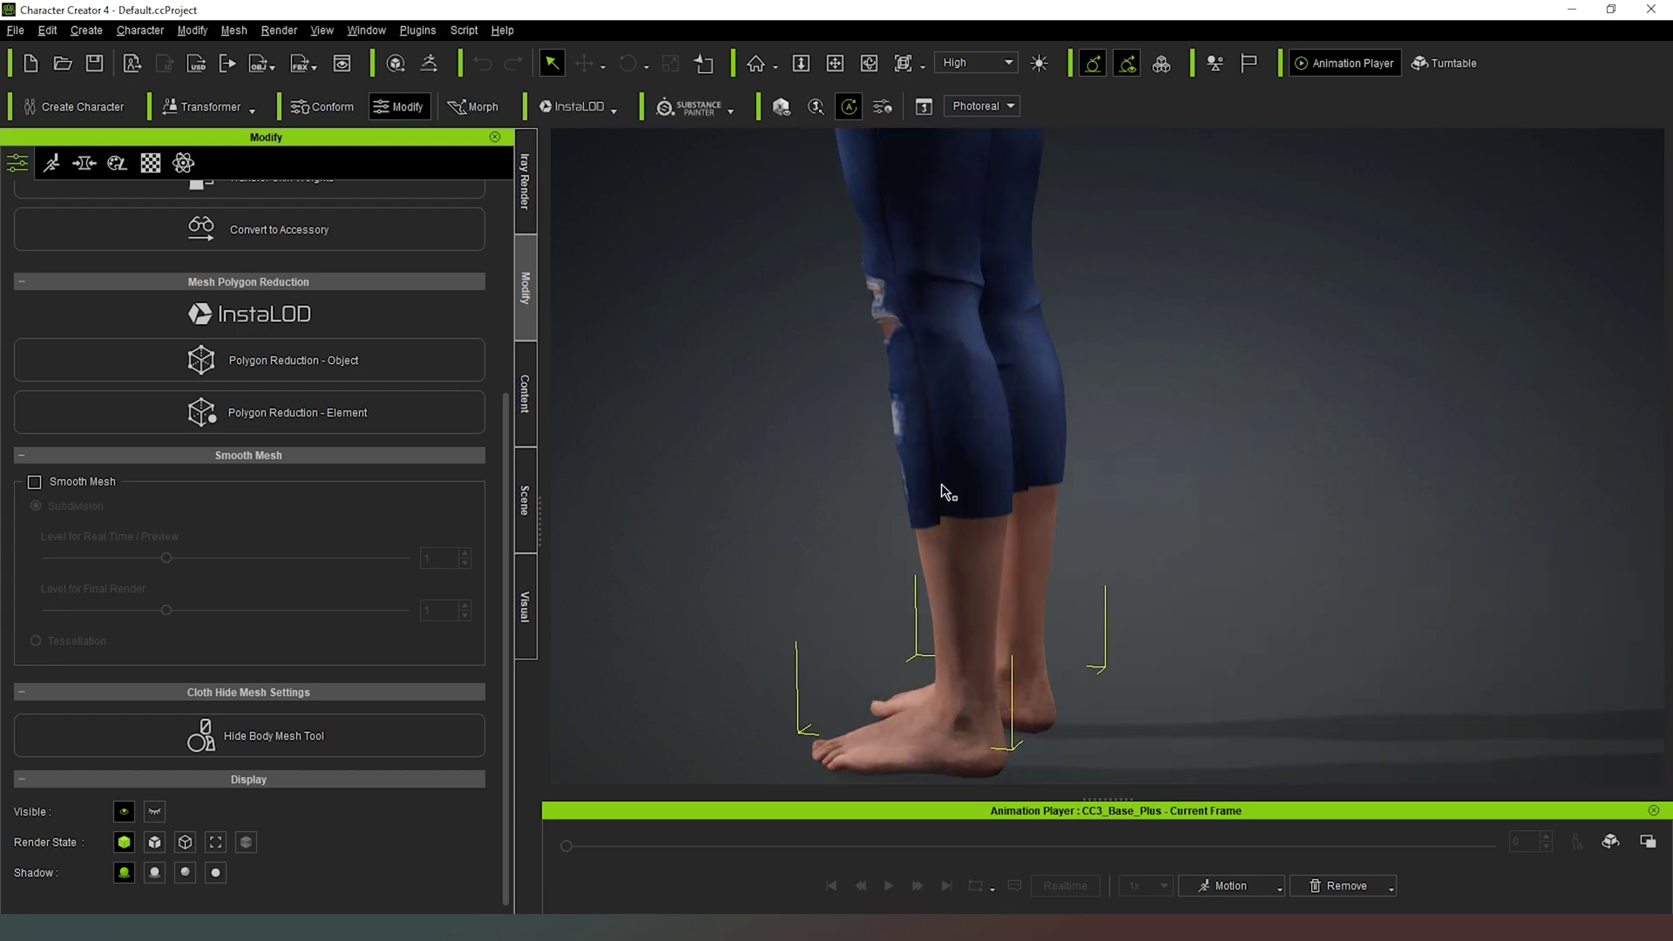
{"action": "right_click_drag", "start_coordinate": [1127, 515], "coordinate": [945, 552]}
{"action": "middle_click_drag", "start_coordinate": [1183, 323], "coordinate": [1179, 433]}
{"action": "right_click_drag", "start_coordinate": [1259, 402], "coordinate": [309, 397]}
{"action": "middle_click_drag", "start_coordinate": [1243, 411], "coordinate": [1243, 441]}
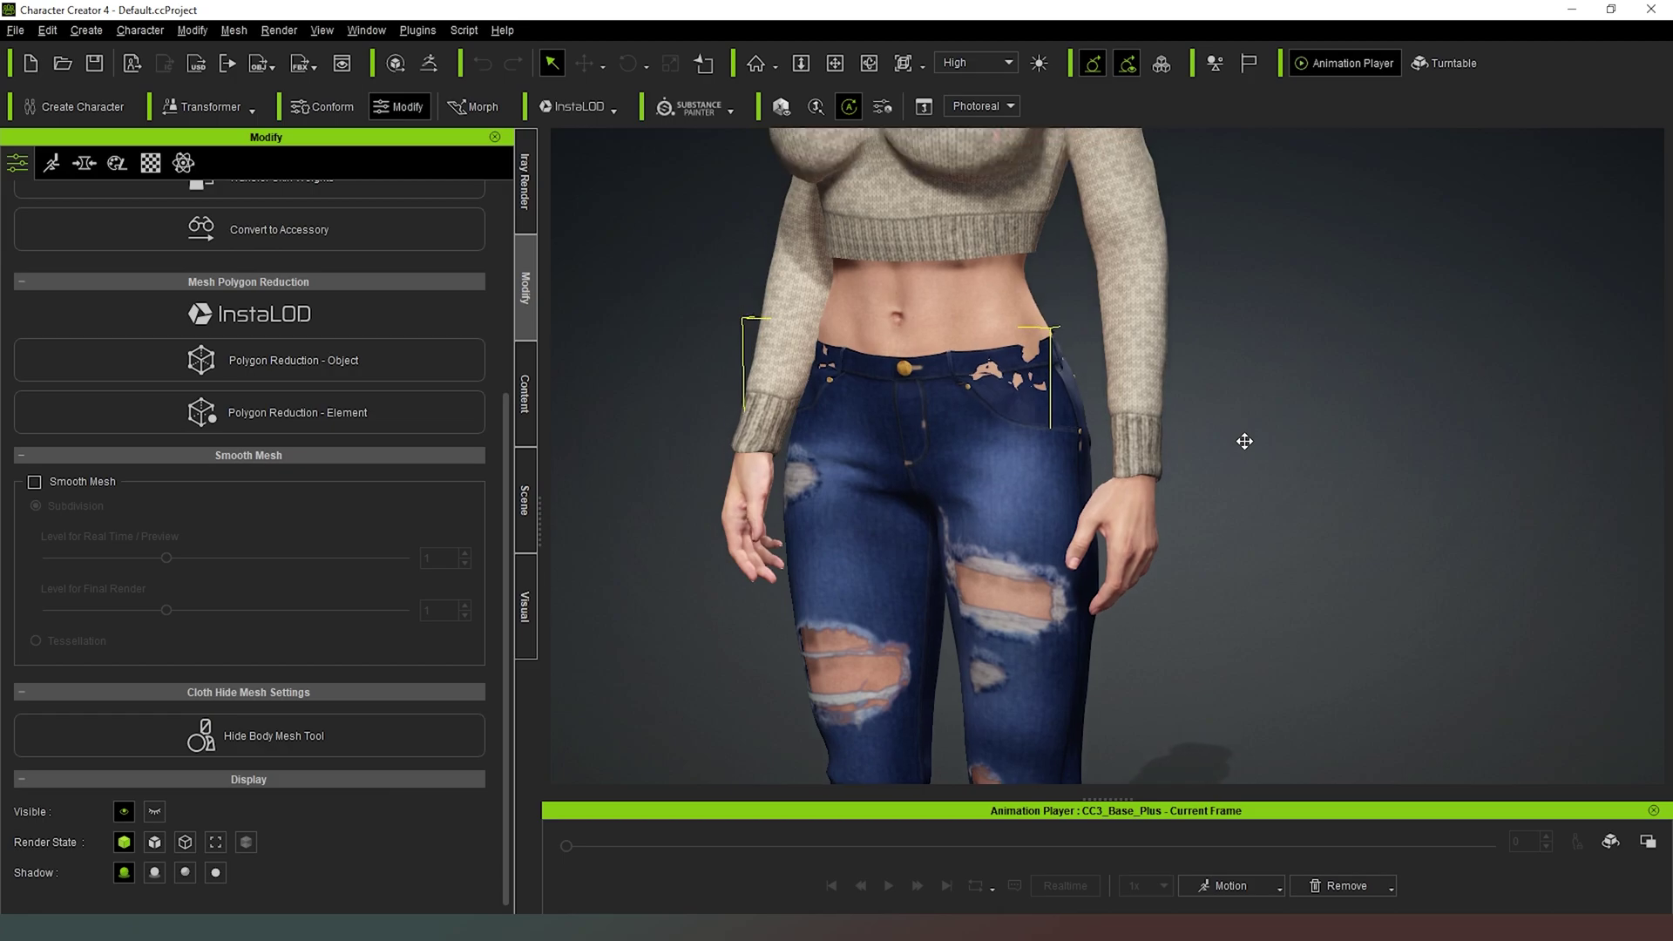
Step: Conform the jeans with Loose Fitting 1, Iteration 2 and Increase Size 0.10, and calculate the collision with the body
{"action": "scroll", "coordinate": [338, 362], "scroll_direction": "up", "scroll_amount": 3}
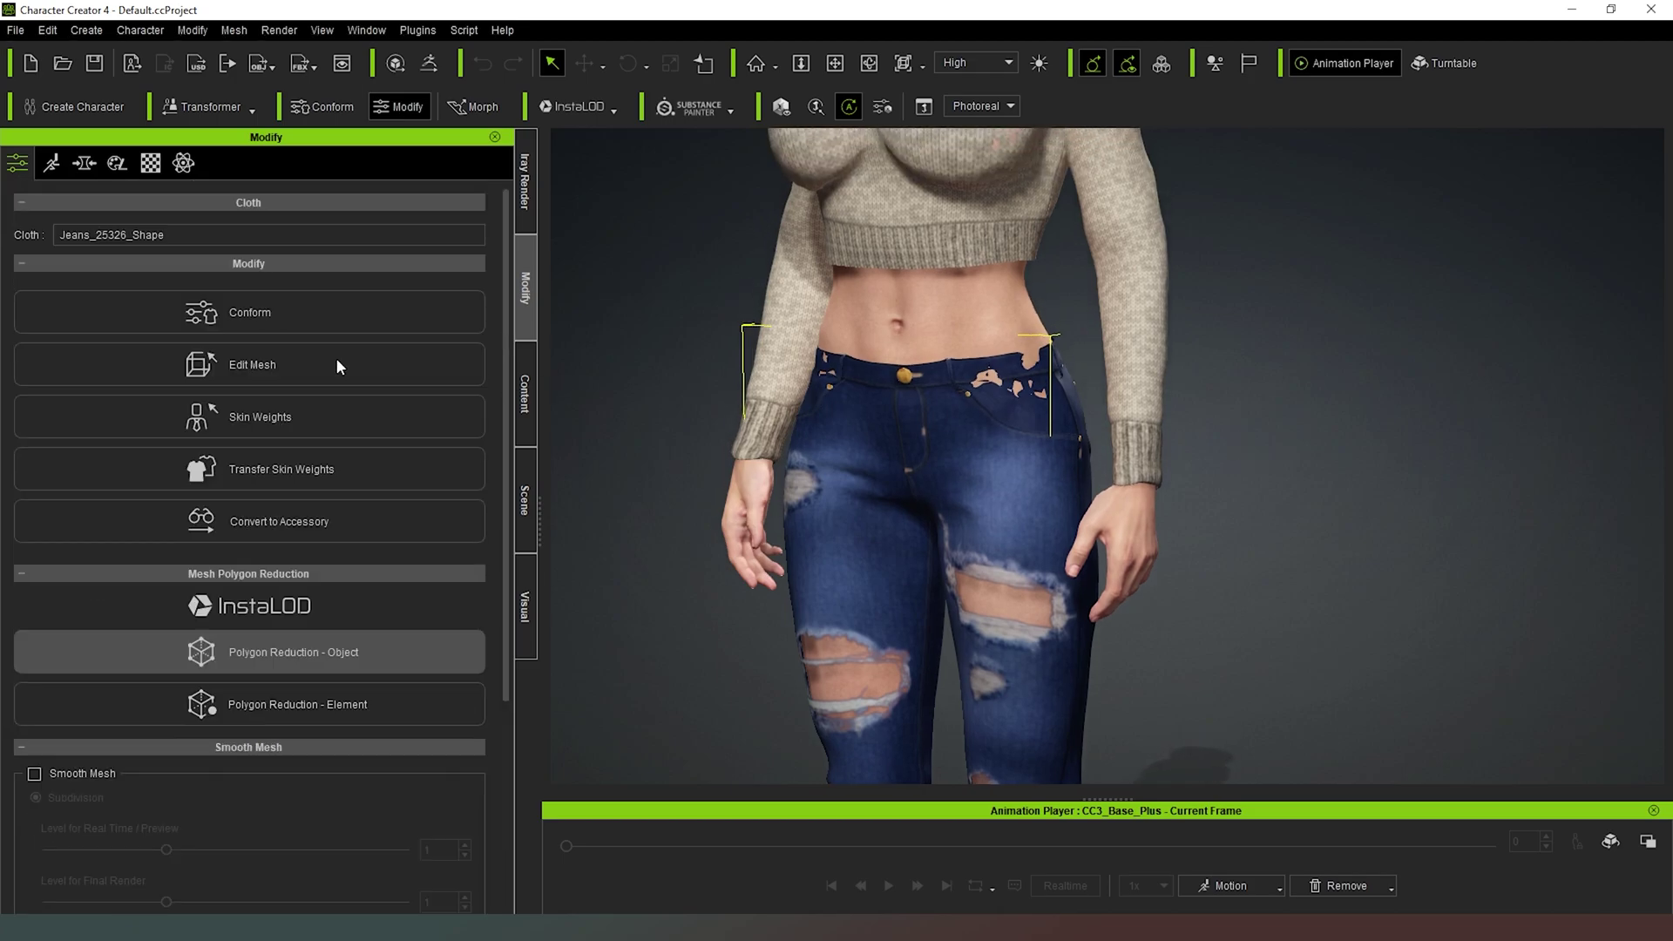
{"action": "left_click", "coordinate": [355, 318]}
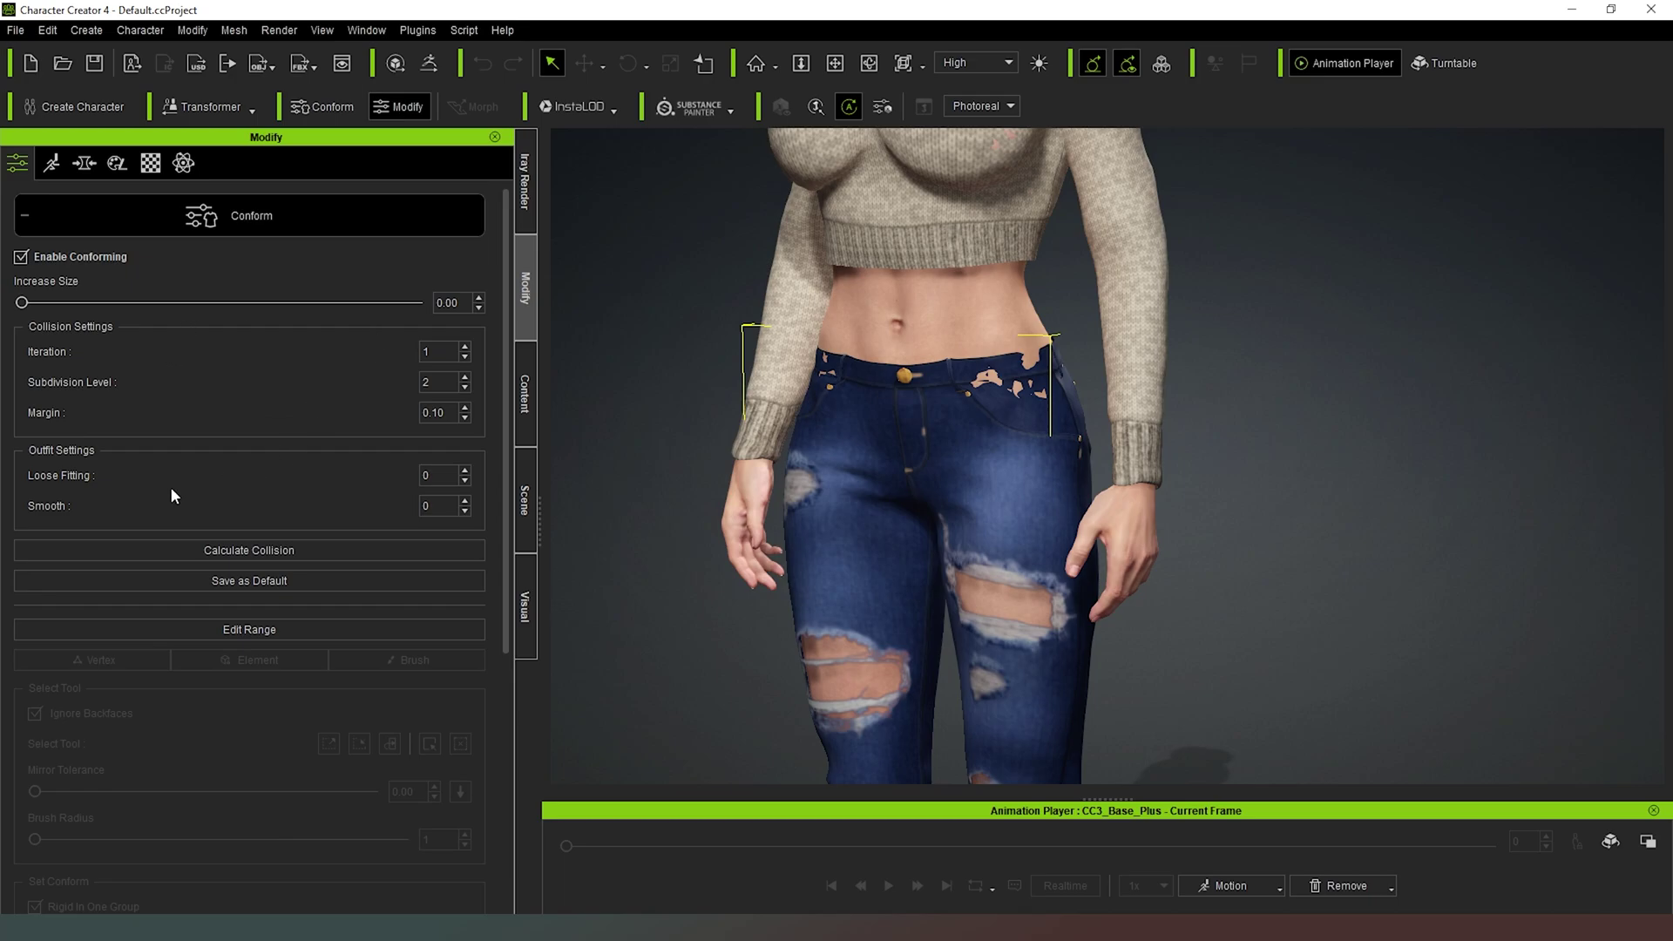
{"action": "left_click", "coordinate": [464, 471]}
{"action": "left_click", "coordinate": [464, 347]}
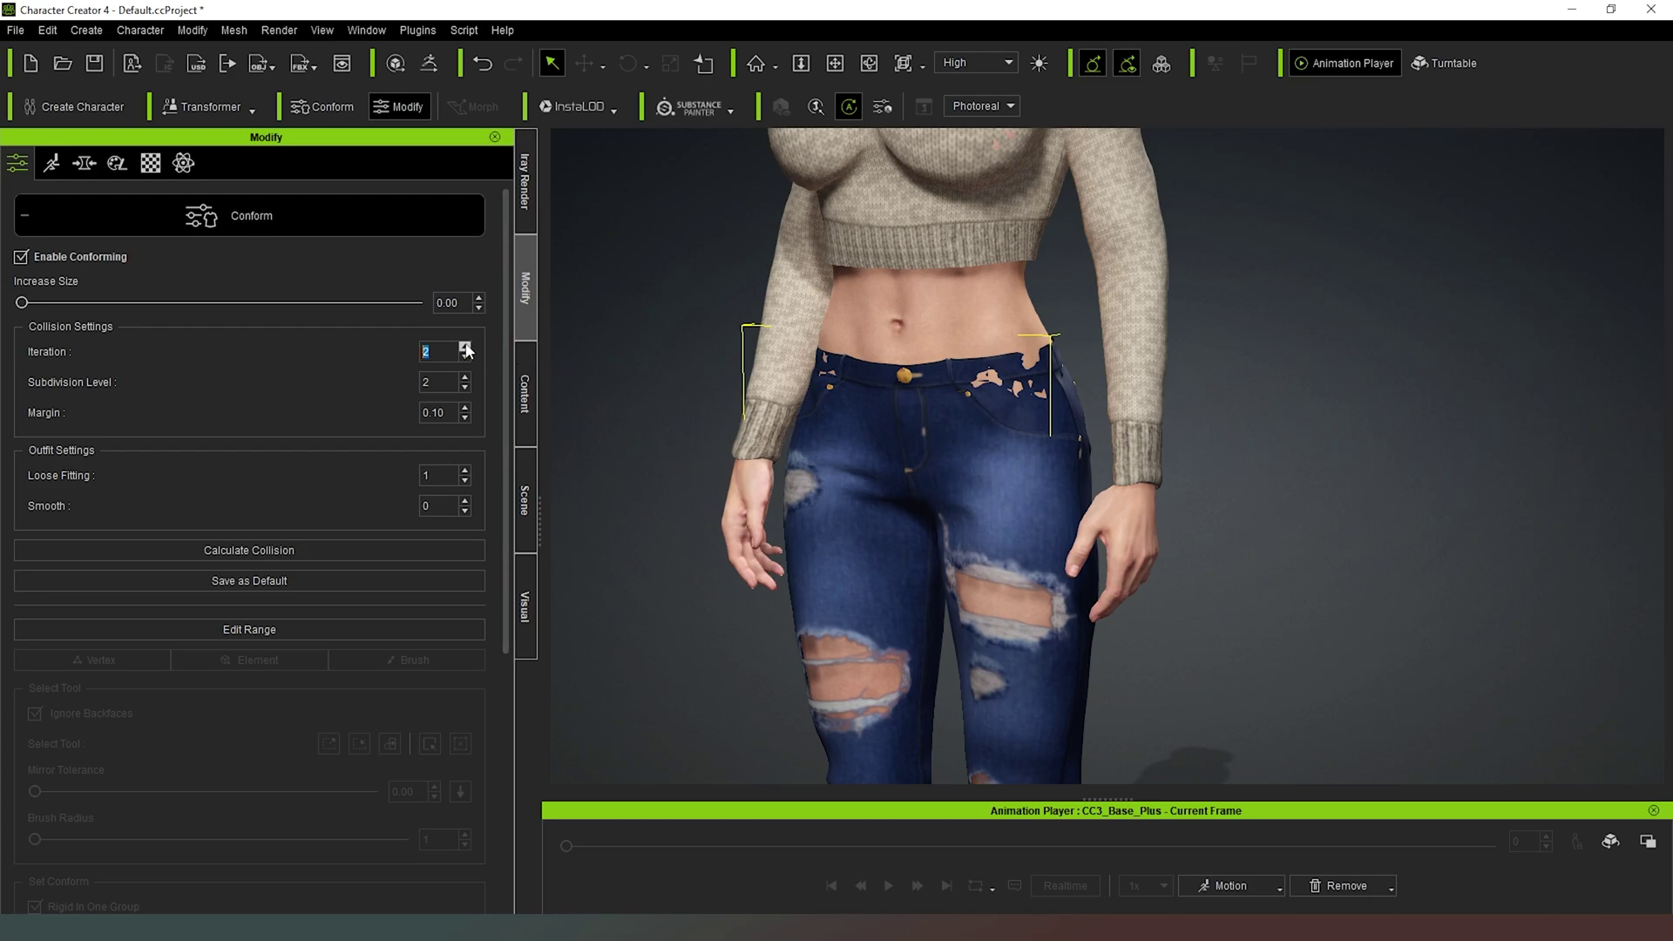
{"action": "left_click", "coordinate": [478, 298]}
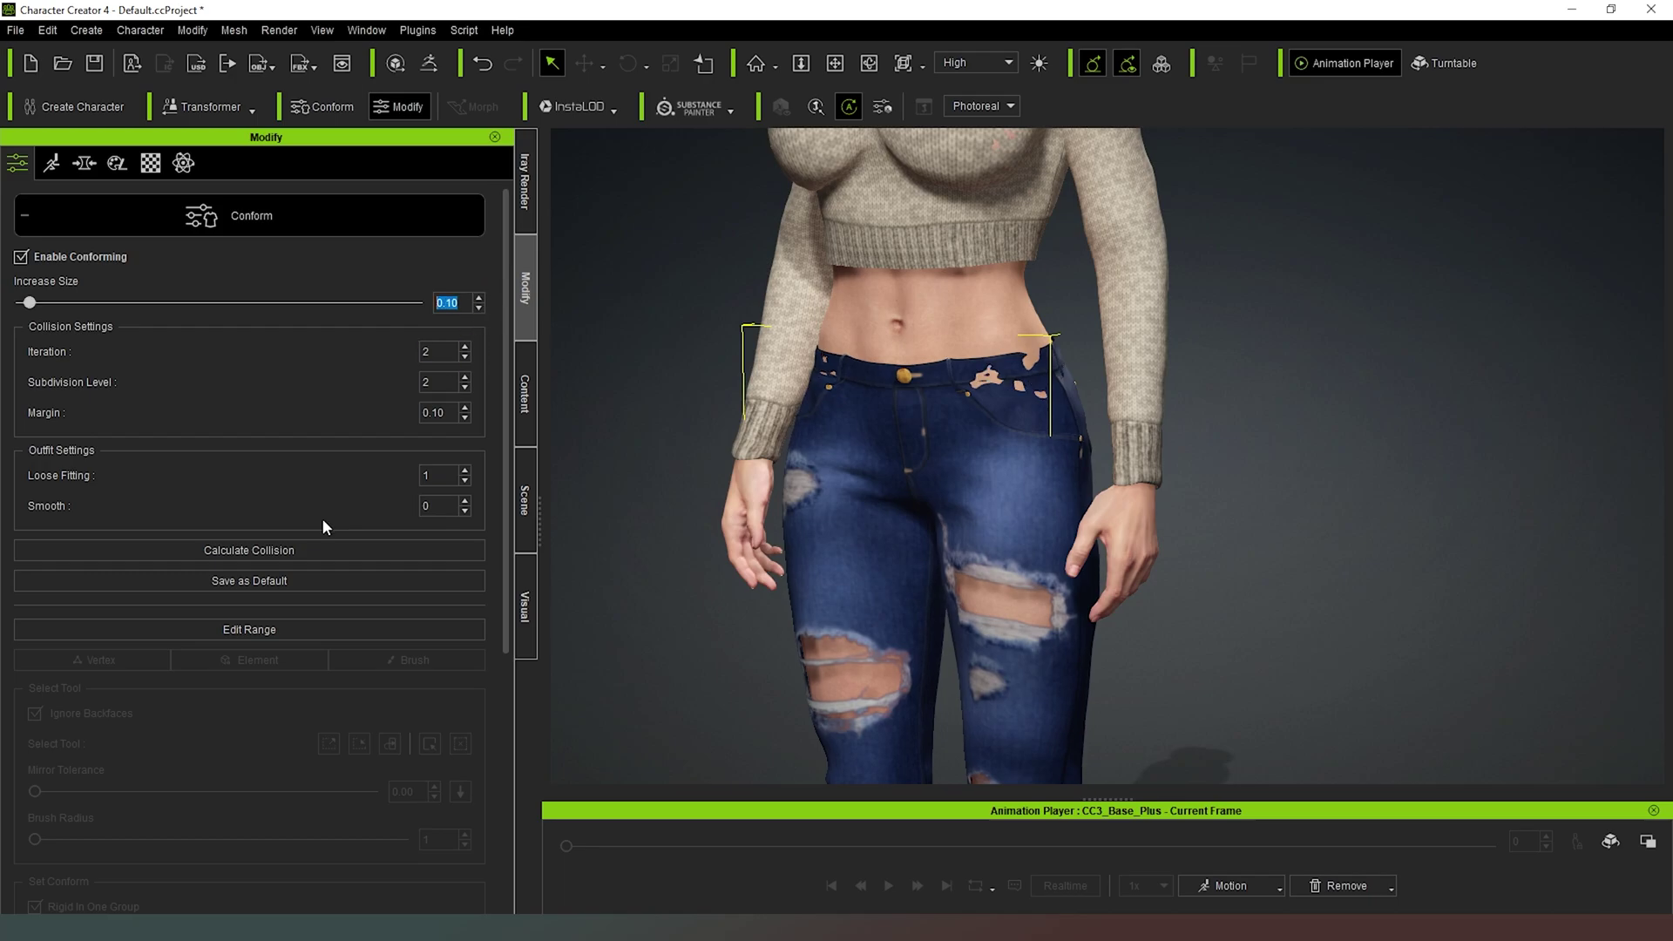
{"action": "left_click", "coordinate": [293, 547]}
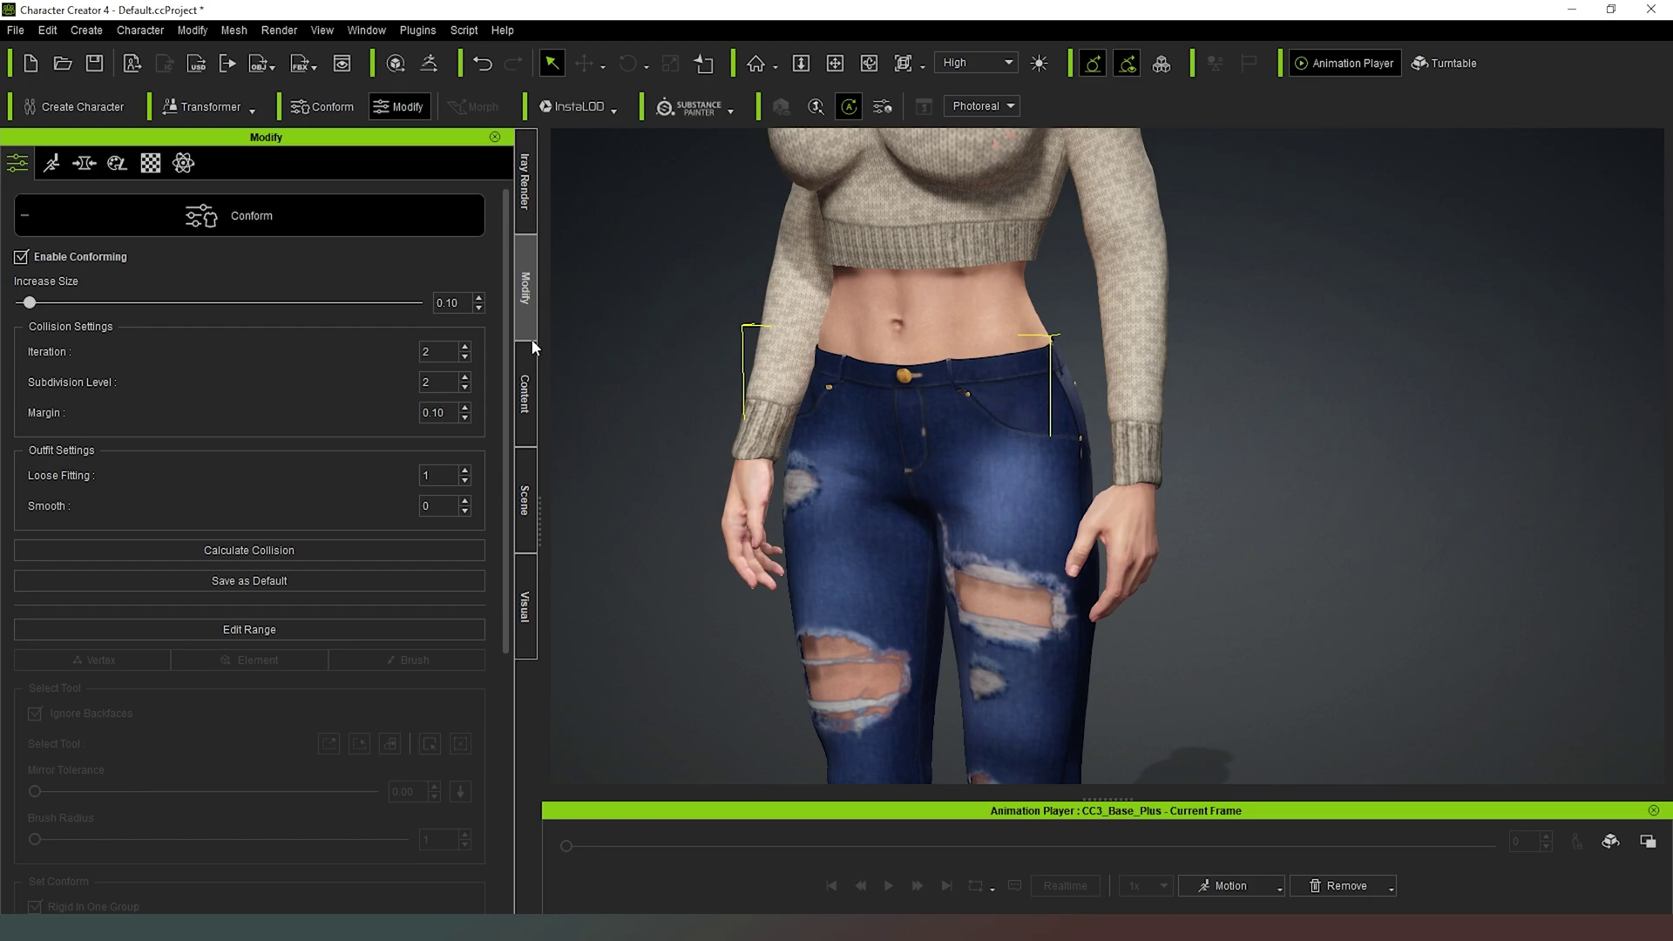
Step: Save the conformed jeans as a custom Cloth/Pants asset named "Holey Jeans"
{"action": "left_click", "coordinate": [524, 499]}
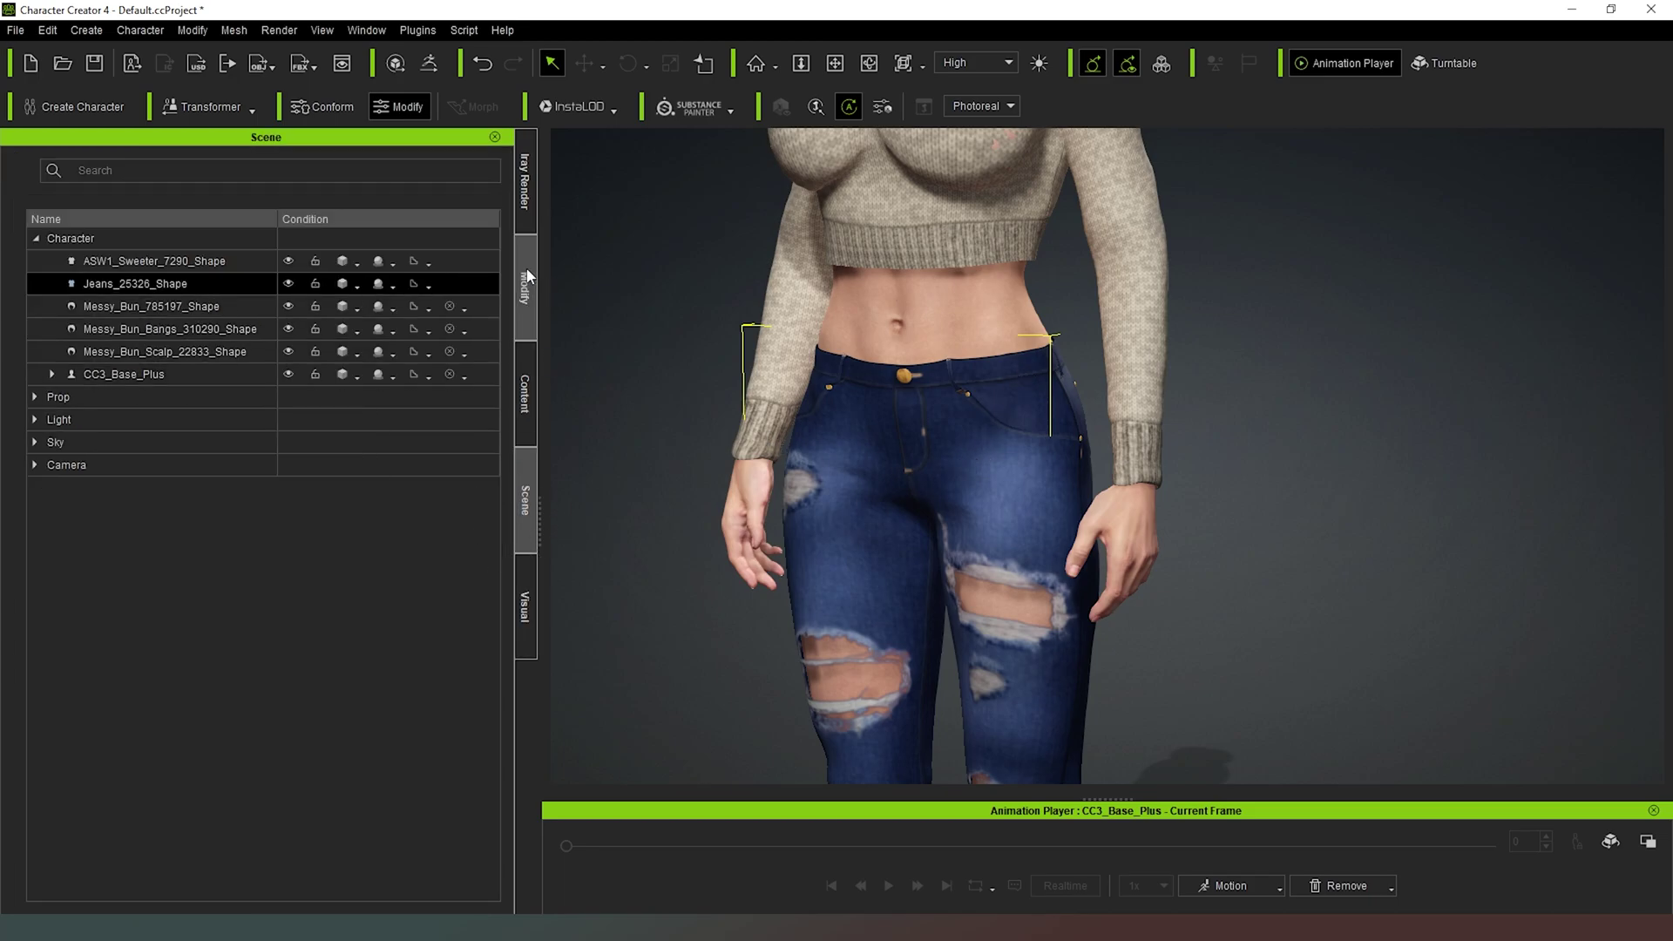
{"action": "left_click", "coordinate": [524, 394]}
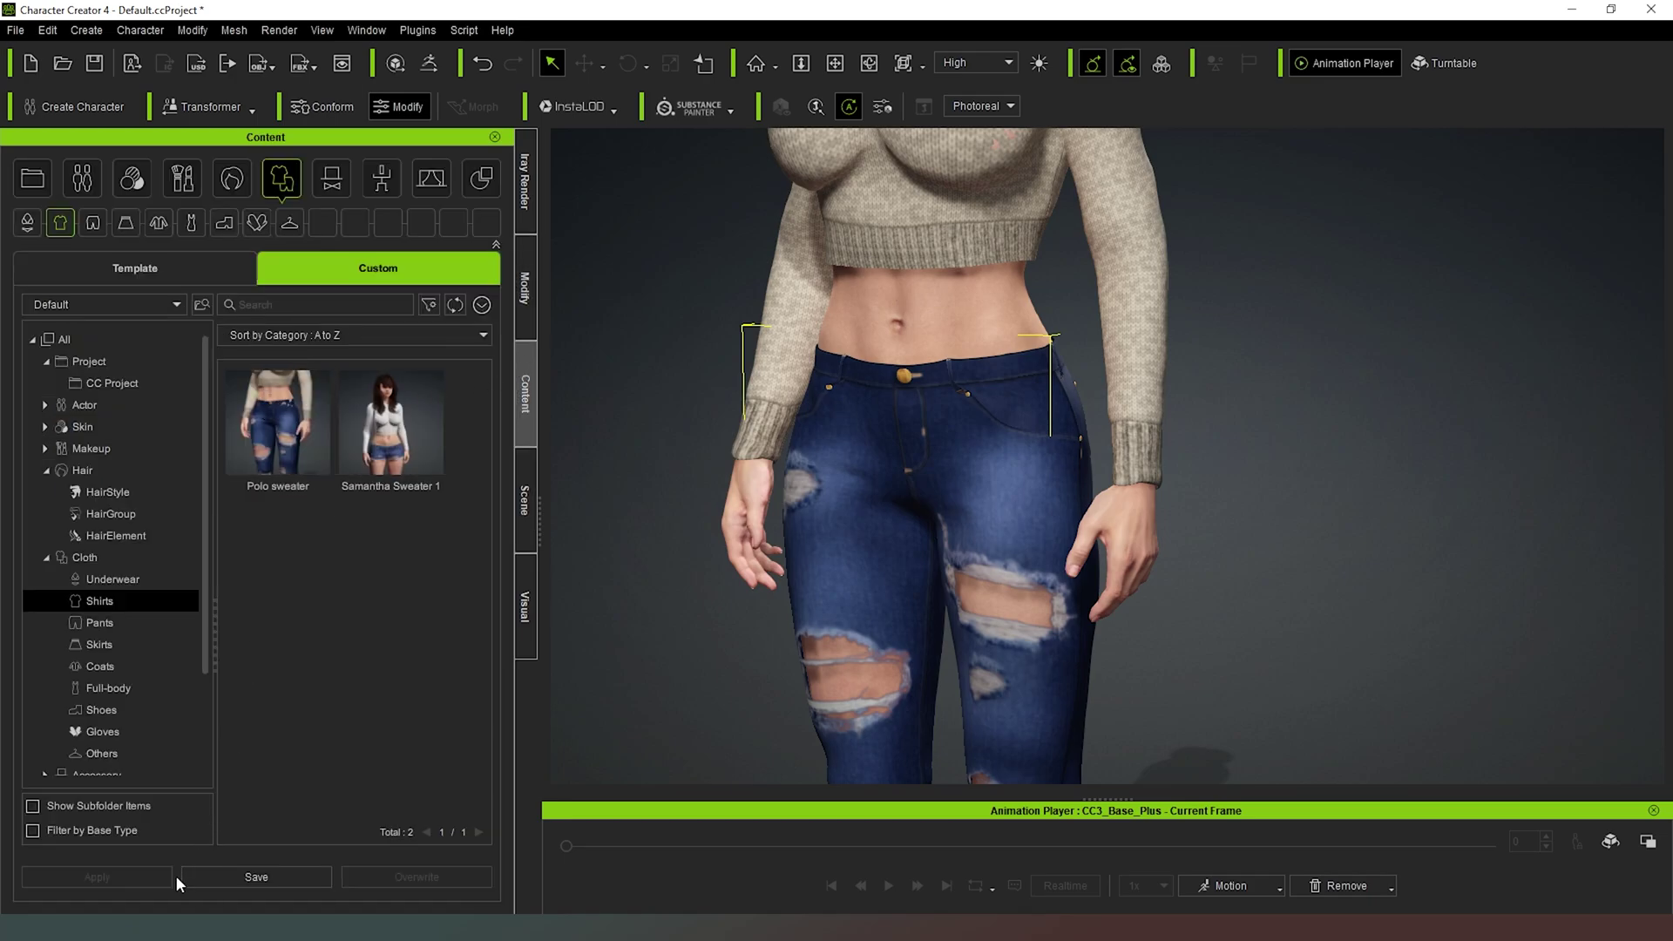
{"action": "left_click", "coordinate": [107, 619]}
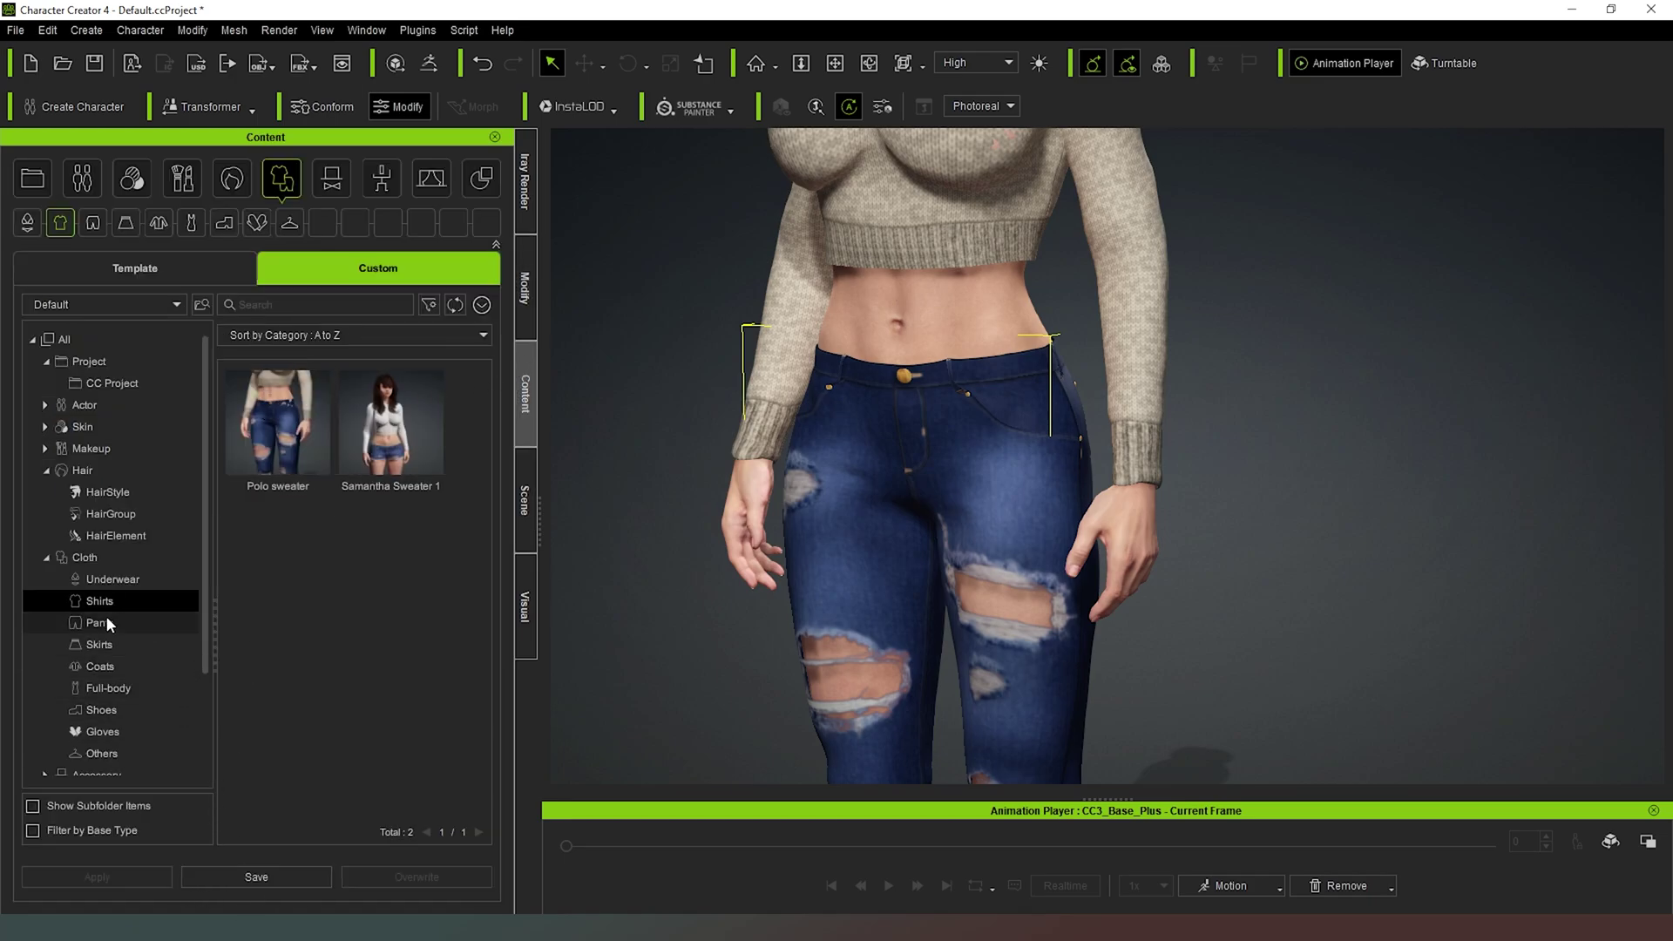
{"action": "left_click", "coordinate": [272, 876]}
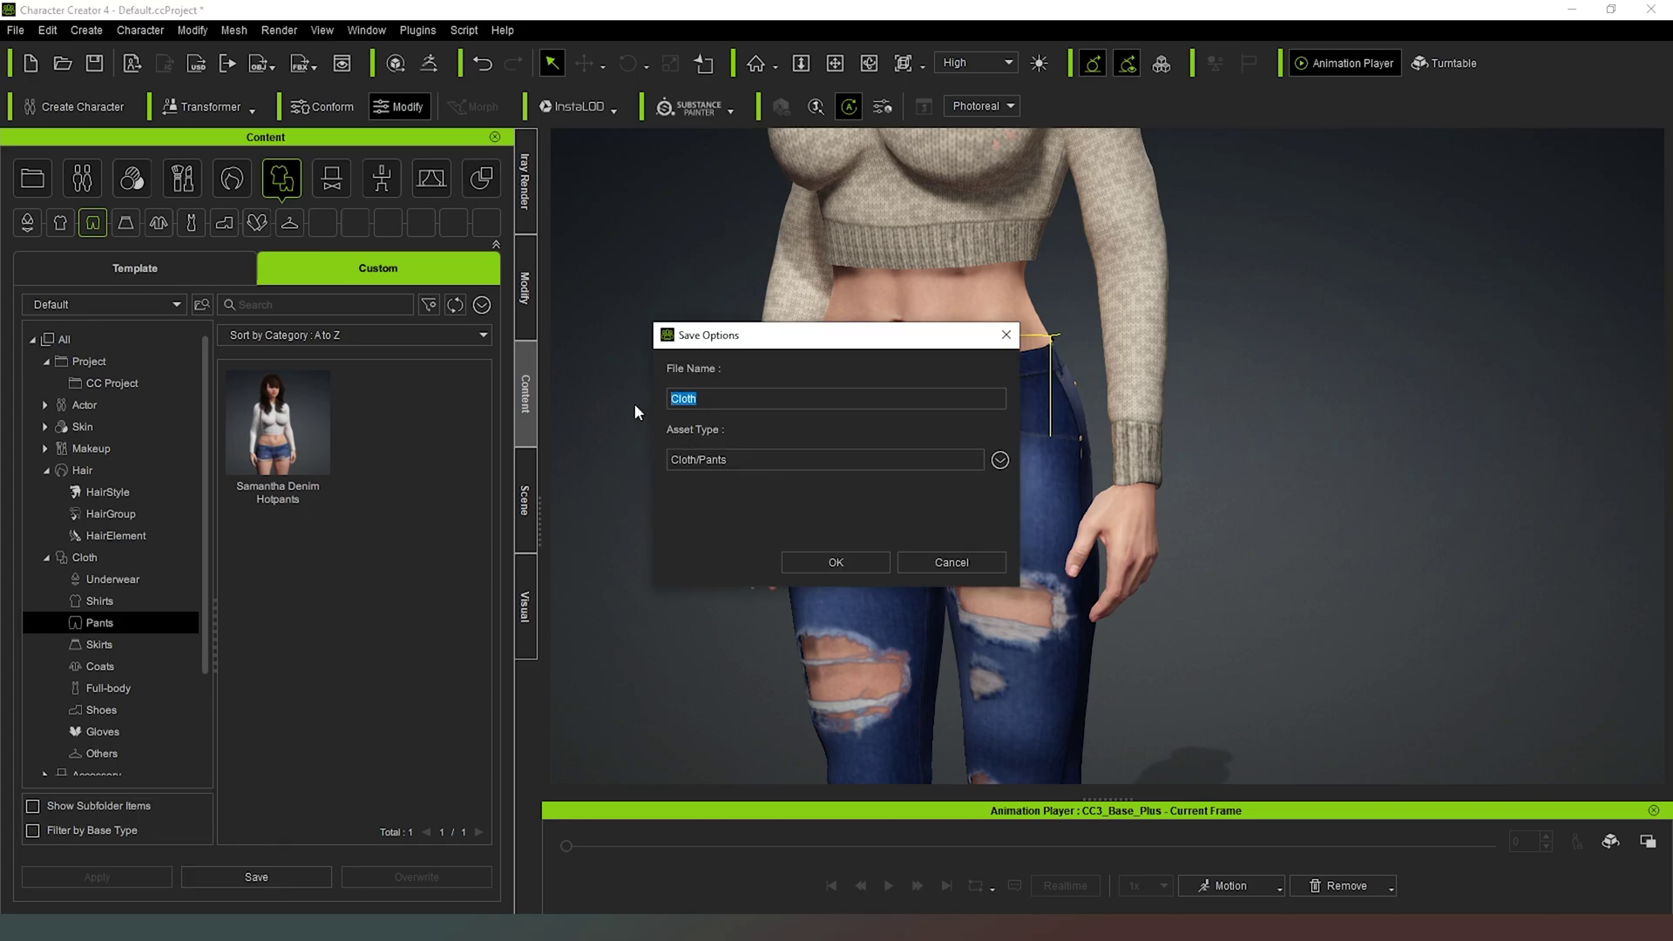
{"action": "type", "text": "Holey Jeans"}
{"action": "left_click", "coordinate": [852, 562]}
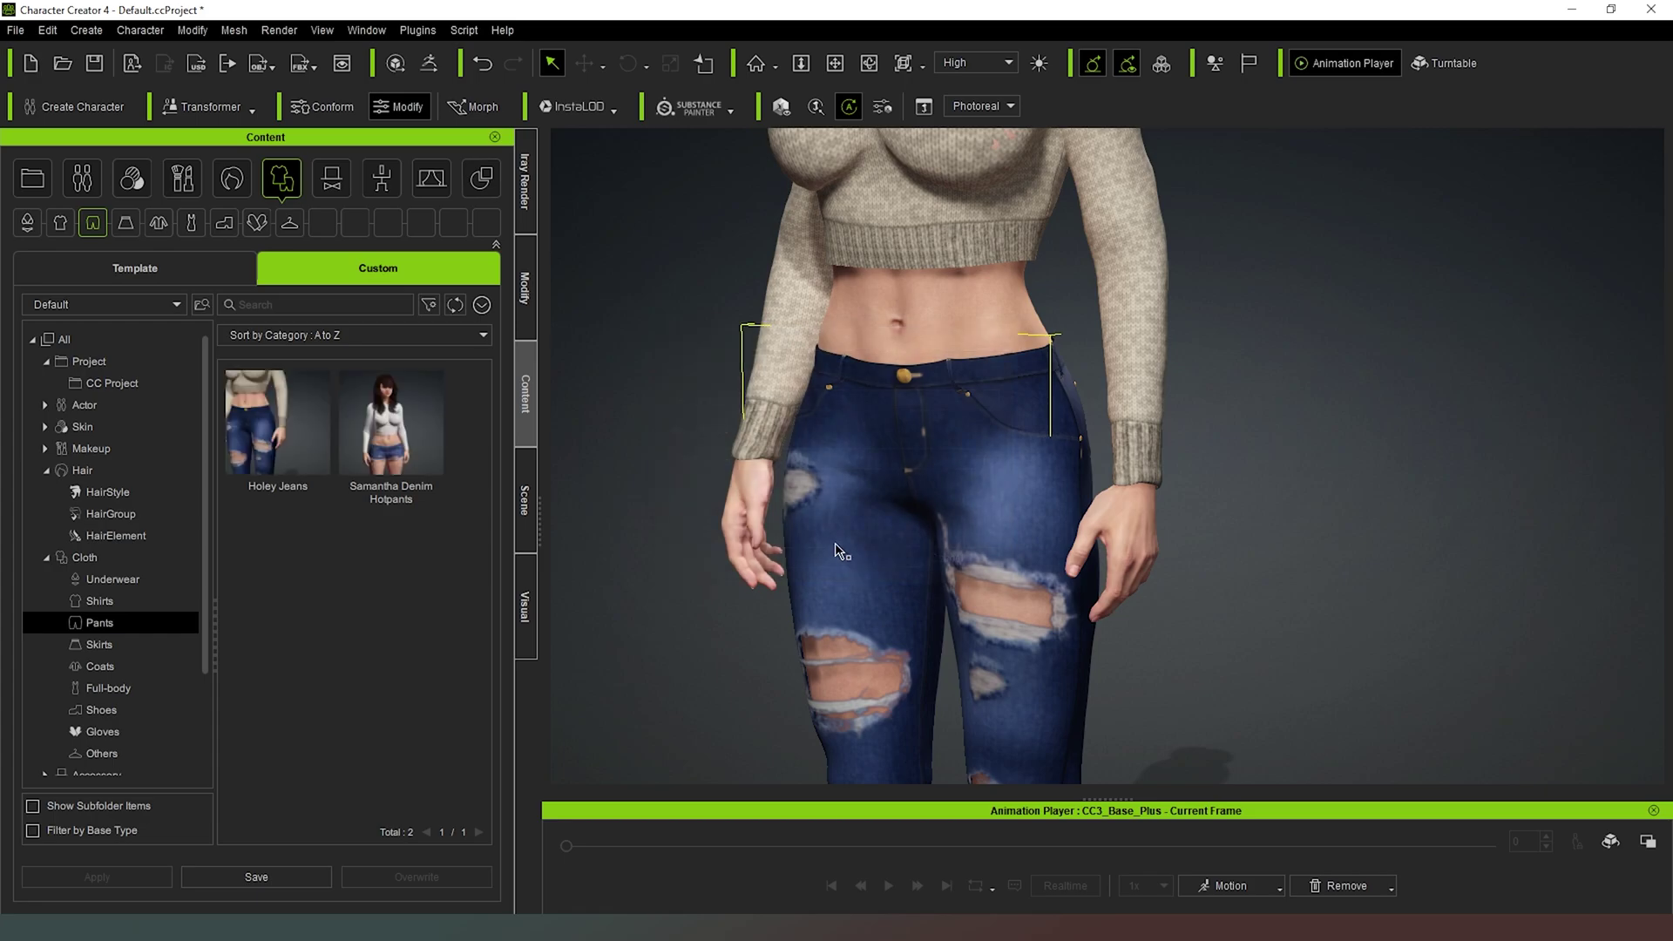
Step: Rename the CC3_Base_Plus character in the scene as "Julia"
{"action": "scroll", "coordinate": [935, 507], "scroll_direction": "down", "scroll_amount": 4}
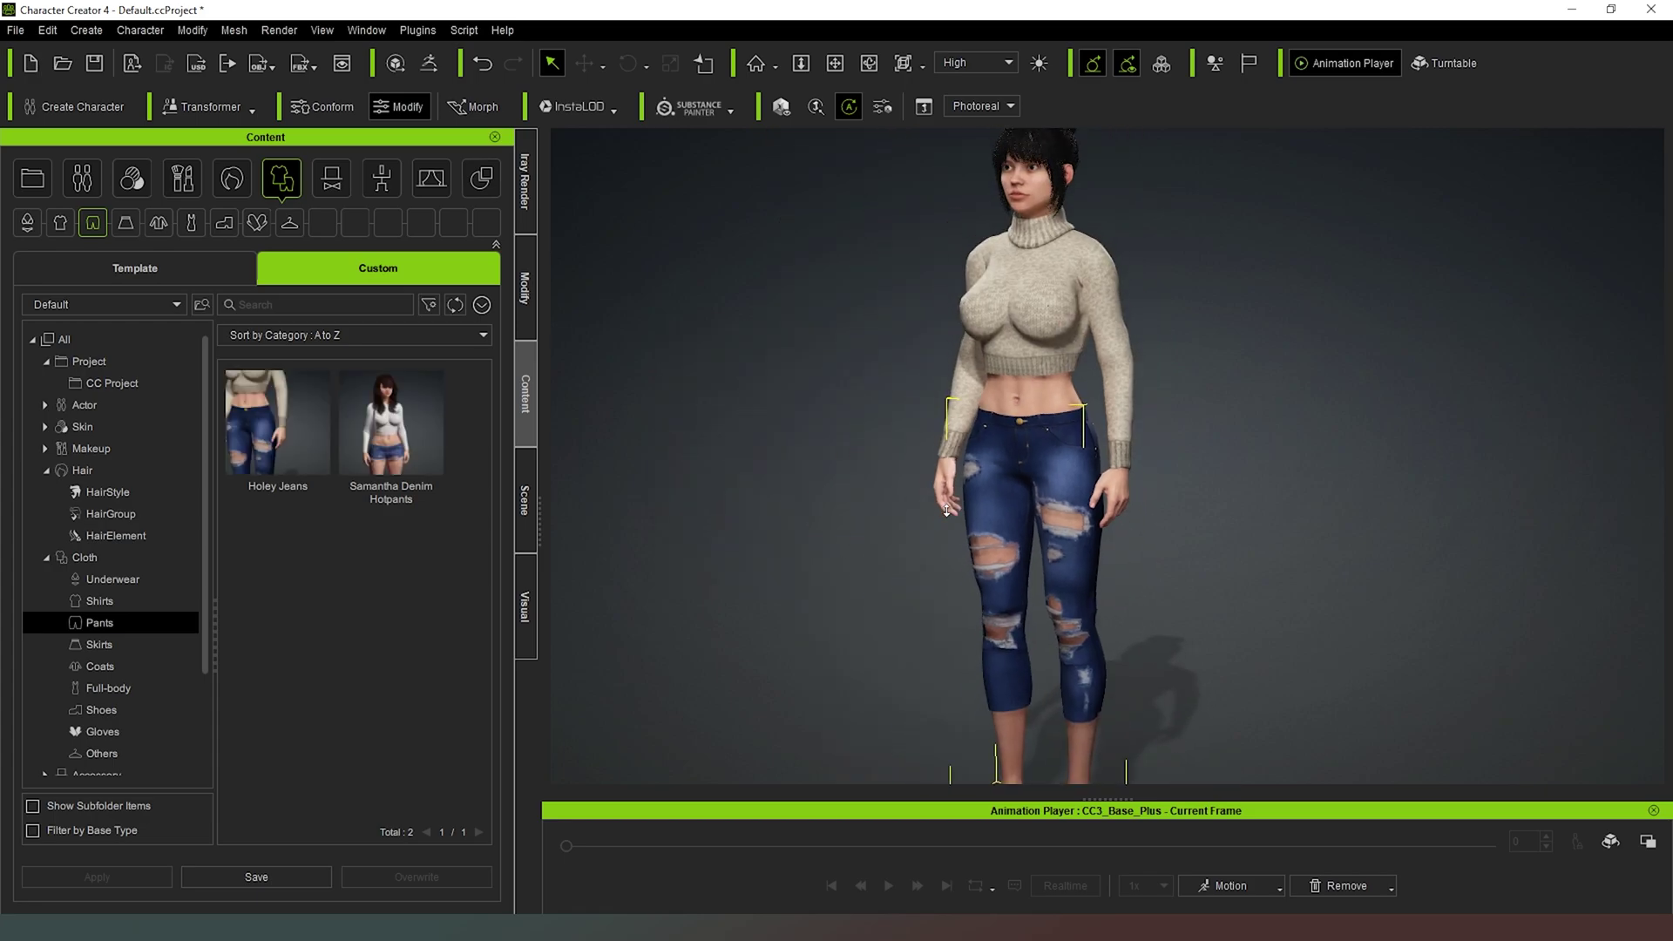
{"action": "scroll", "coordinate": [947, 509], "scroll_direction": "down", "scroll_amount": 2}
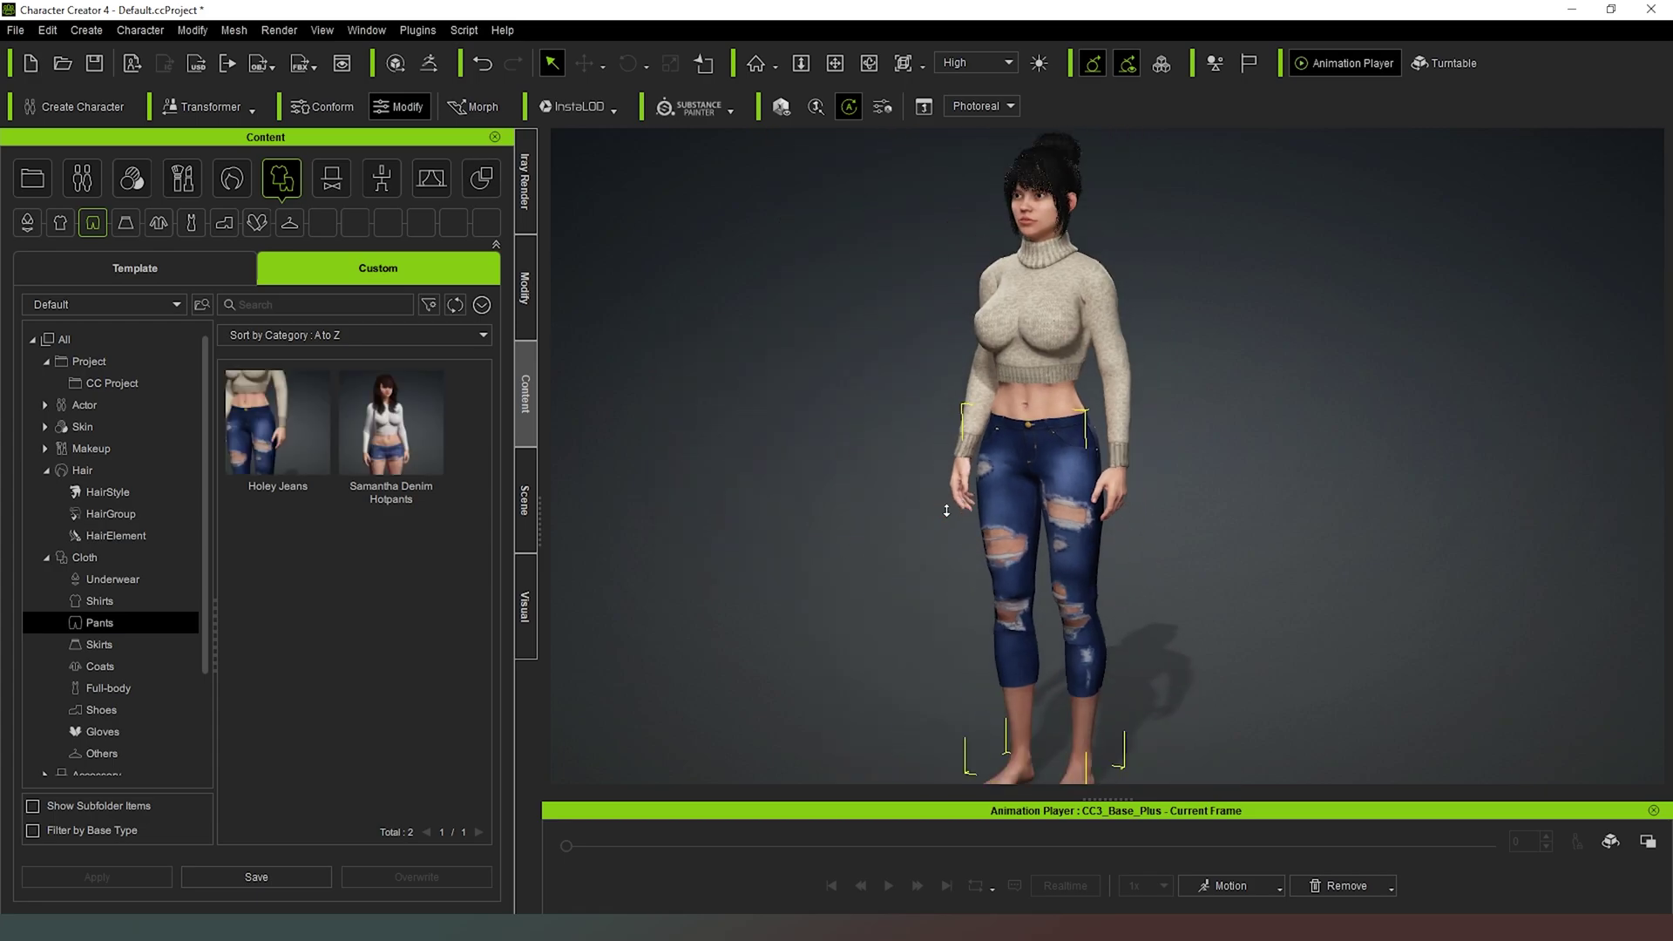
{"action": "scroll", "coordinate": [946, 510], "scroll_direction": "down", "scroll_amount": 2}
{"action": "scroll", "coordinate": [946, 510], "scroll_direction": "down", "scroll_amount": 1}
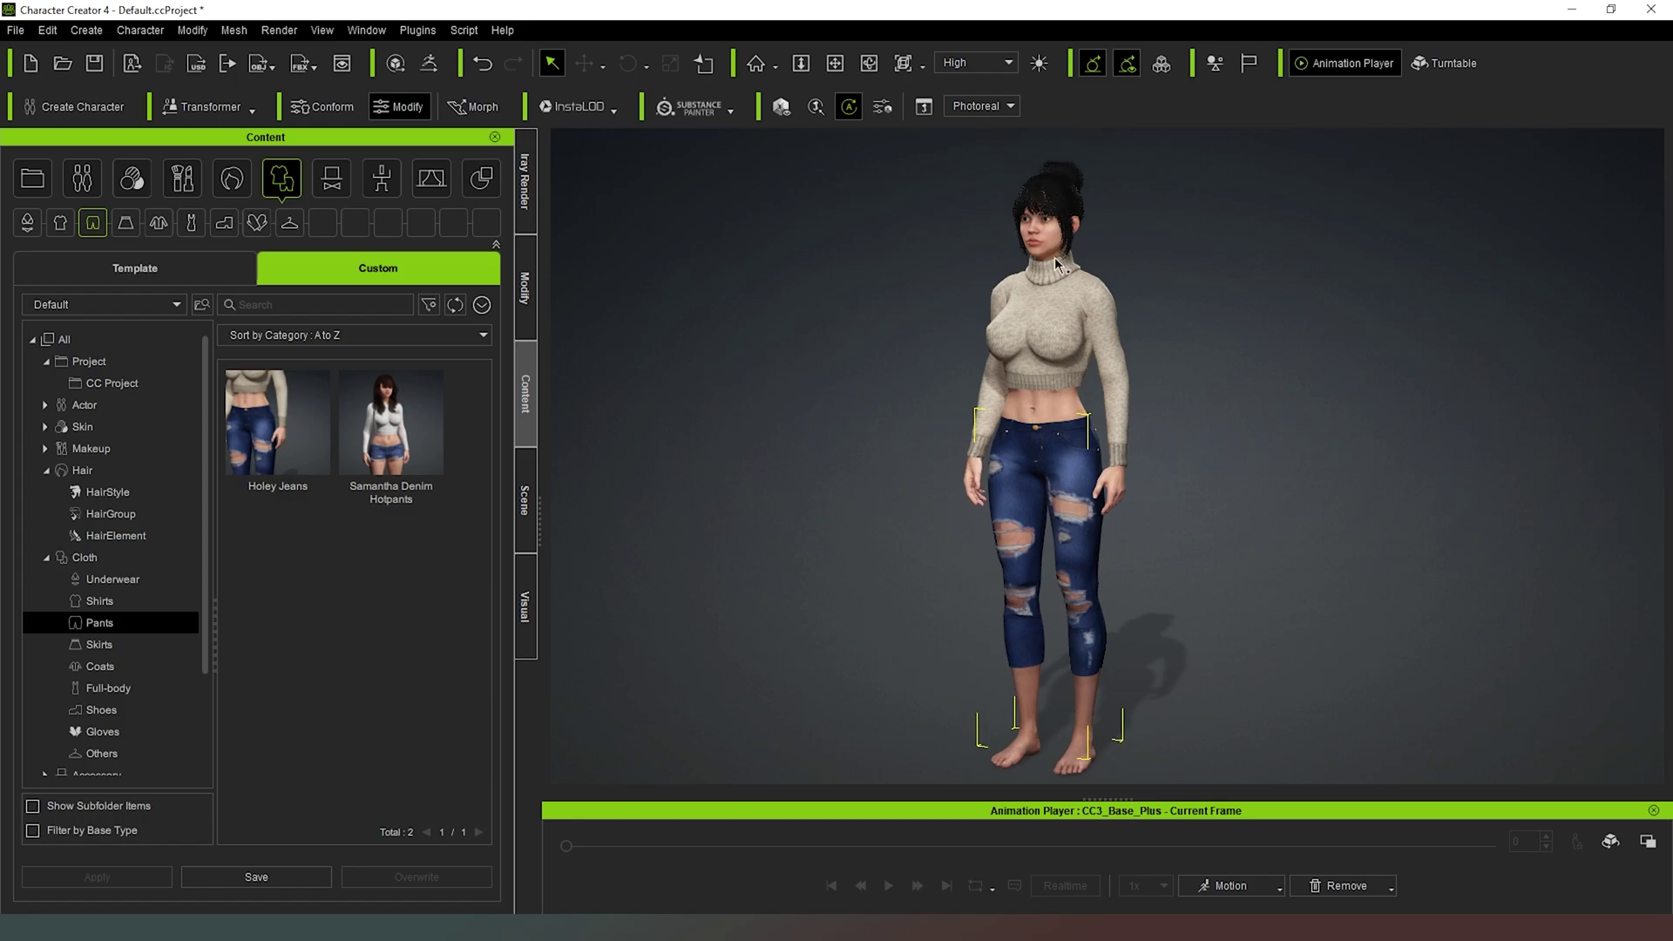
{"action": "left_click", "coordinate": [524, 549]}
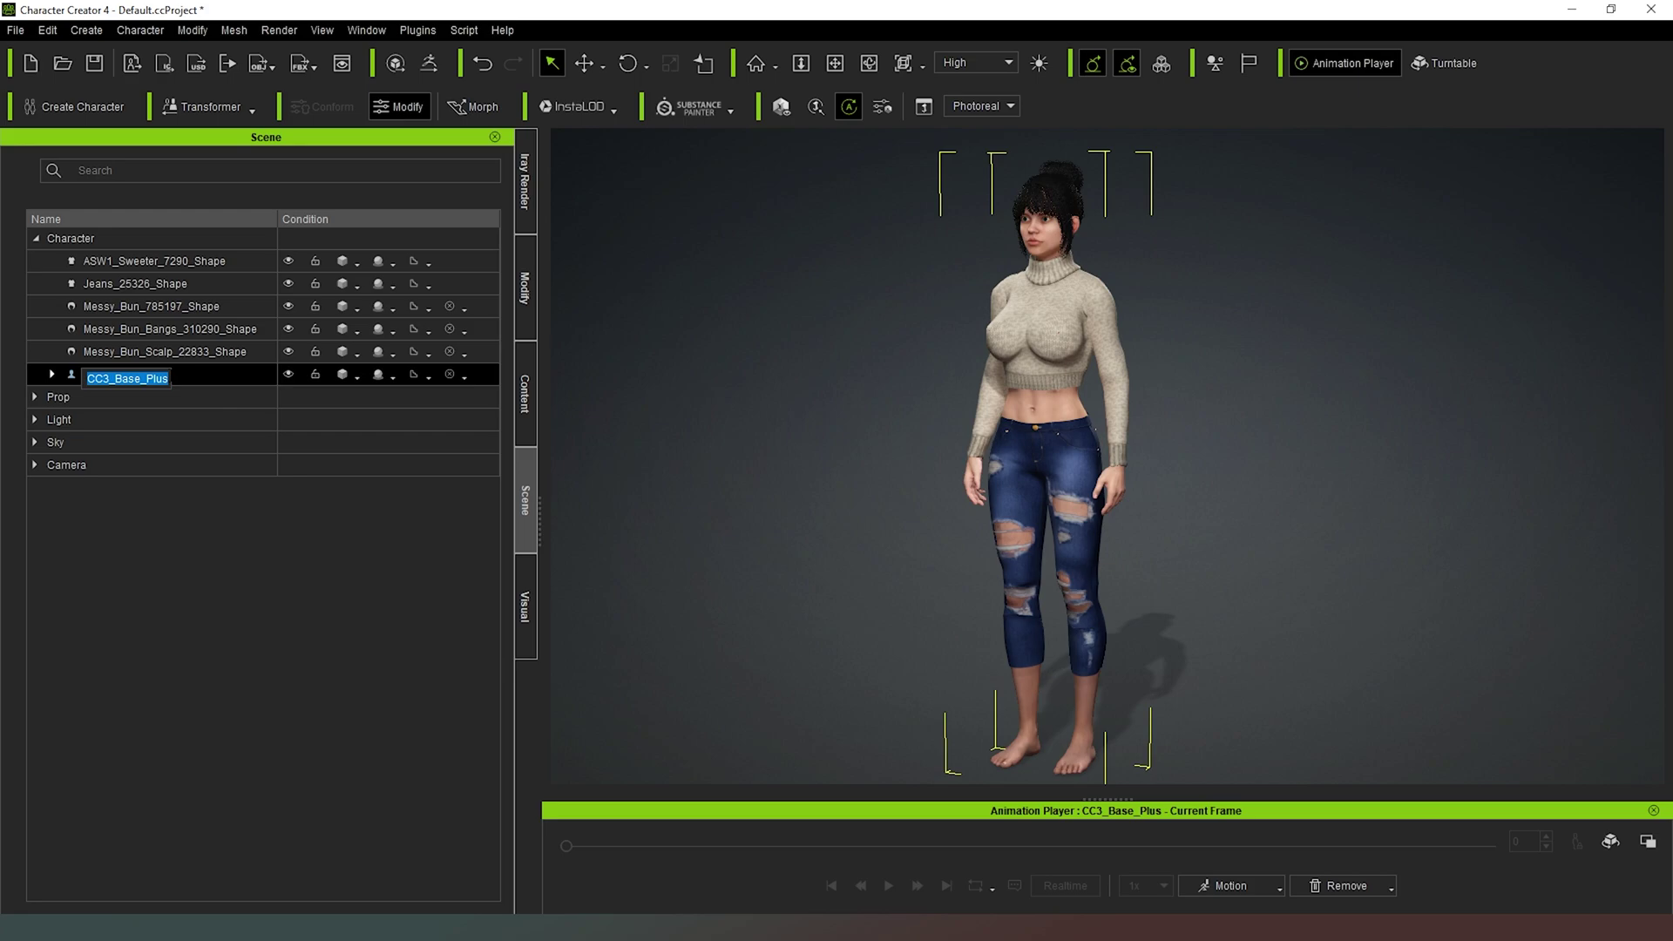
{"action": "type", "text": "Julia"}
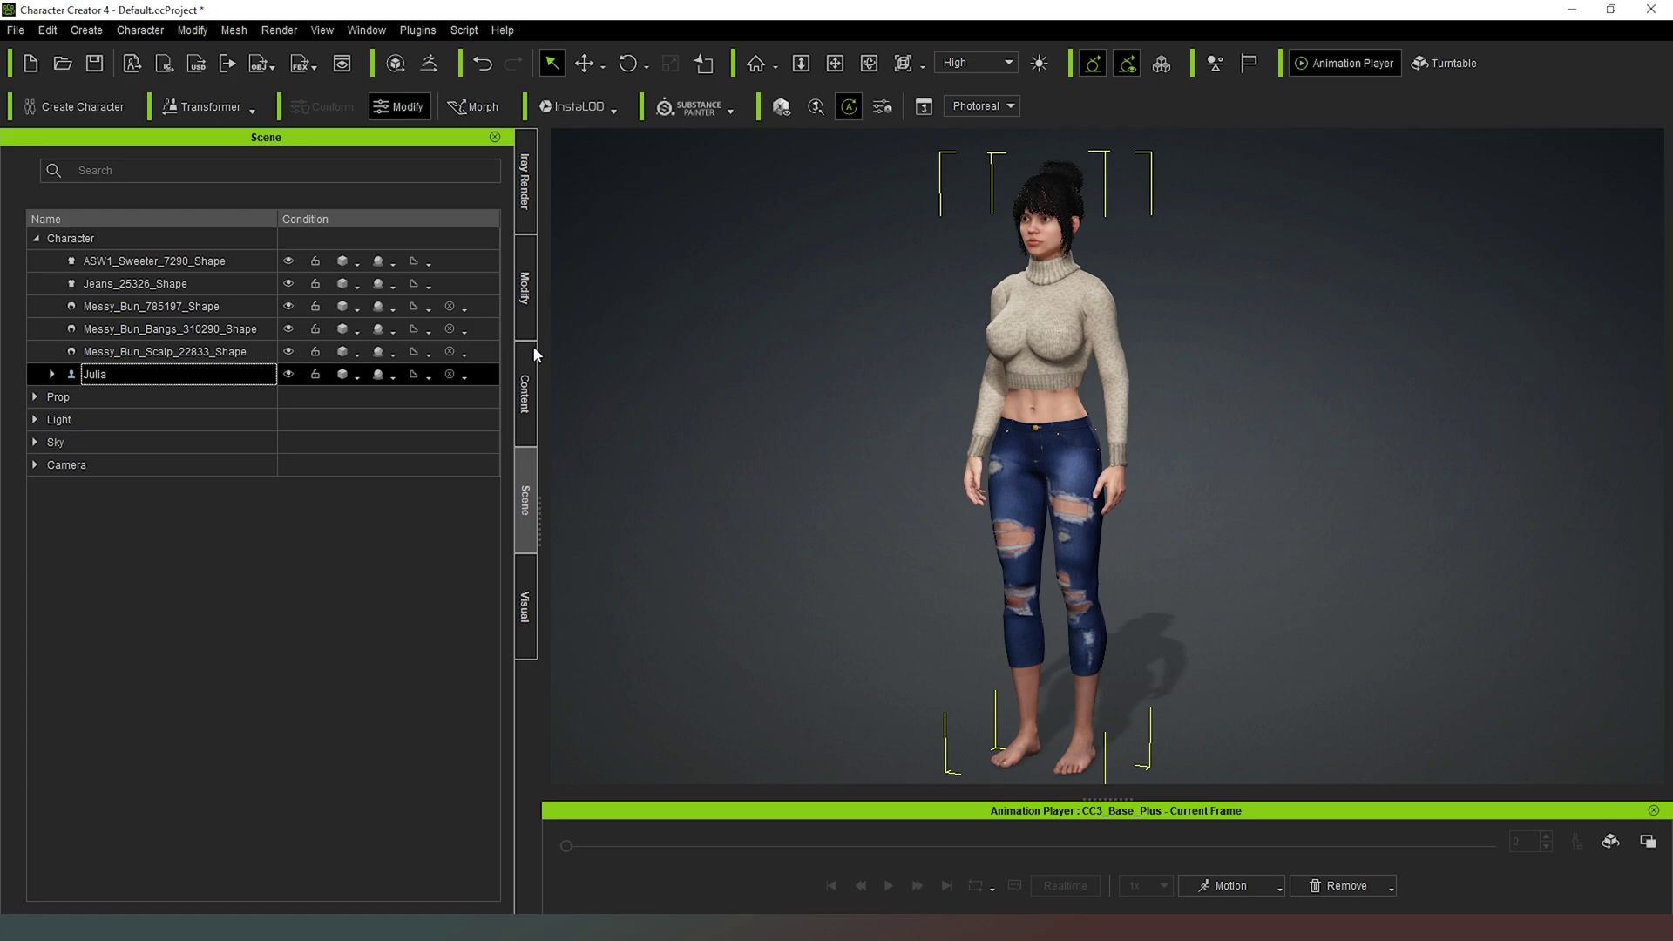
Step: Save the full clothed character as a custom Actor/Character asset named "Julia"
{"action": "left_click", "coordinate": [533, 349]}
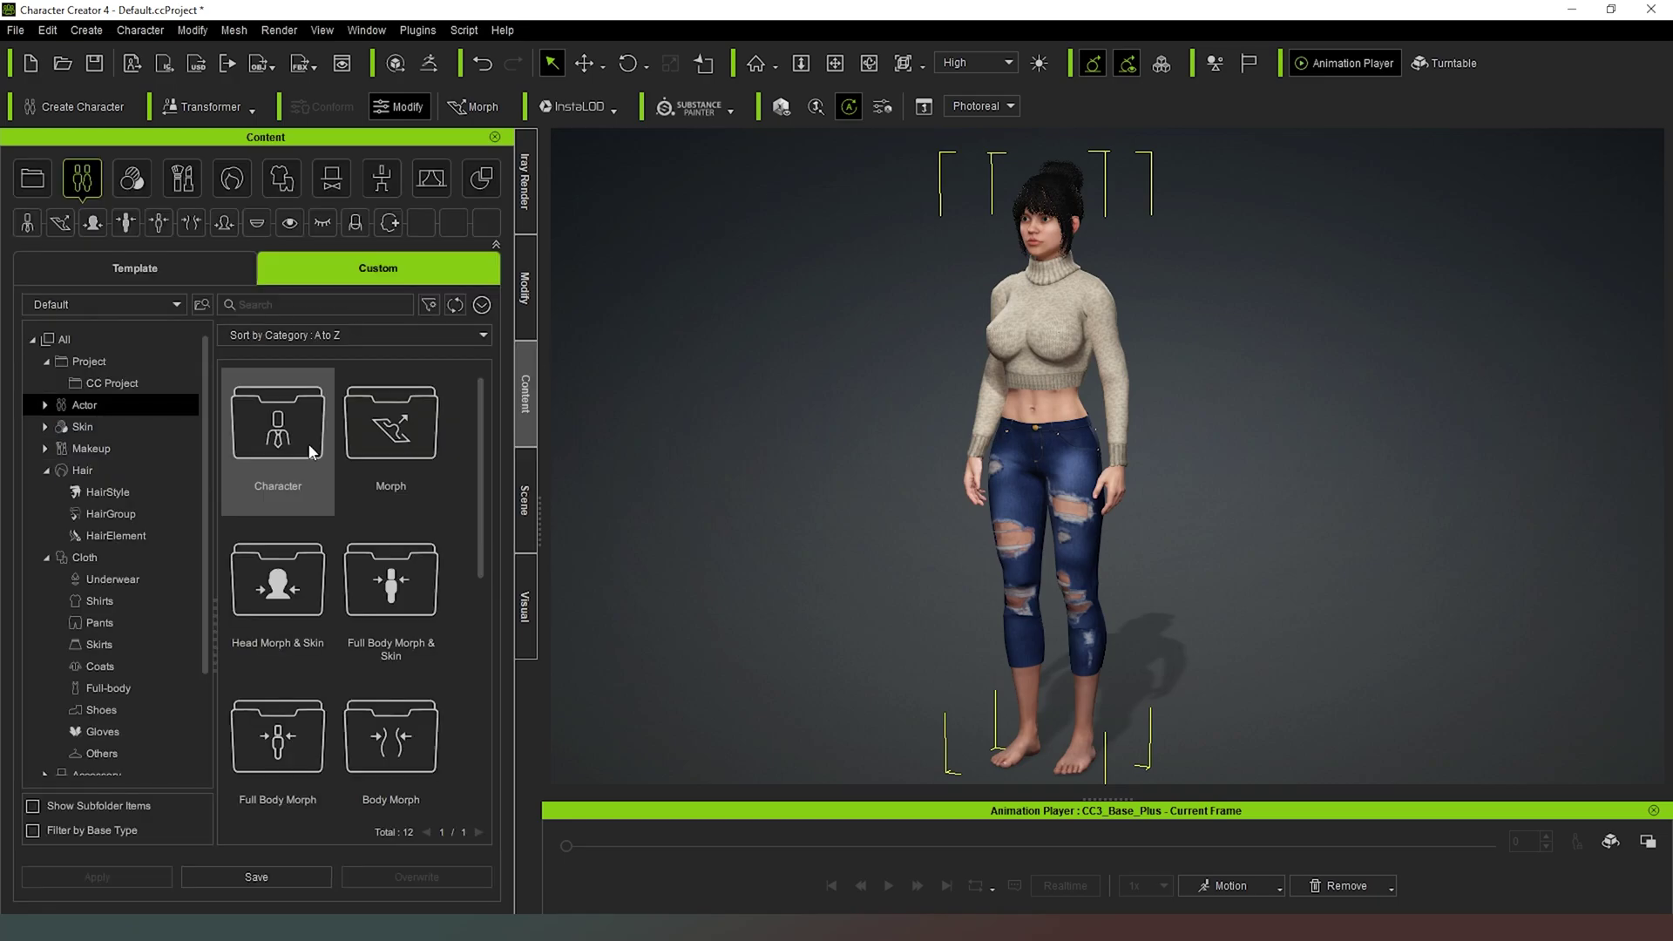
{"action": "double_click", "coordinate": [311, 450]}
{"action": "left_click", "coordinate": [256, 876]}
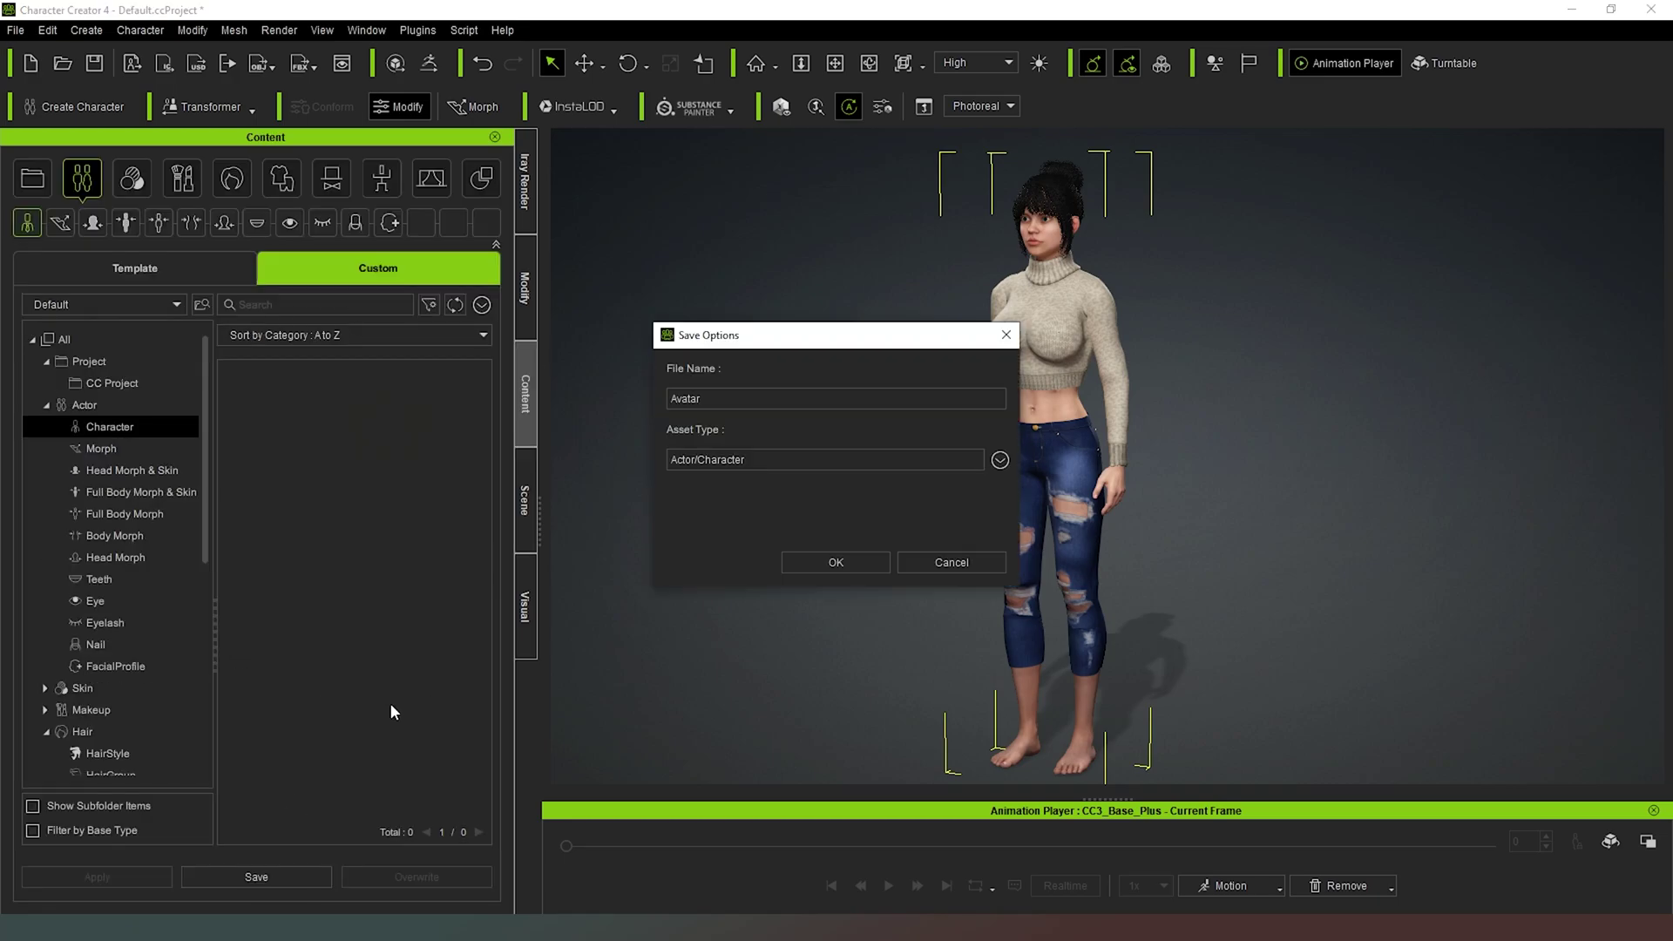
{"action": "double_click", "coordinate": [721, 399]}
{"action": "type", "text": "Julia"}
{"action": "left_click", "coordinate": [825, 560]}
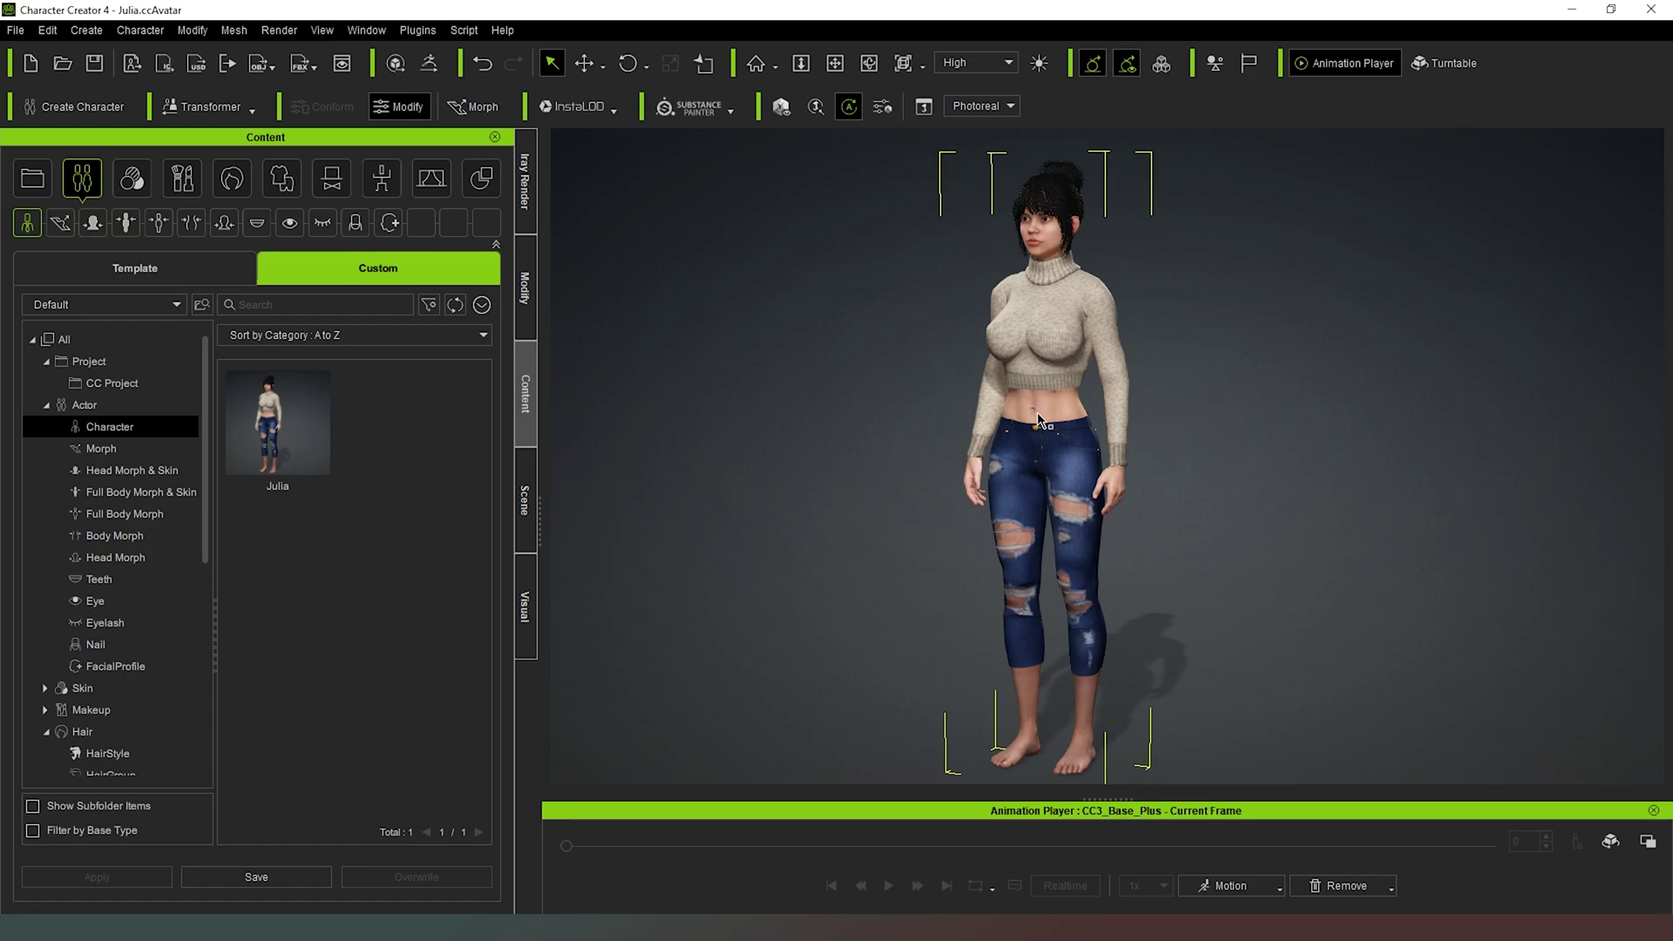
Step: Activate spring physics on the character's two breast bones with Edit Spring
{"action": "left_click", "coordinate": [527, 277]}
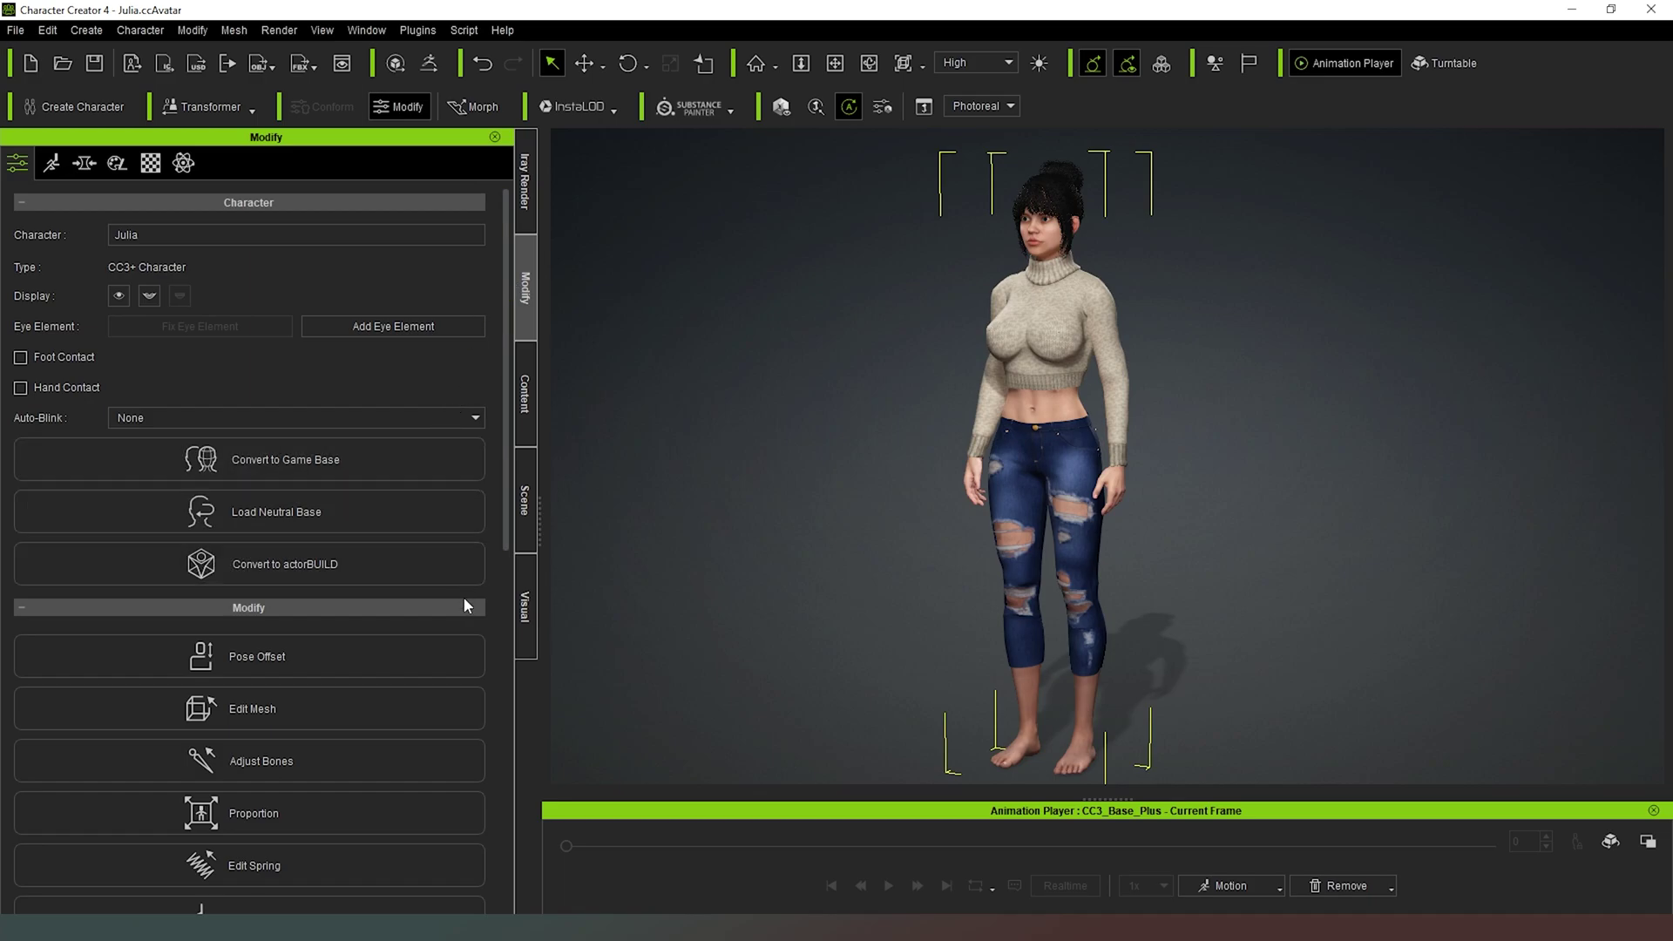
{"action": "scroll", "coordinate": [467, 627], "scroll_direction": "down", "scroll_amount": 2}
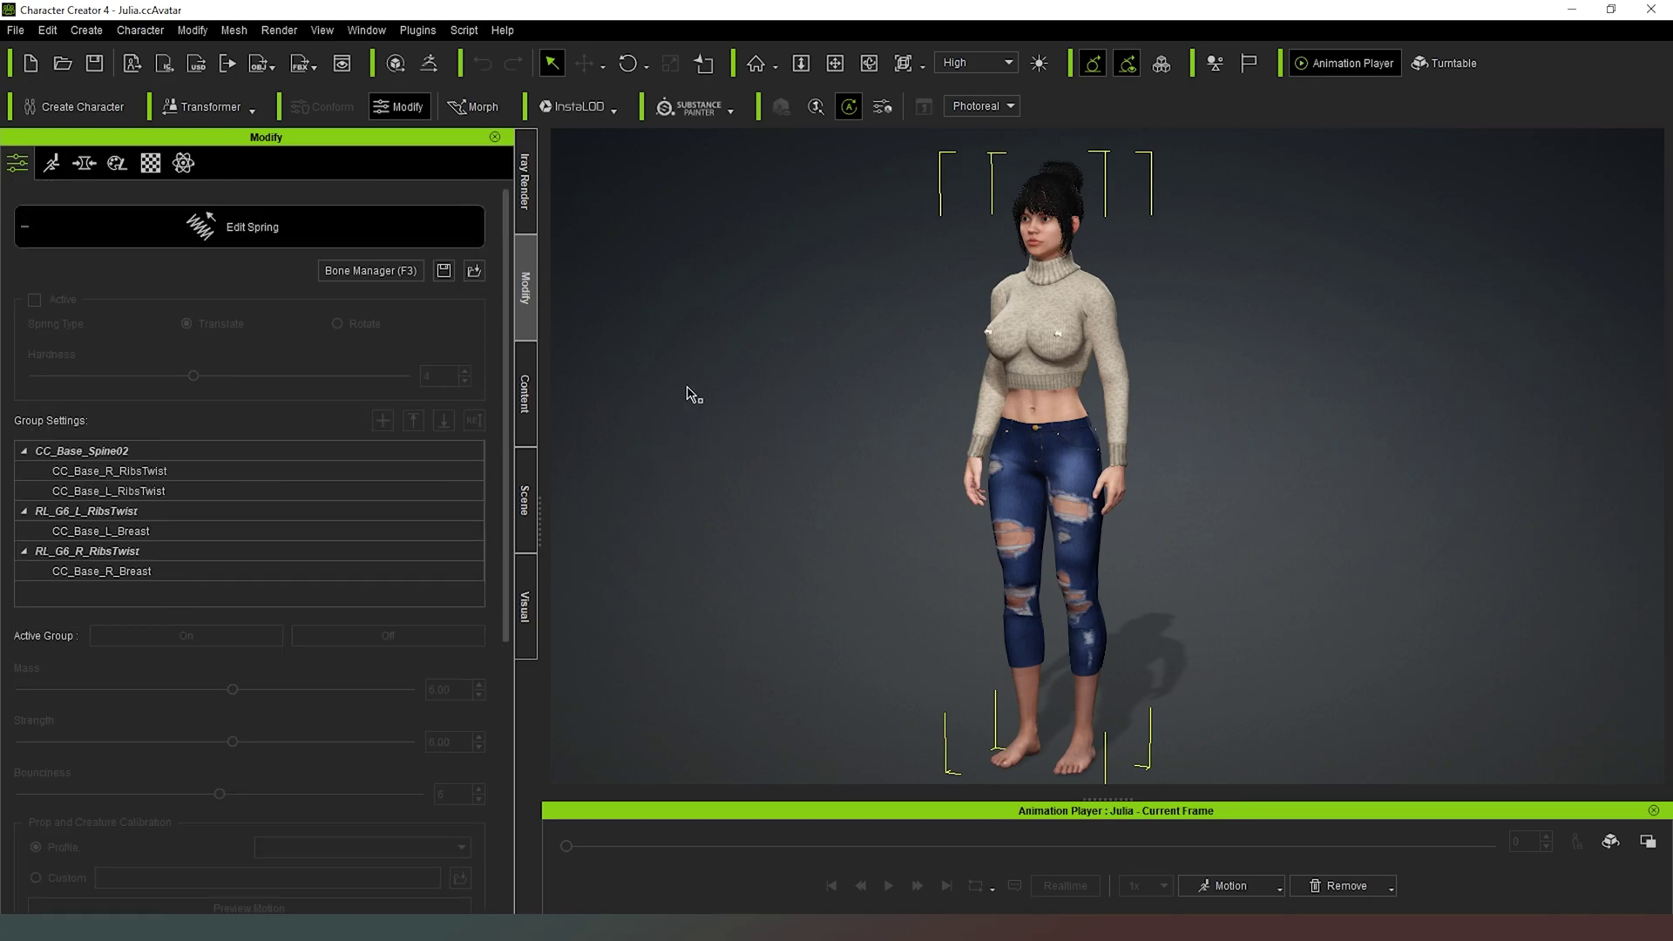
{"action": "left_click", "coordinate": [987, 334]}
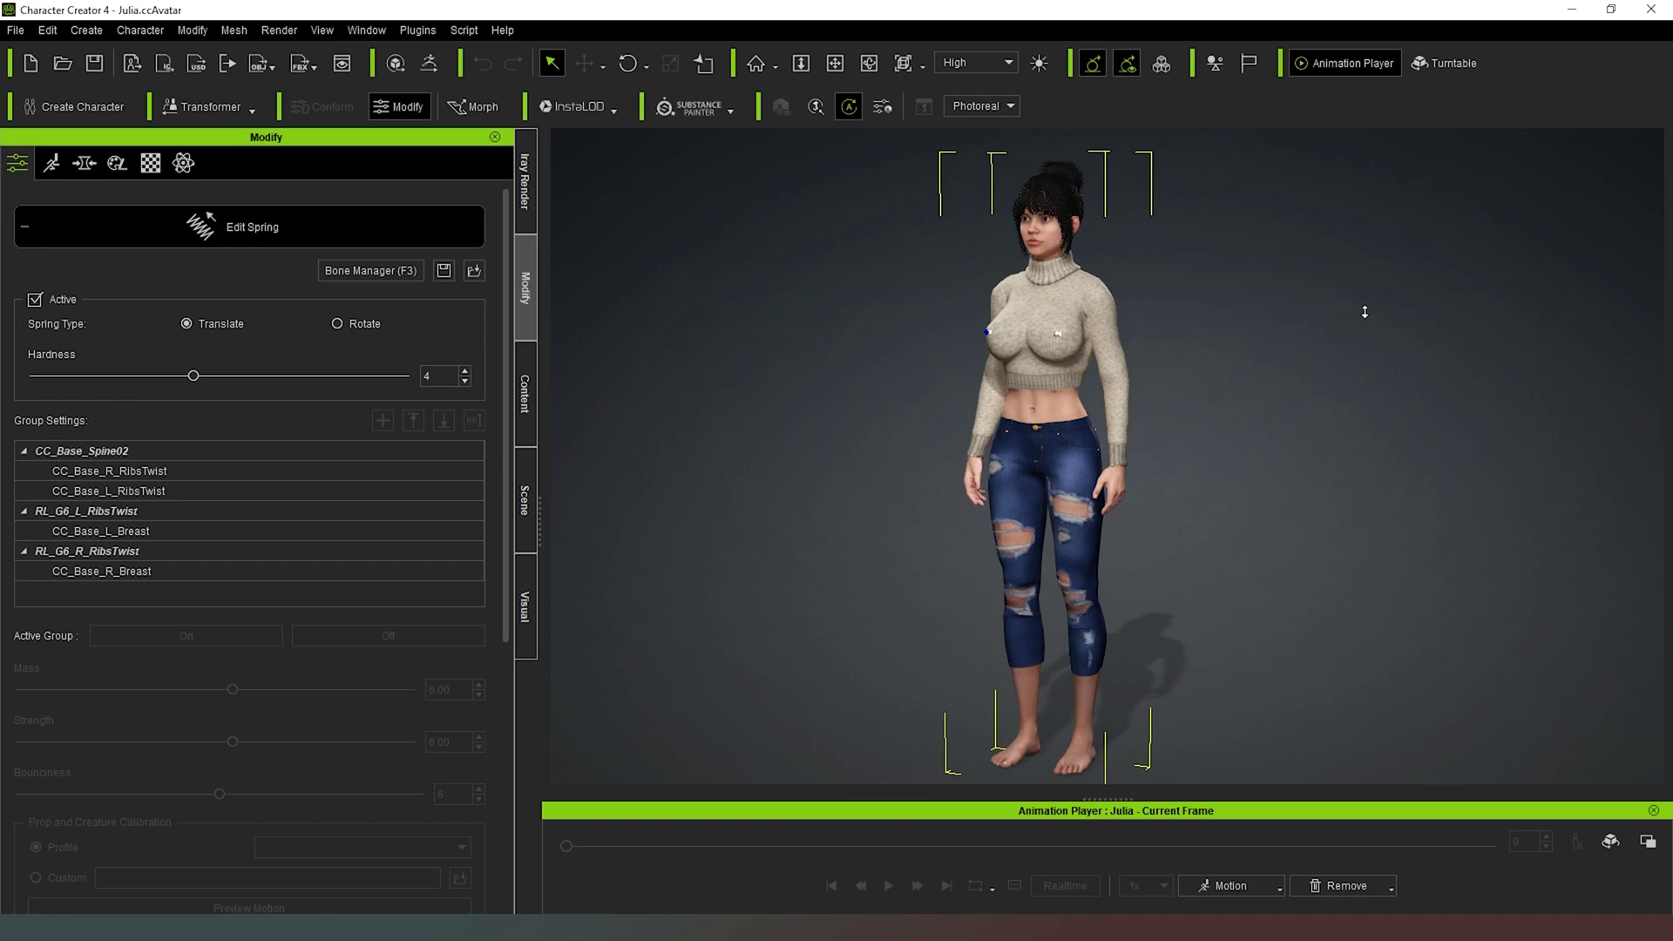
{"action": "scroll", "coordinate": [1364, 311], "scroll_direction": "up", "scroll_amount": 3}
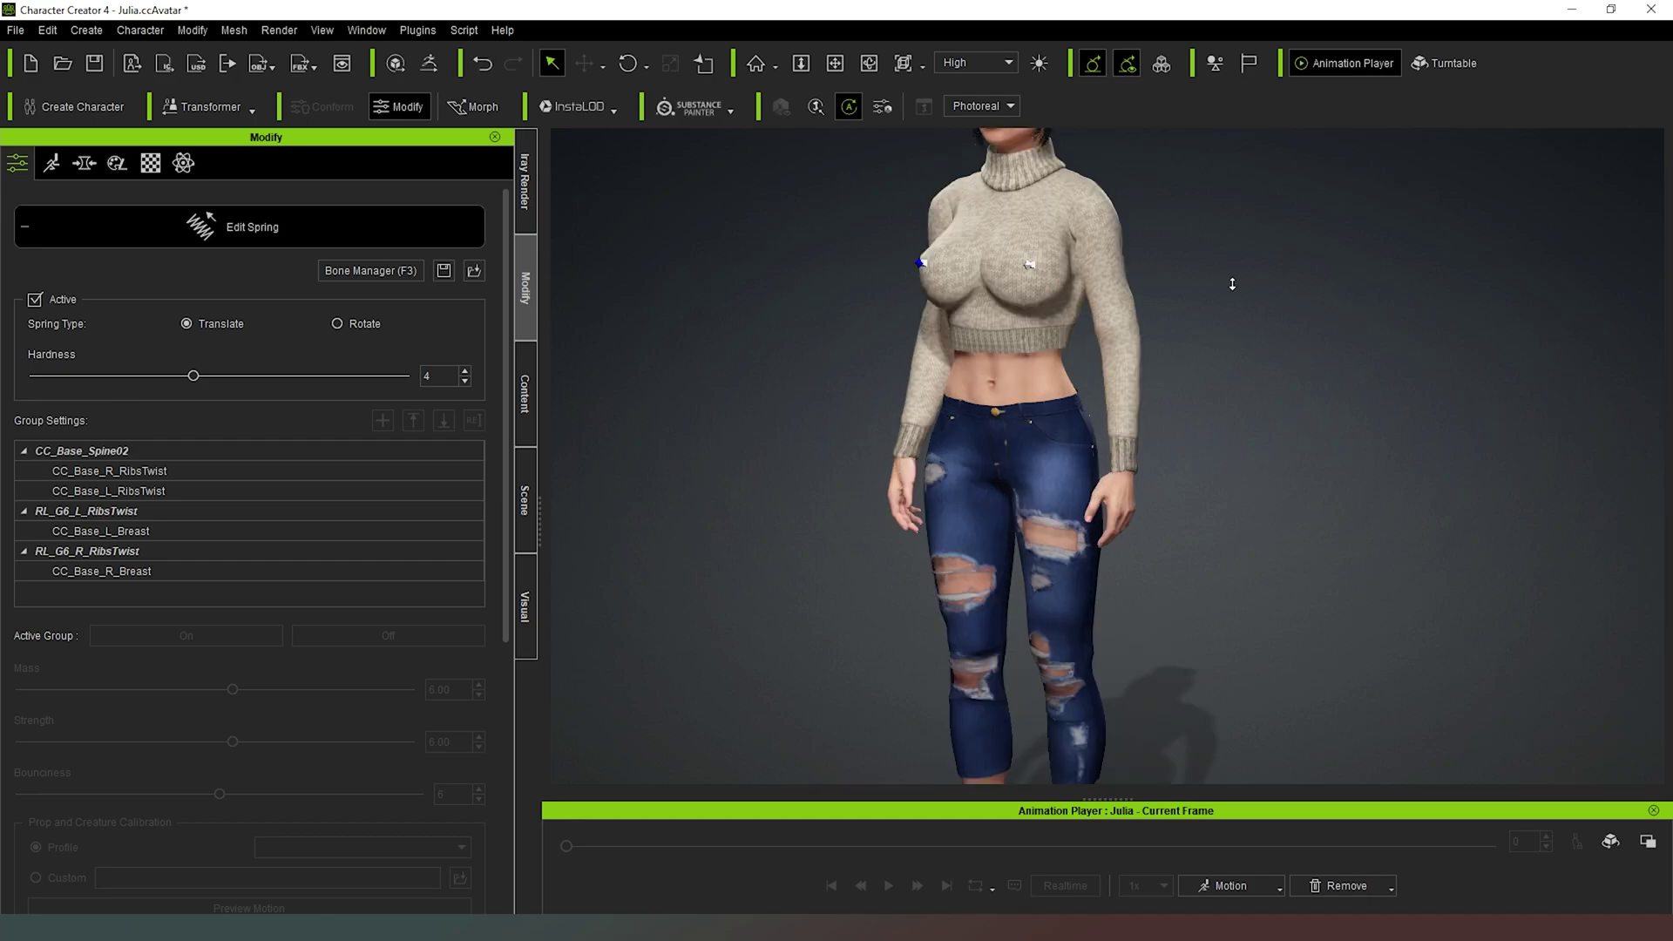
{"action": "scroll", "coordinate": [1232, 284], "scroll_direction": "up", "scroll_amount": 2}
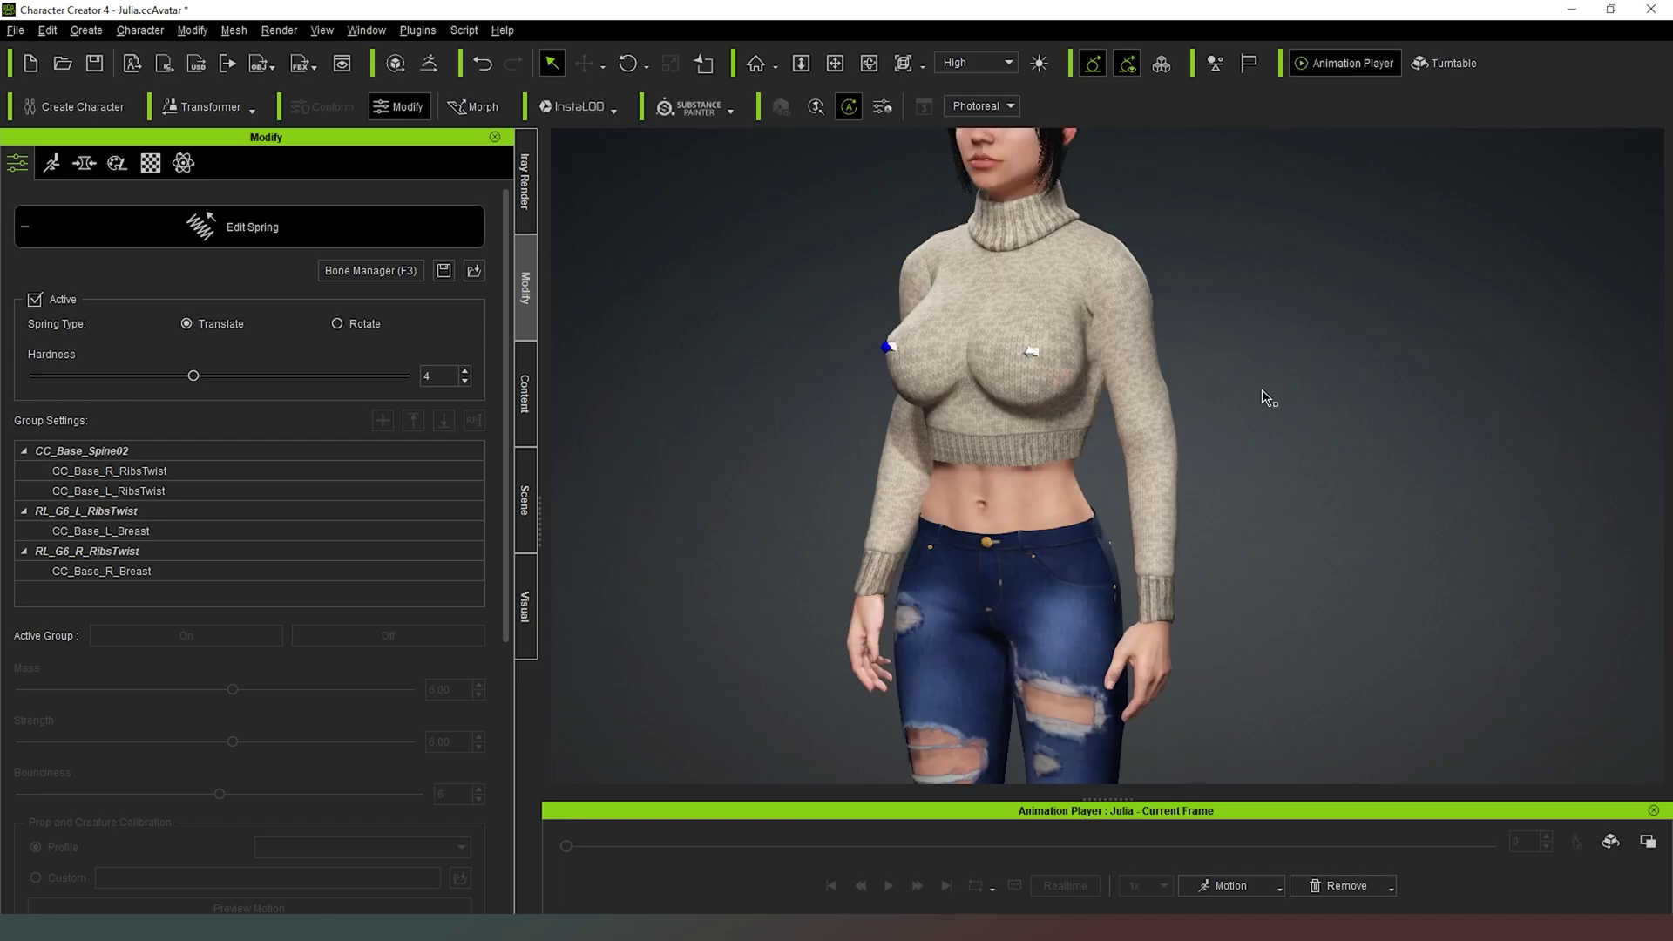
{"action": "left_click", "coordinate": [1028, 353]}
{"action": "left_click", "coordinate": [688, 266]}
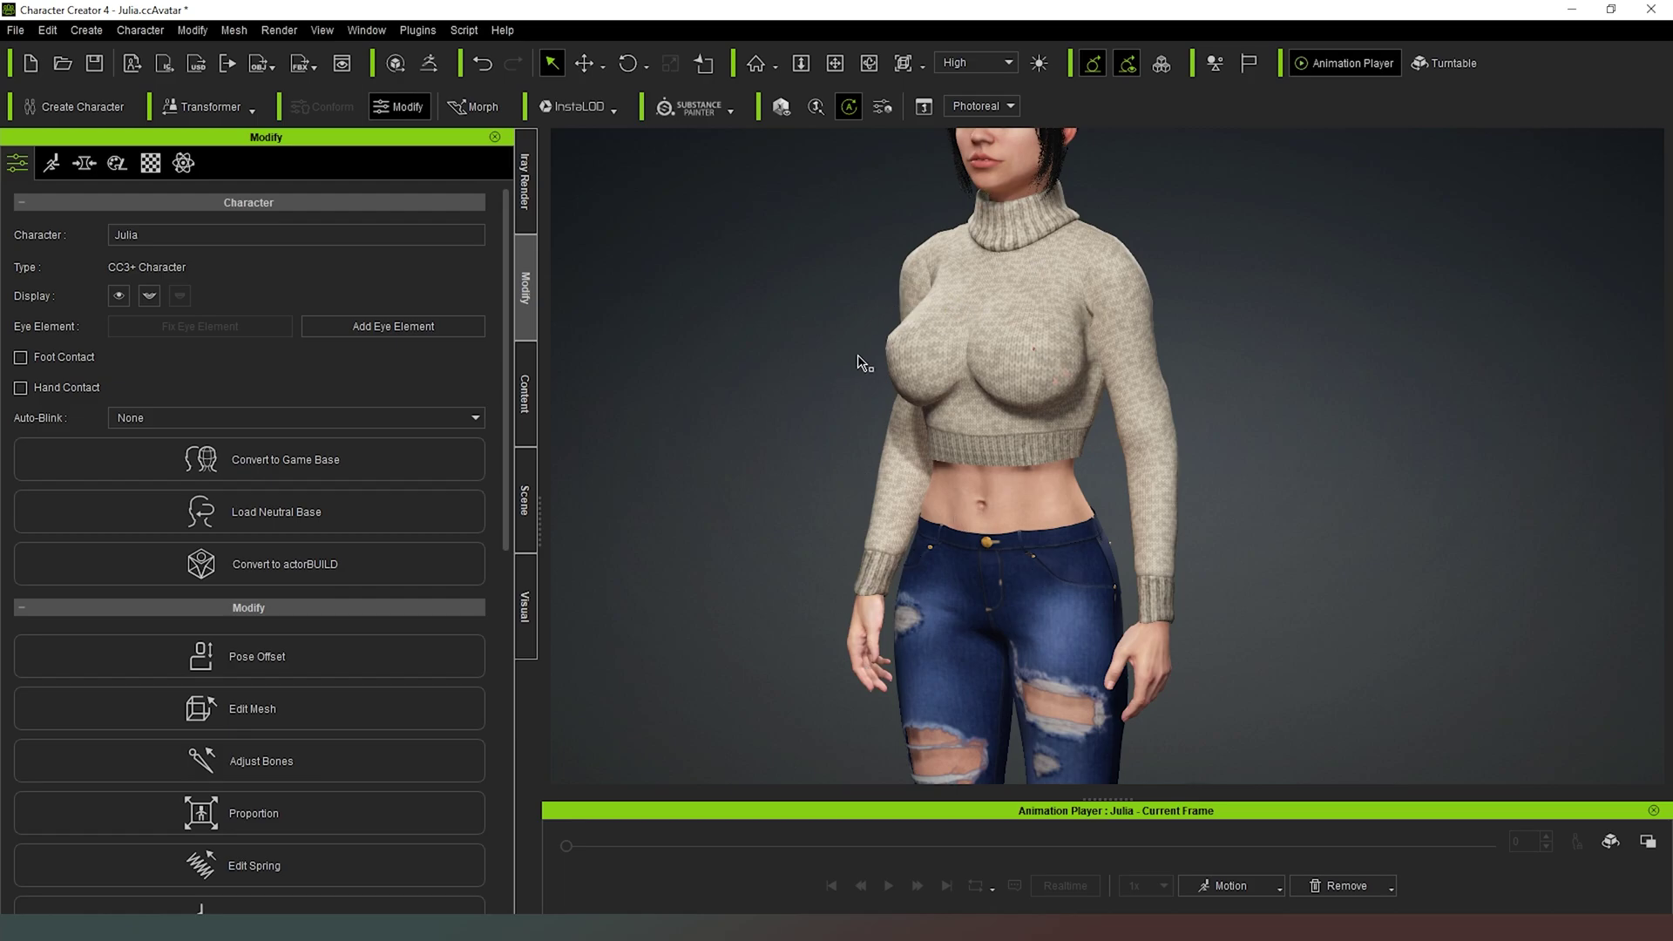
Step: Apply the Walk_F motion from the Motion-Plus template folder Animated/1.Acting/02_Female to the character
{"action": "scroll", "coordinate": [859, 364], "scroll_direction": "down", "scroll_amount": 3}
{"action": "scroll", "coordinate": [836, 373], "scroll_direction": "down", "scroll_amount": 2}
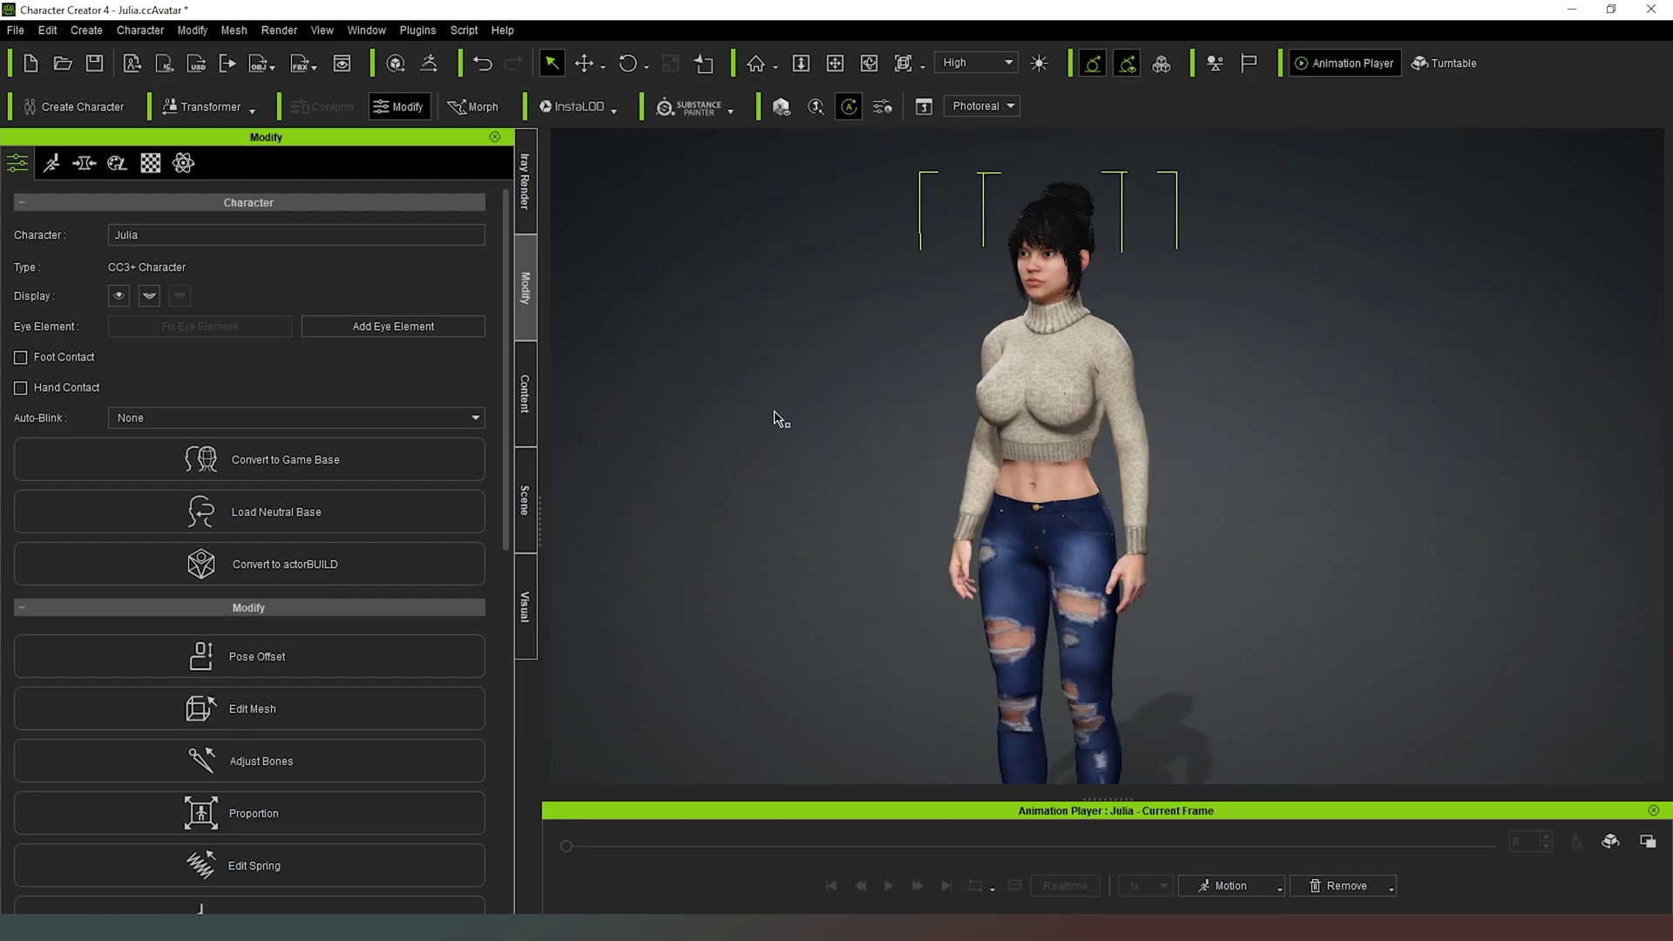
{"action": "left_click", "coordinate": [526, 393]}
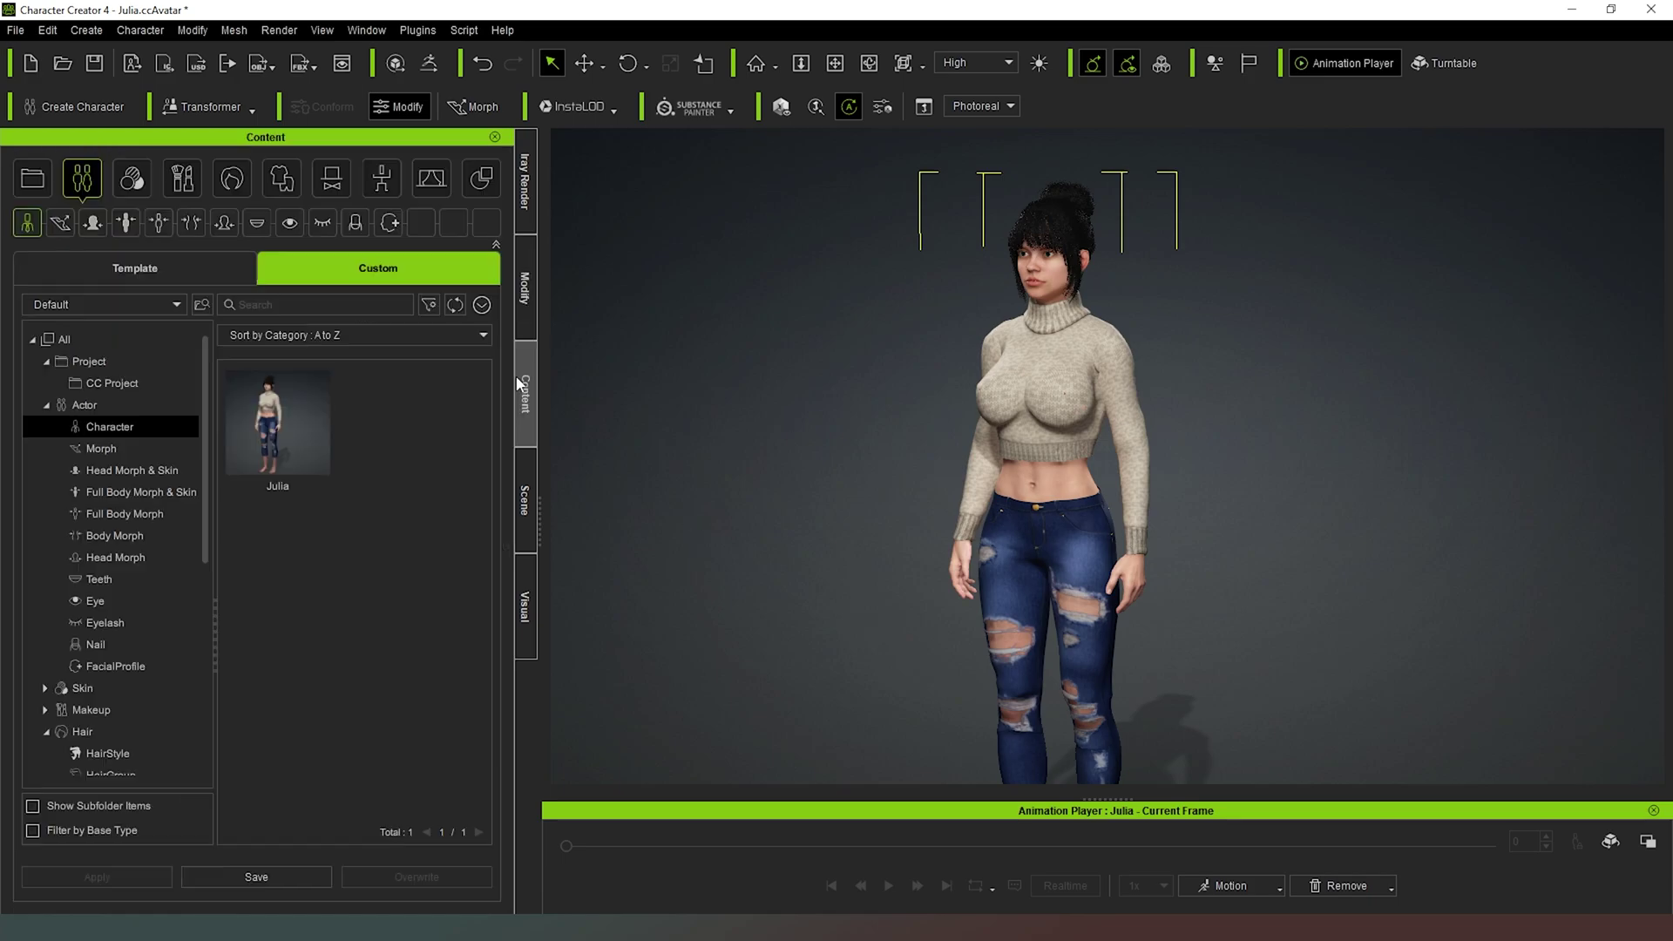
{"action": "left_click", "coordinate": [173, 259]}
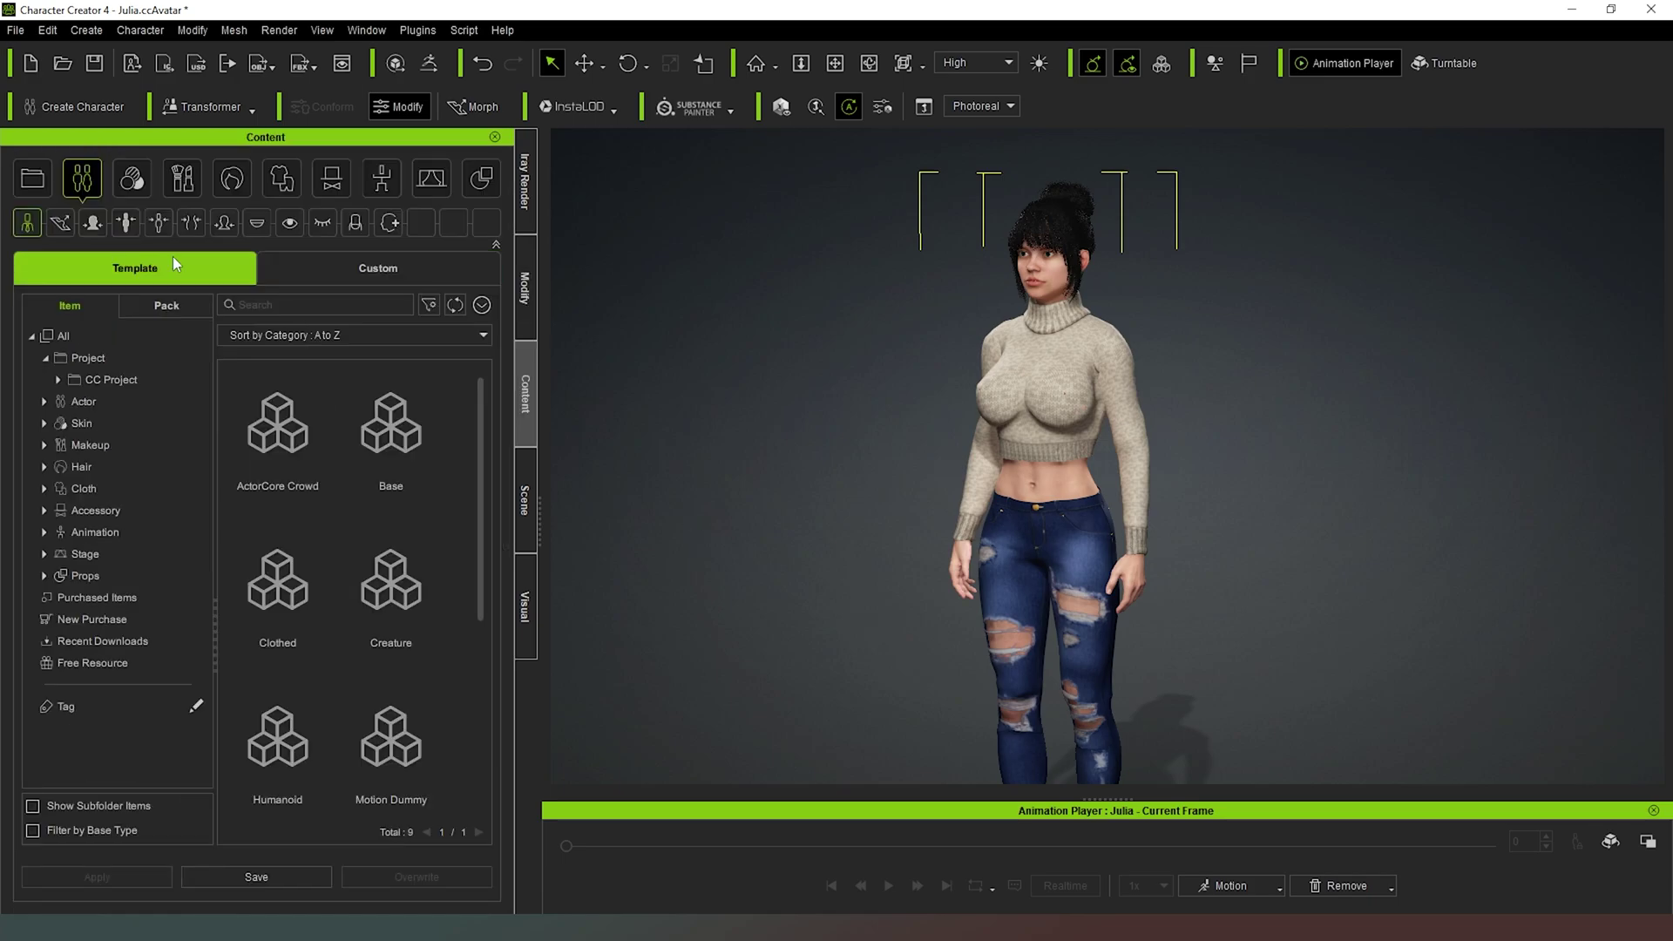
{"action": "left_click", "coordinate": [381, 178]}
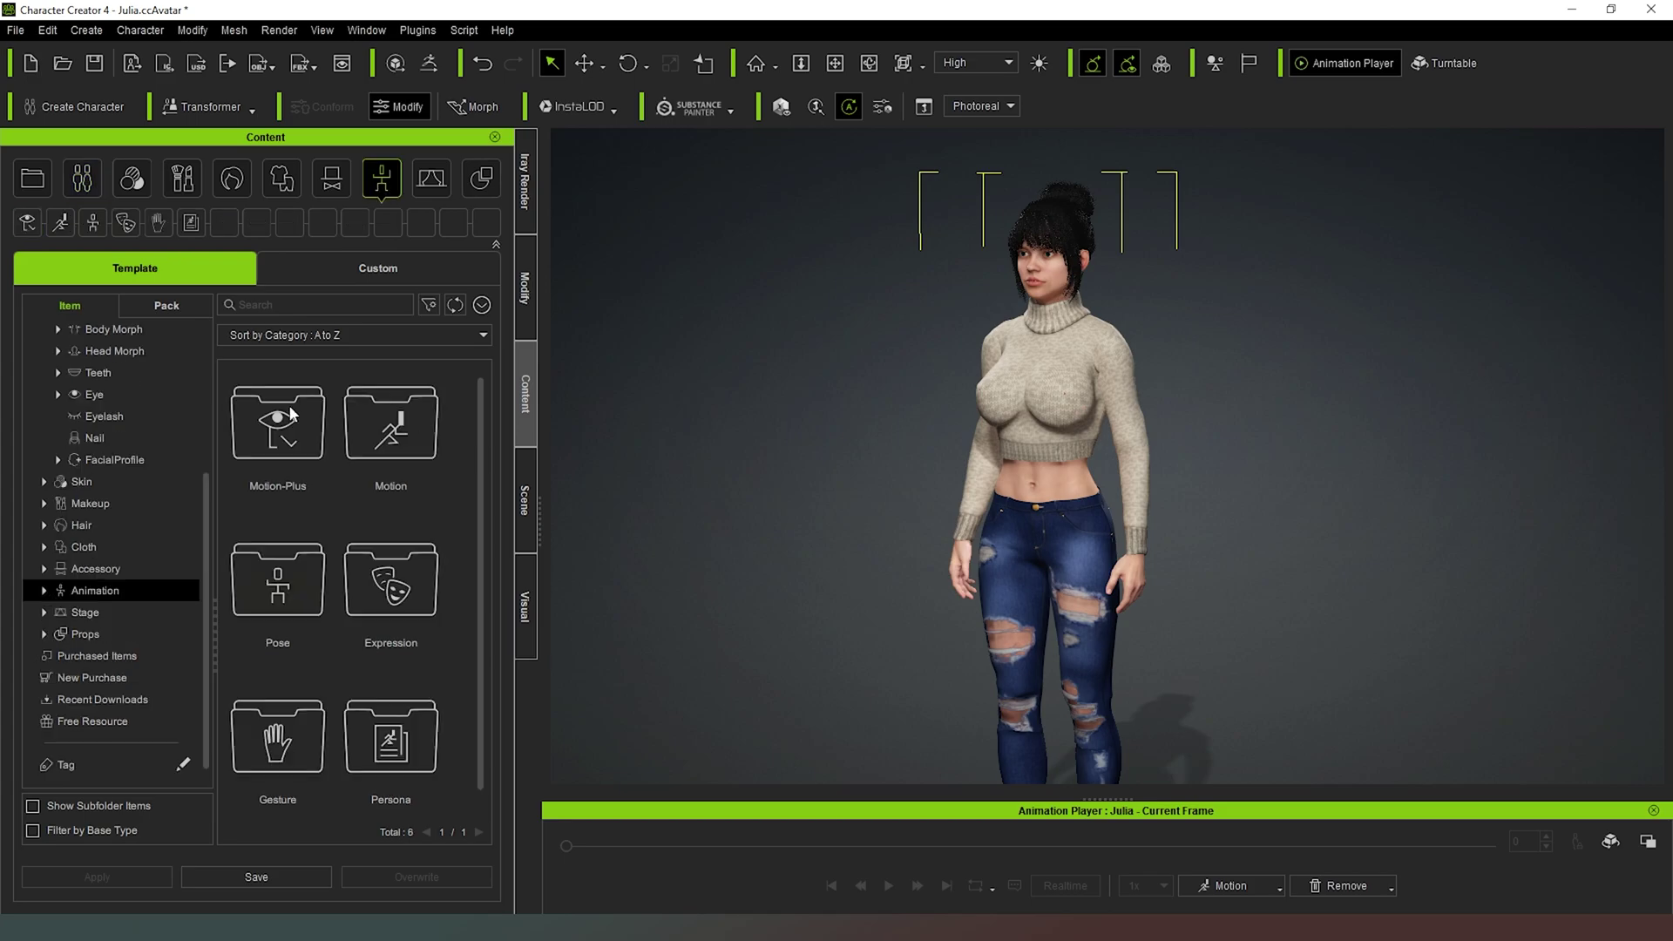
{"action": "double_click", "coordinate": [292, 416]}
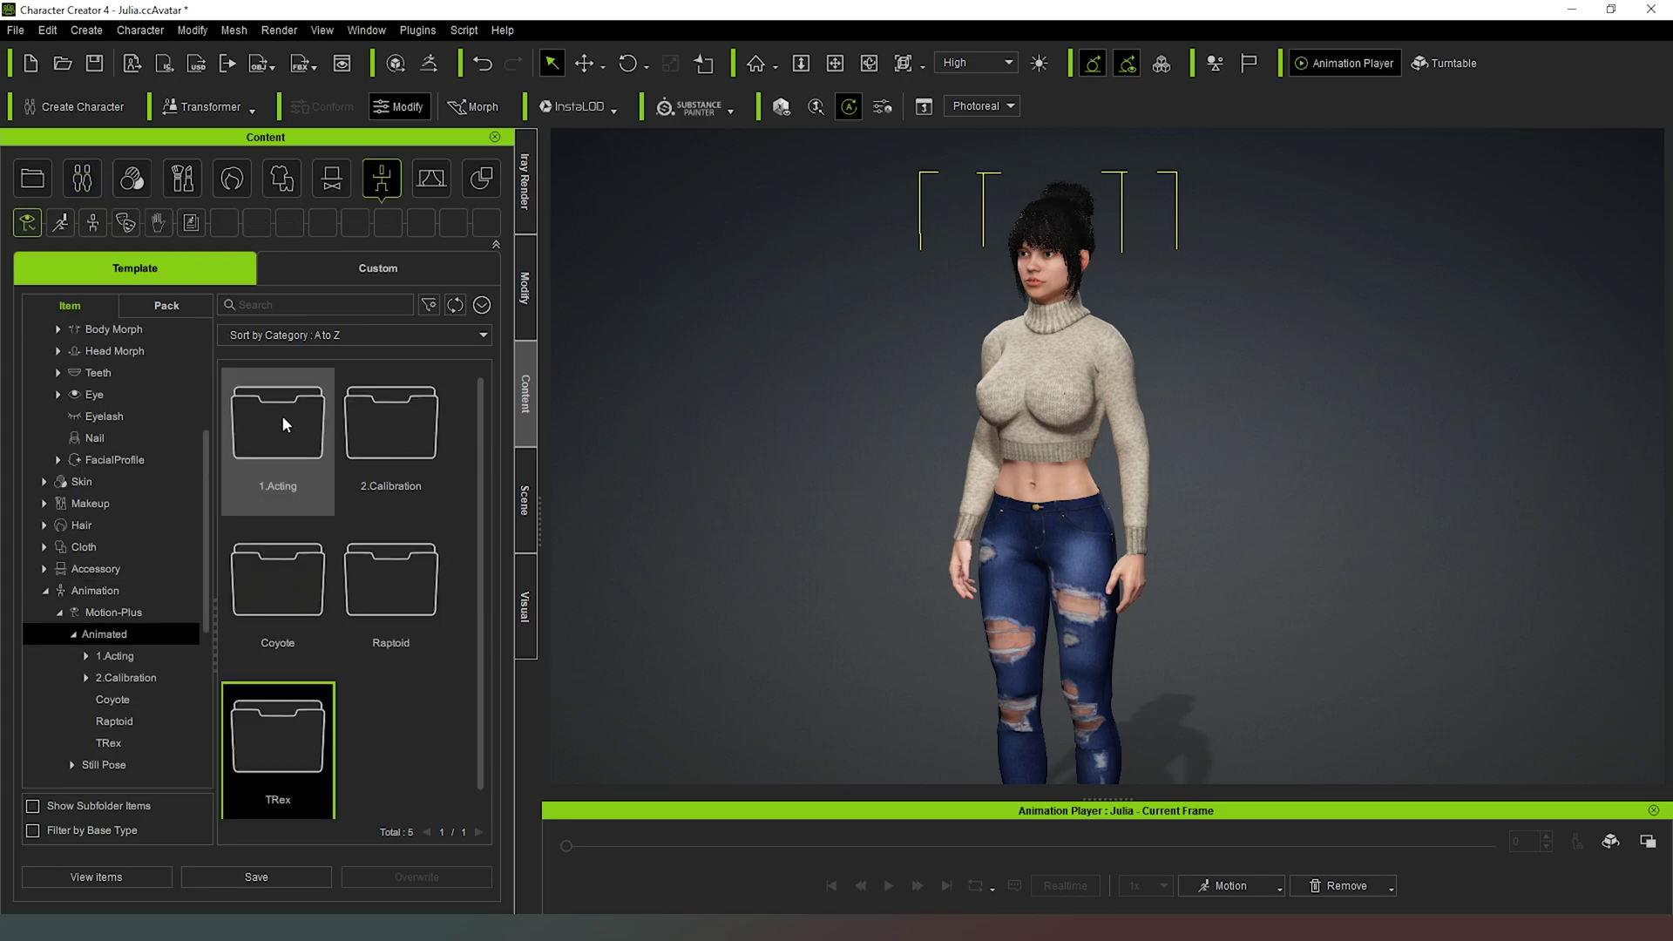
{"action": "double_click", "coordinate": [300, 427]}
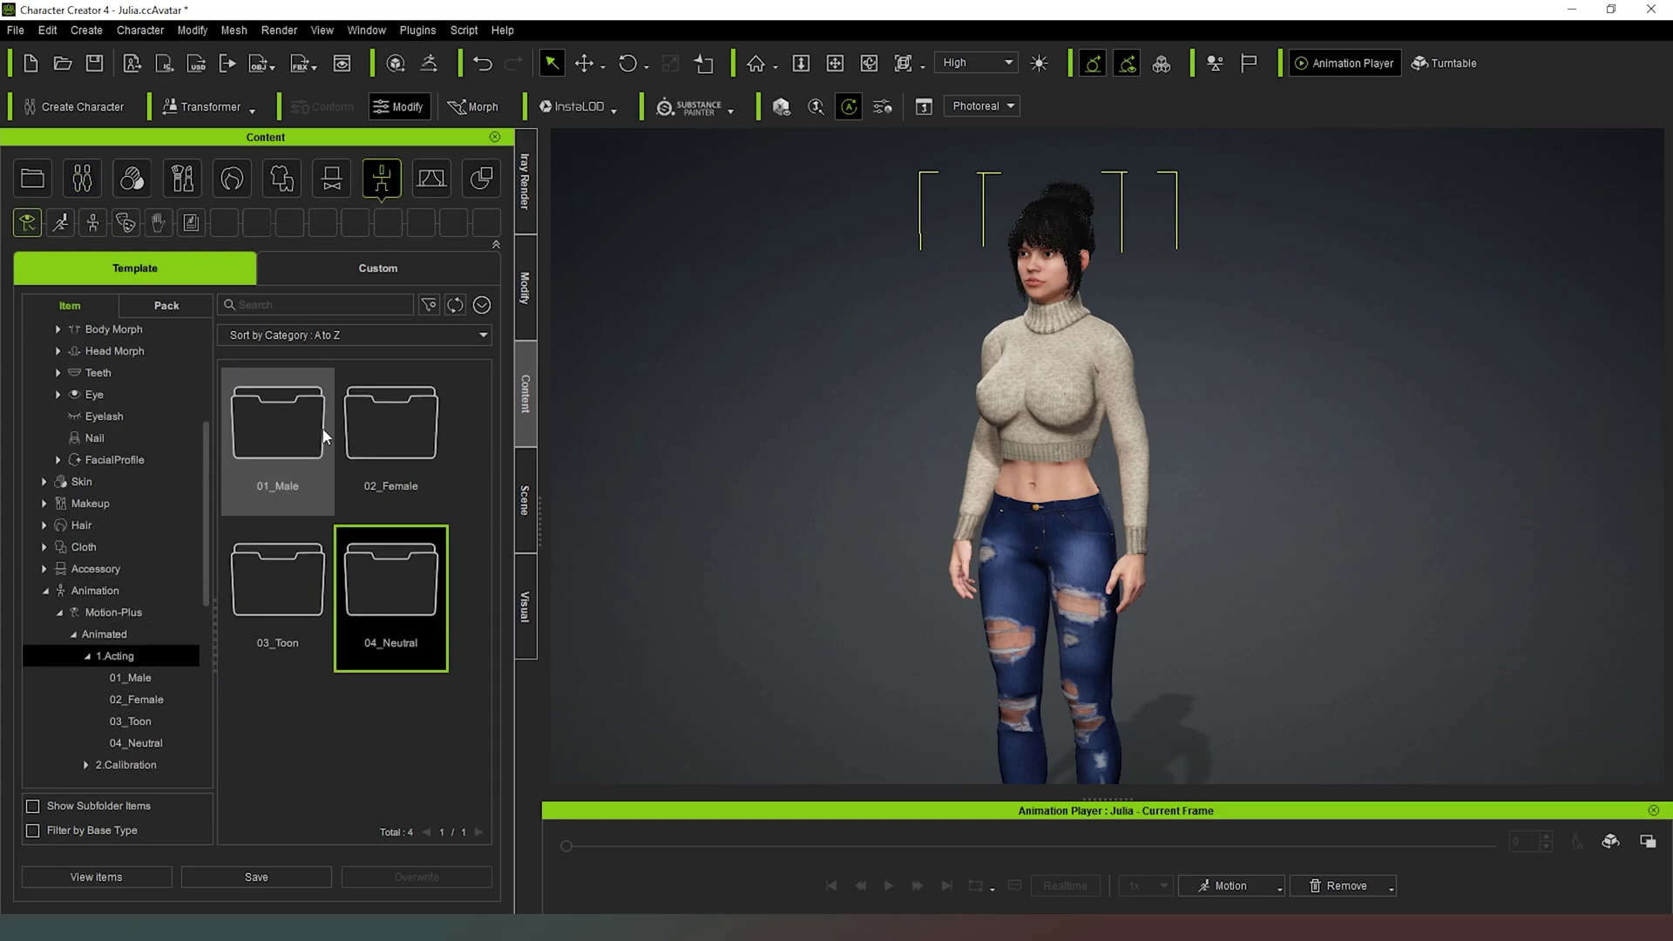
{"action": "double_click", "coordinate": [400, 427]}
{"action": "scroll", "coordinate": [397, 562], "scroll_direction": "down", "scroll_amount": 1}
{"action": "double_click", "coordinate": [292, 718]}
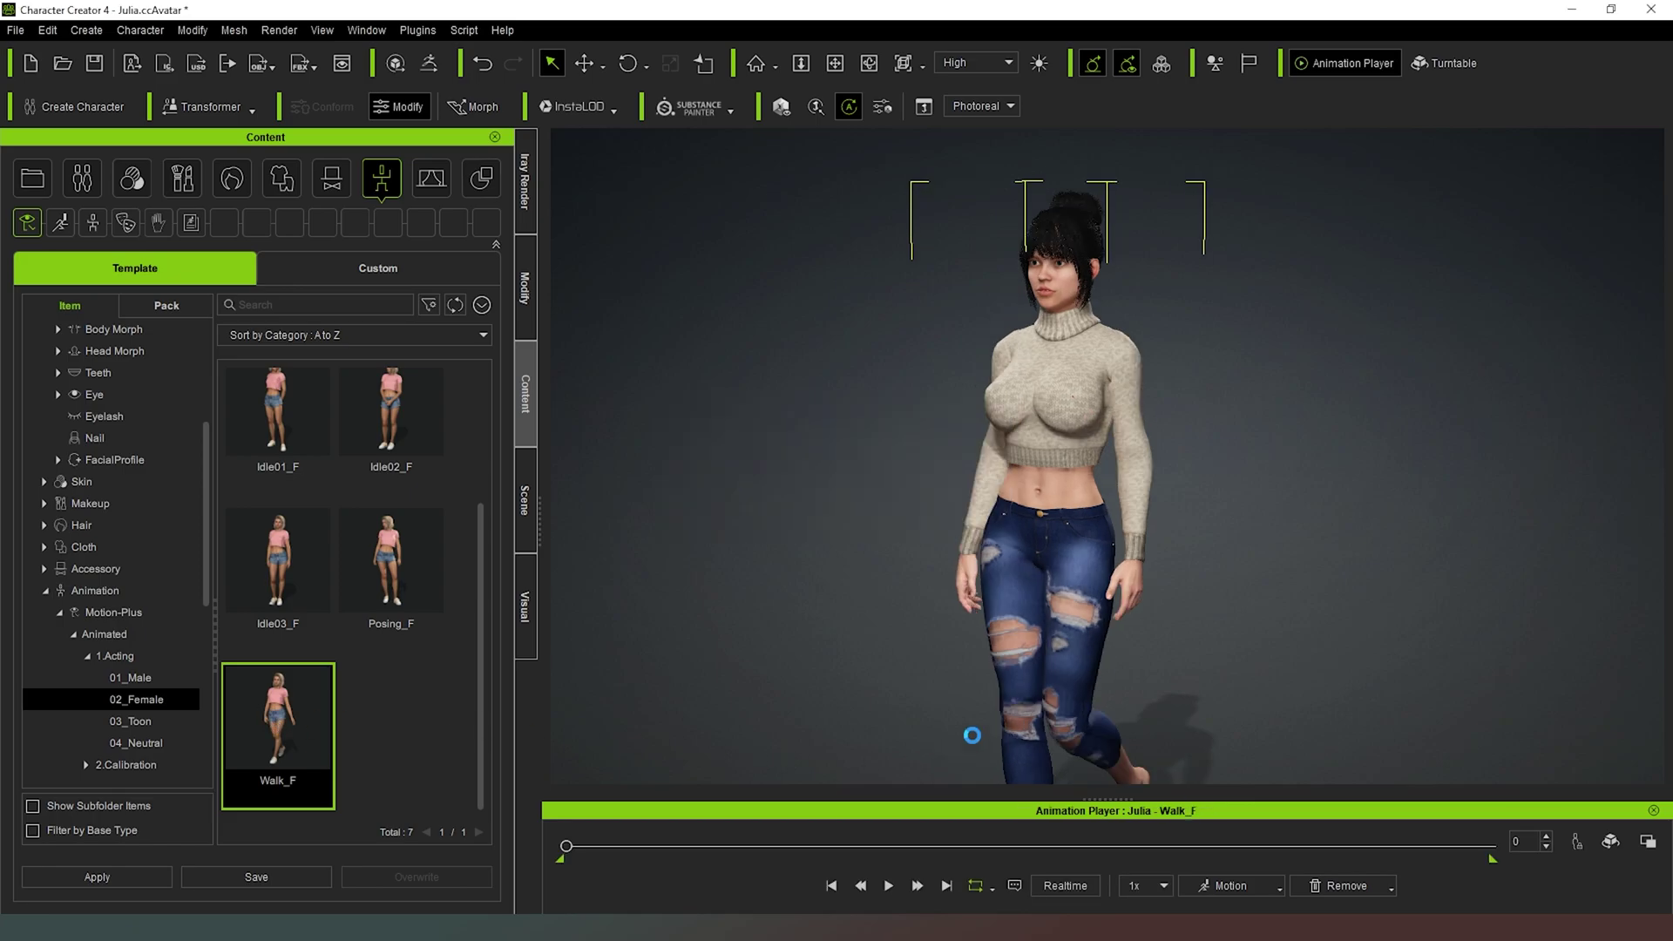
Step: Play the walk motion to check how the hair, sweater and jeans follow the body, and pause it
{"action": "left_click", "coordinate": [886, 891]}
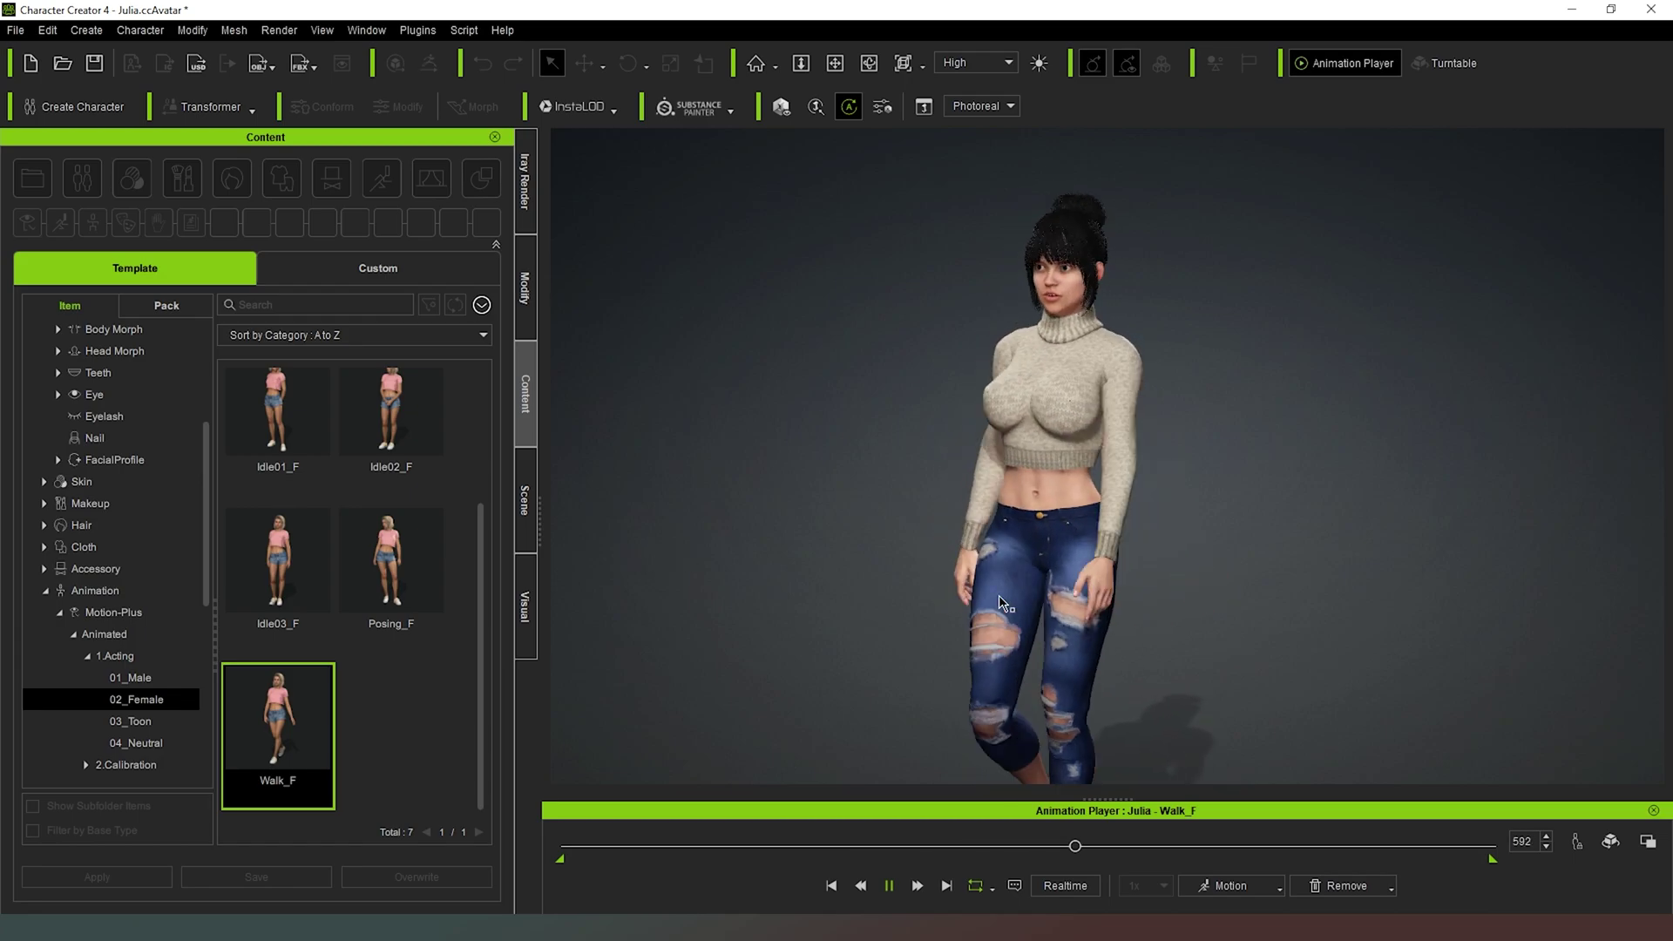
{"action": "left_click", "coordinate": [889, 885]}
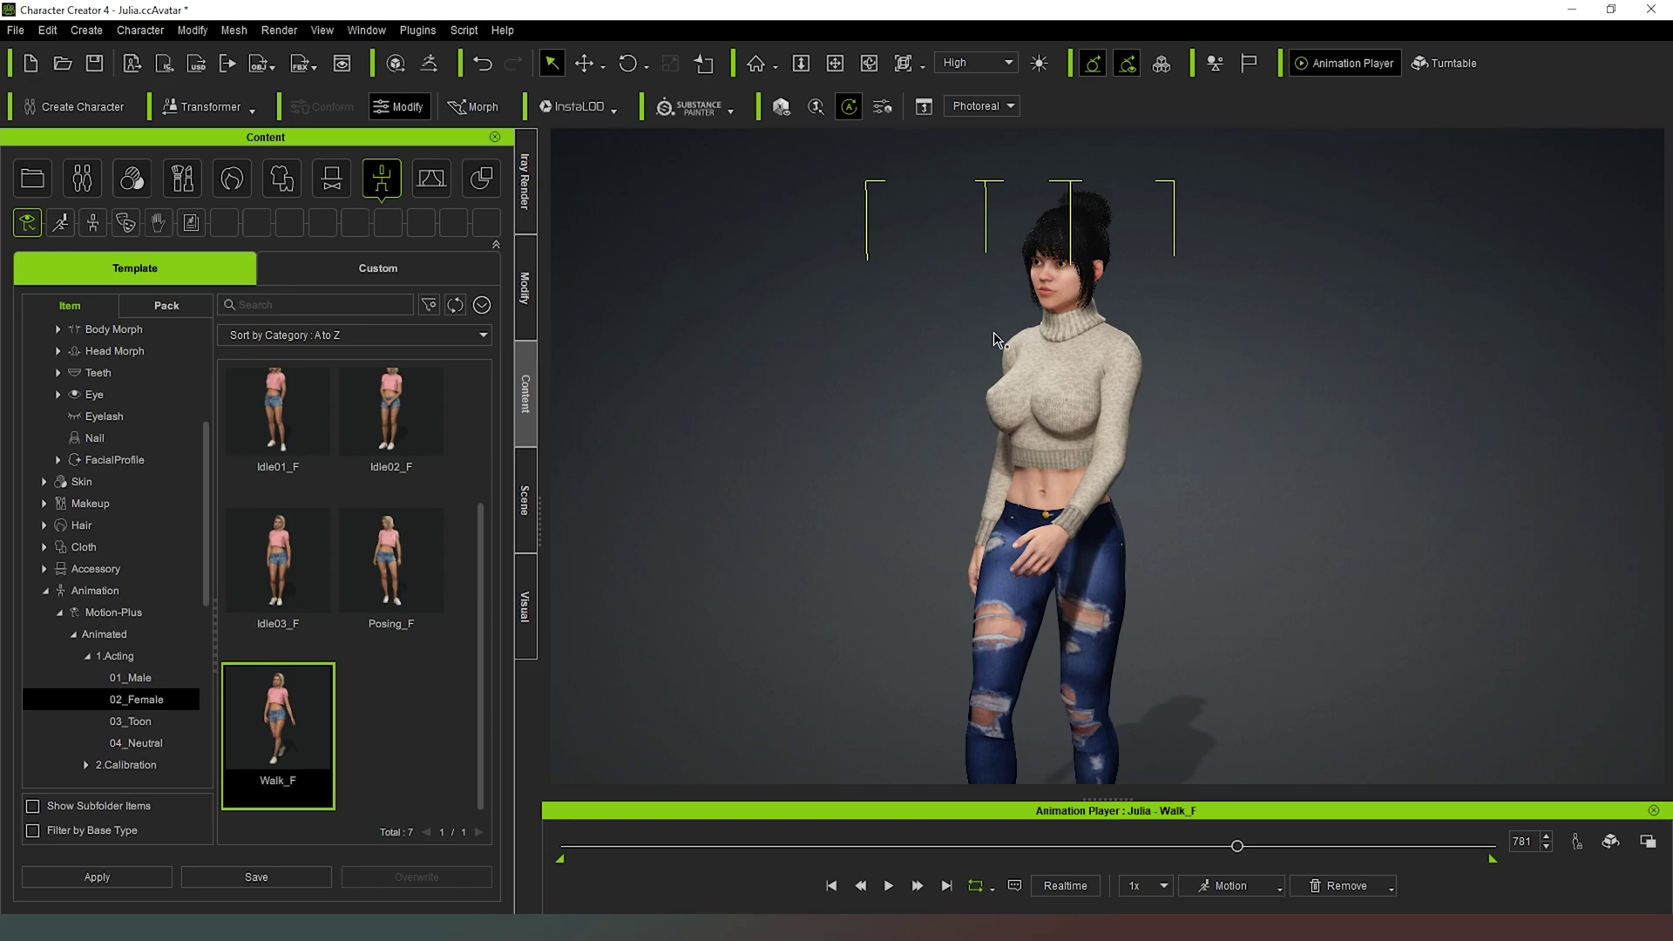
{"action": "scroll", "coordinate": [837, 332], "scroll_direction": "down", "scroll_amount": 3}
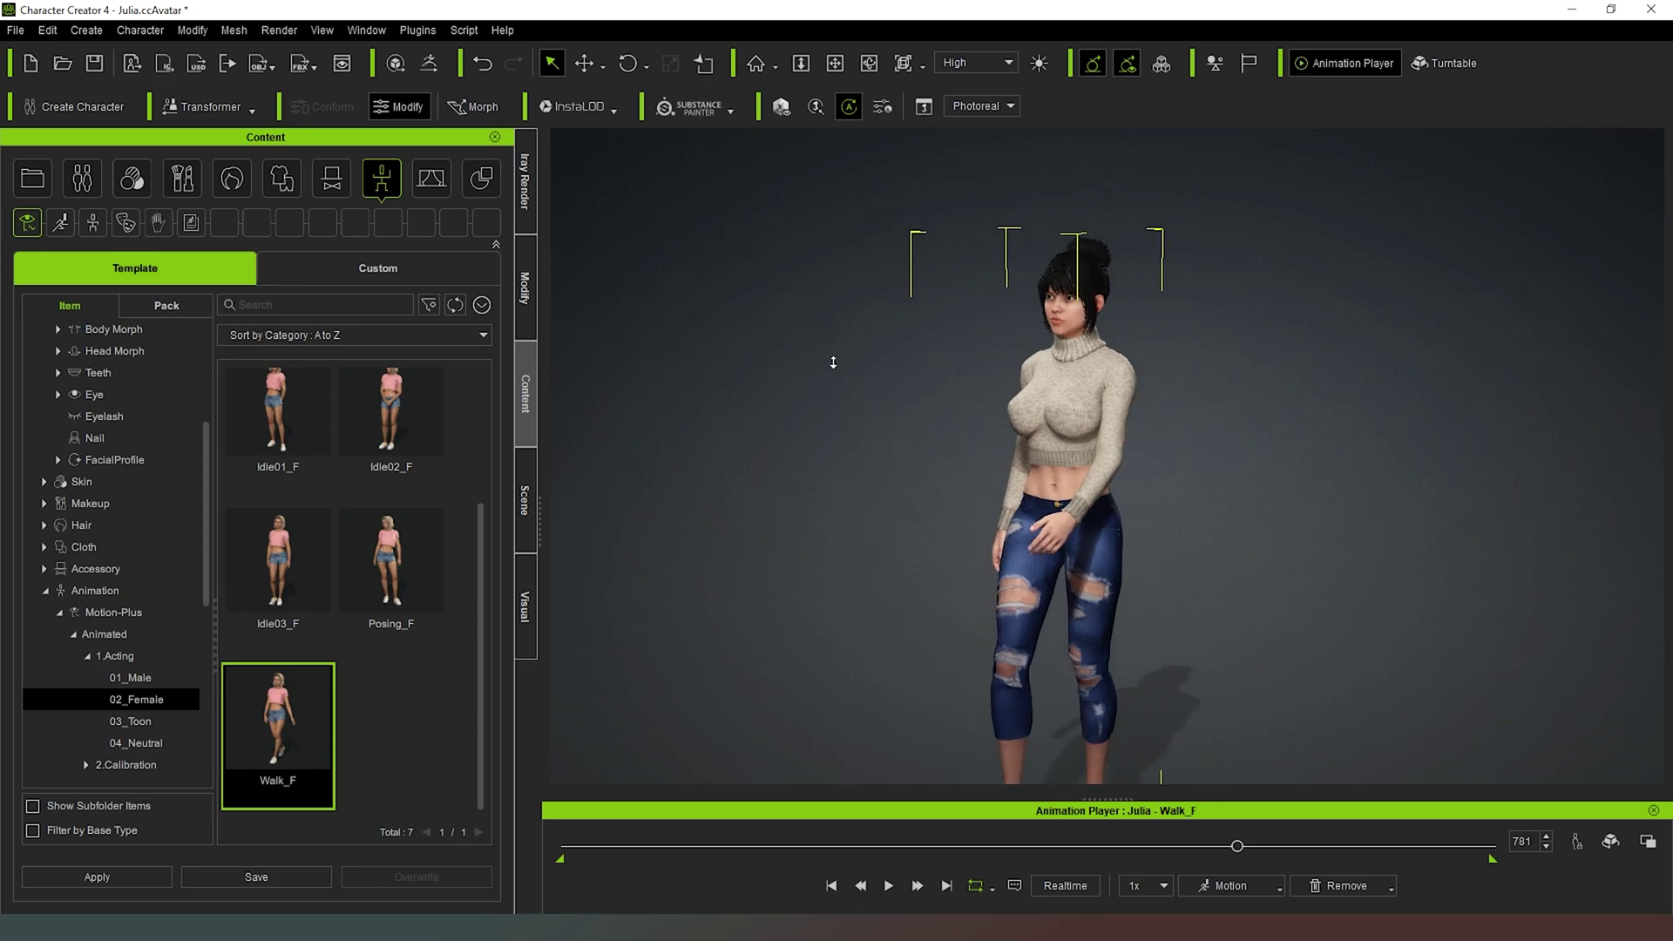
{"action": "scroll", "coordinate": [833, 362], "scroll_direction": "down", "scroll_amount": 2}
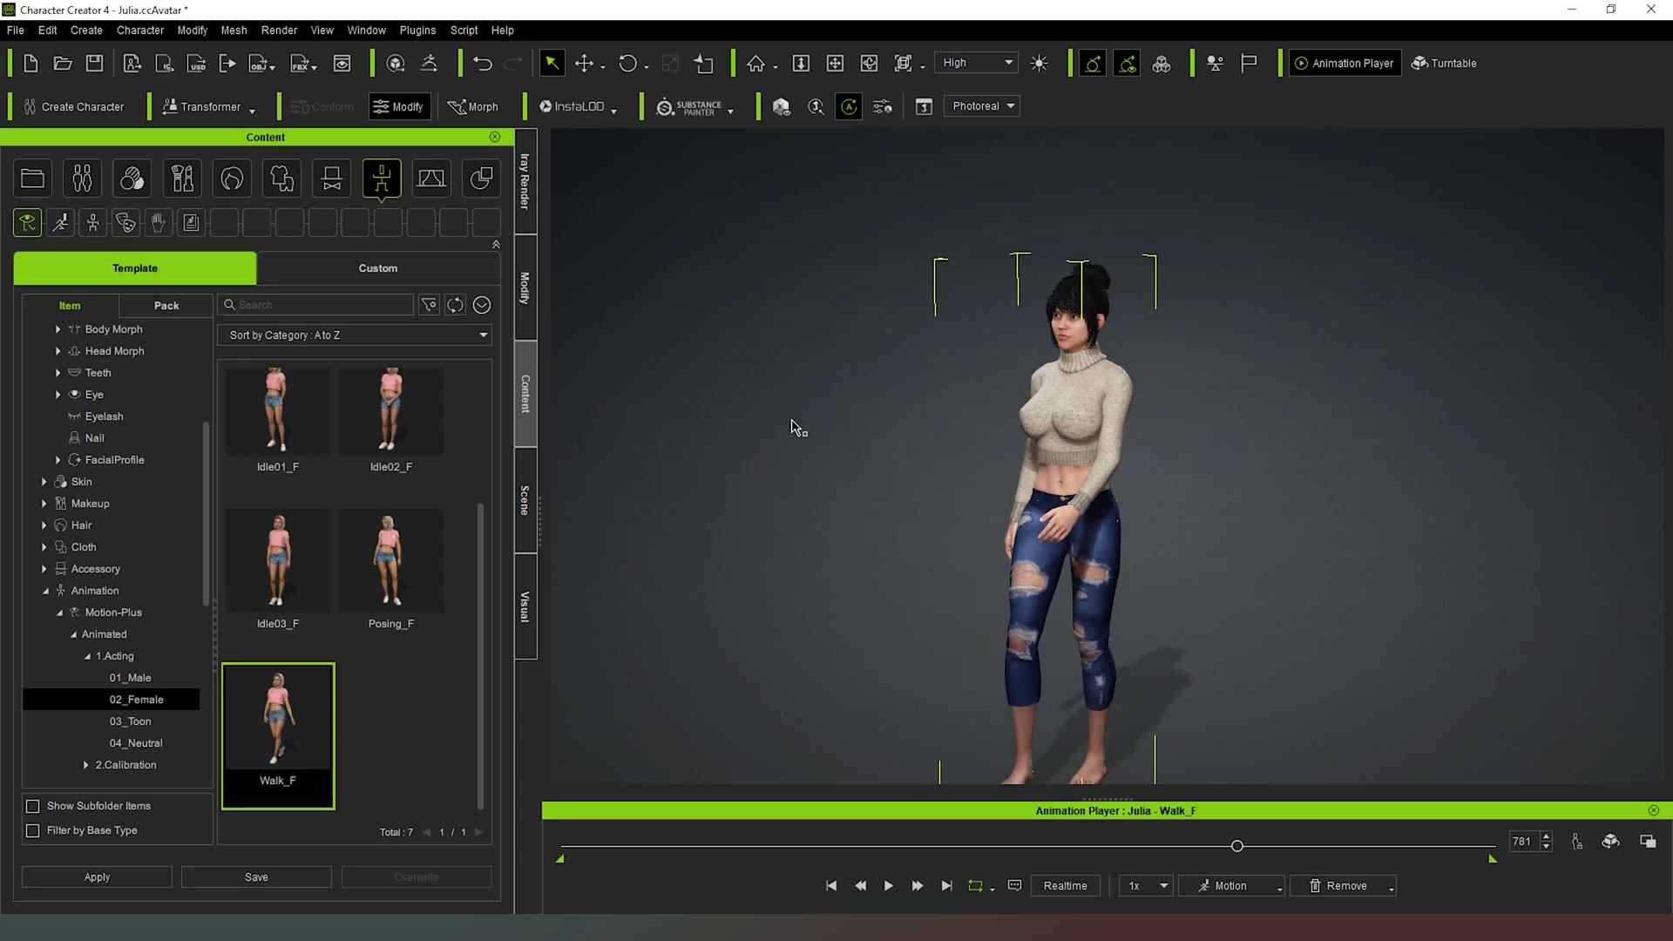
{"action": "middle_click_drag", "start_coordinate": [829, 395], "coordinate": [833, 389]}
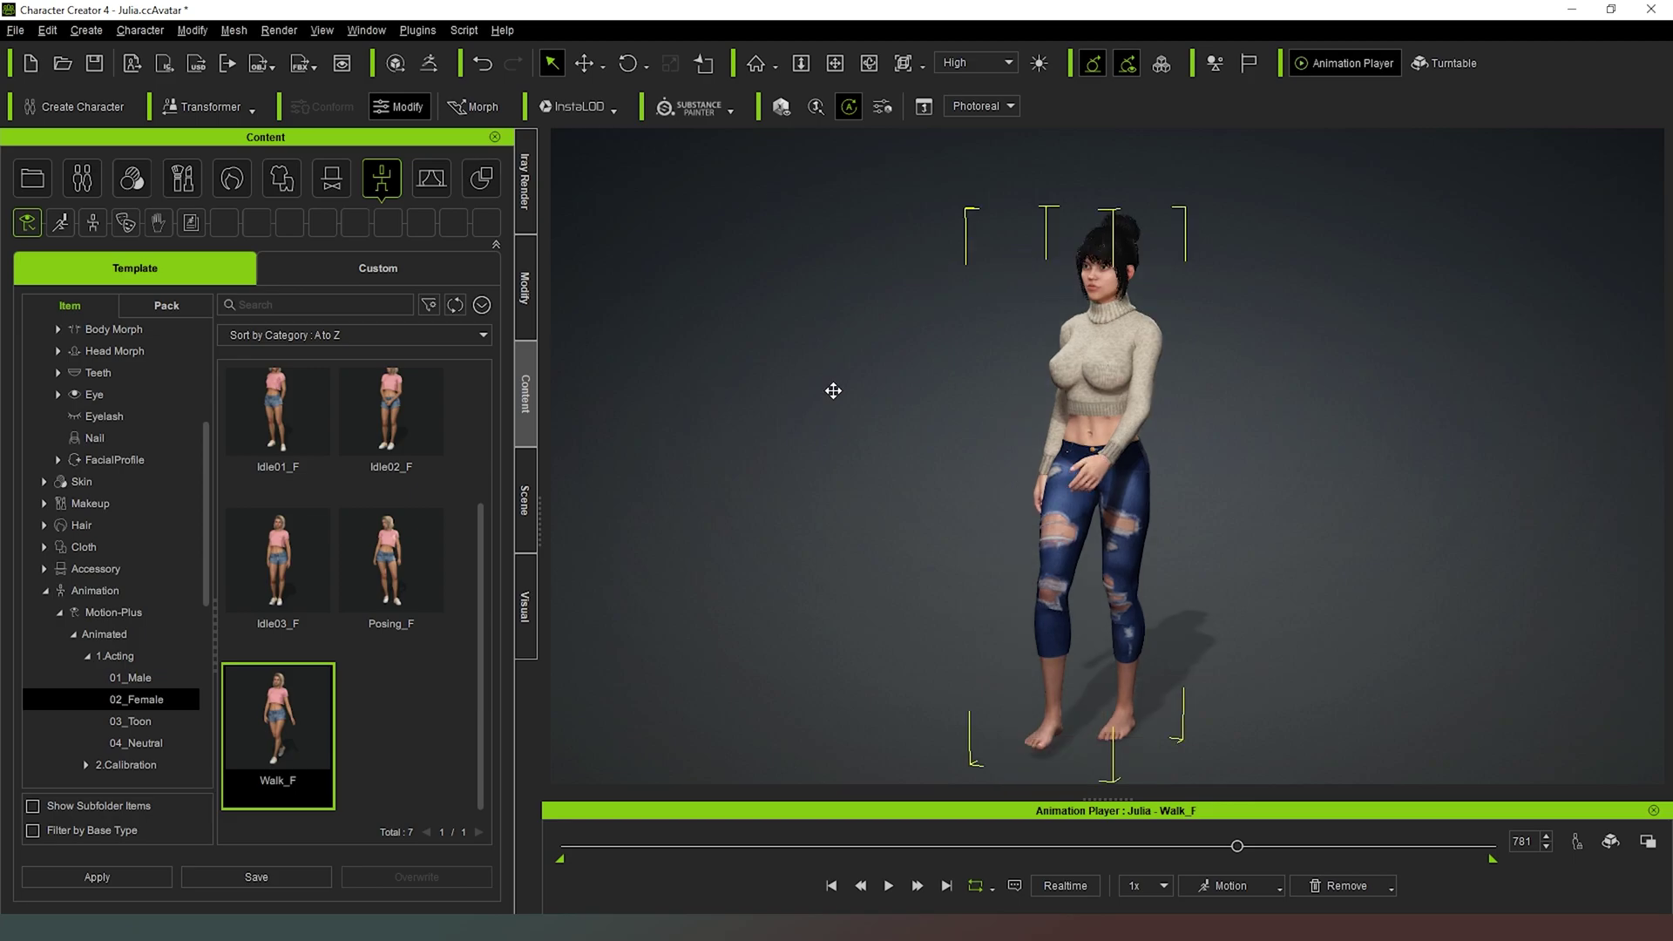